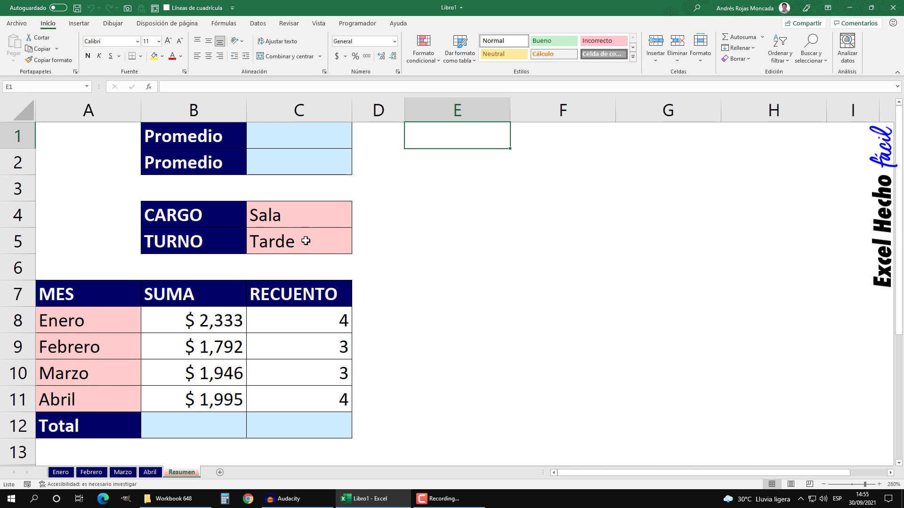
# Examine the NOMBRE, CARGO, TURNO and VALOR columns of the Enero sheet, down to row 17
pyautogui.click(61, 472)
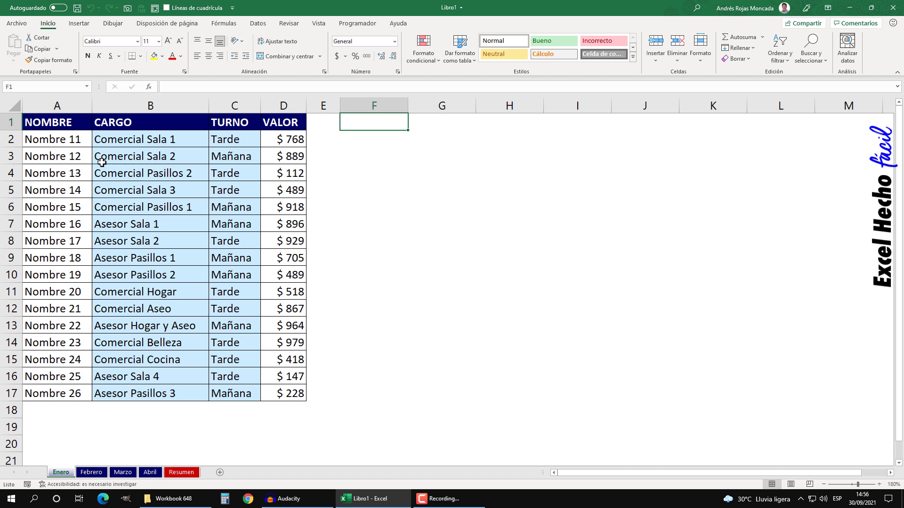
pyautogui.moveTo(65, 123); pyautogui.dragTo(55, 385)
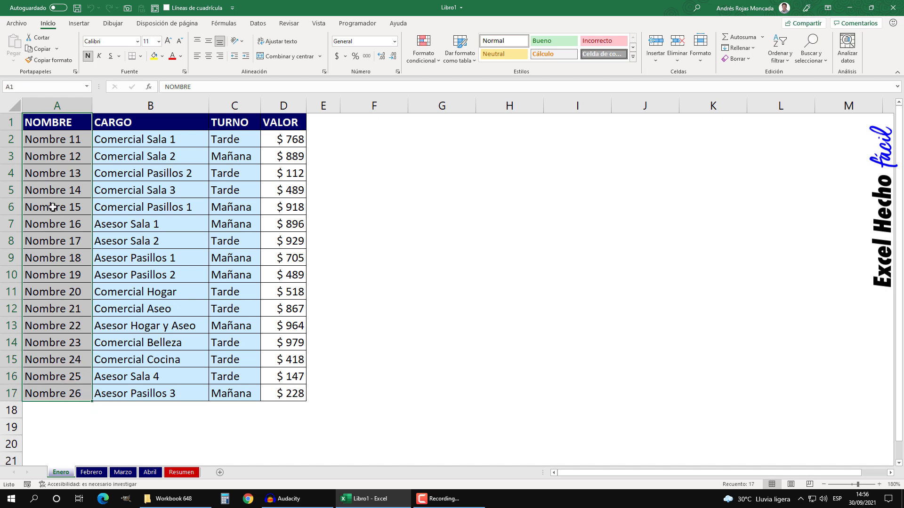
pyautogui.moveTo(123, 140); pyautogui.dragTo(112, 395)
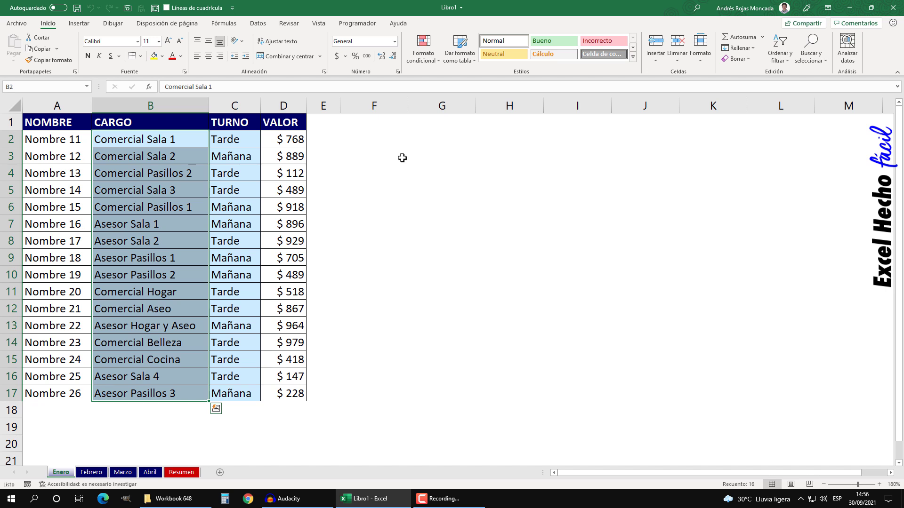
pyautogui.moveTo(249, 139); pyautogui.dragTo(234, 389)
pyautogui.moveTo(281, 145); pyautogui.dragTo(270, 394)
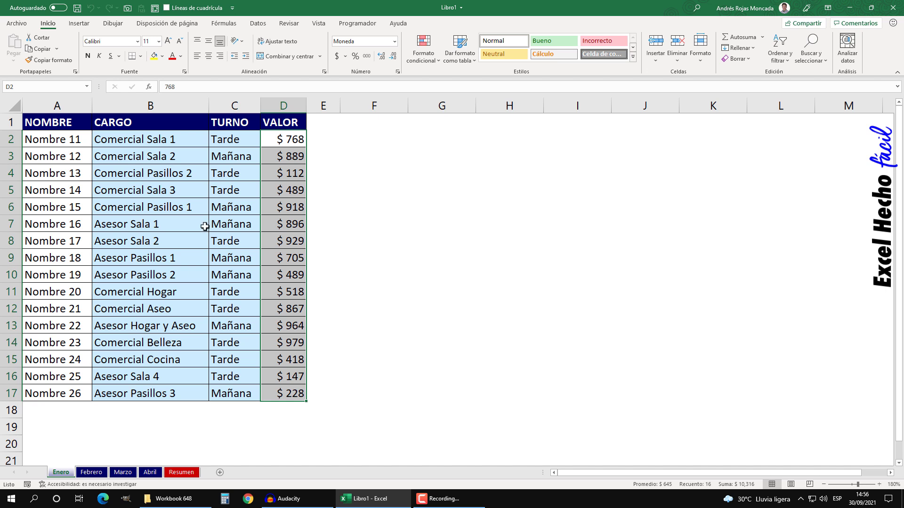
# Examine the VALOR data in D2:D17 on the Febrero, Marzo and Abril sheets, and return to the Resumen sheet
pyautogui.click(92, 472)
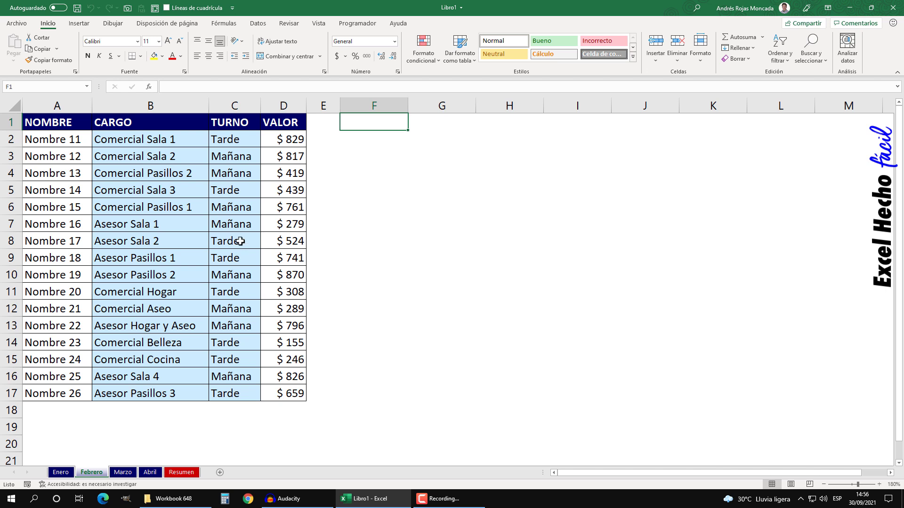
pyautogui.moveTo(287, 139); pyautogui.dragTo(283, 389)
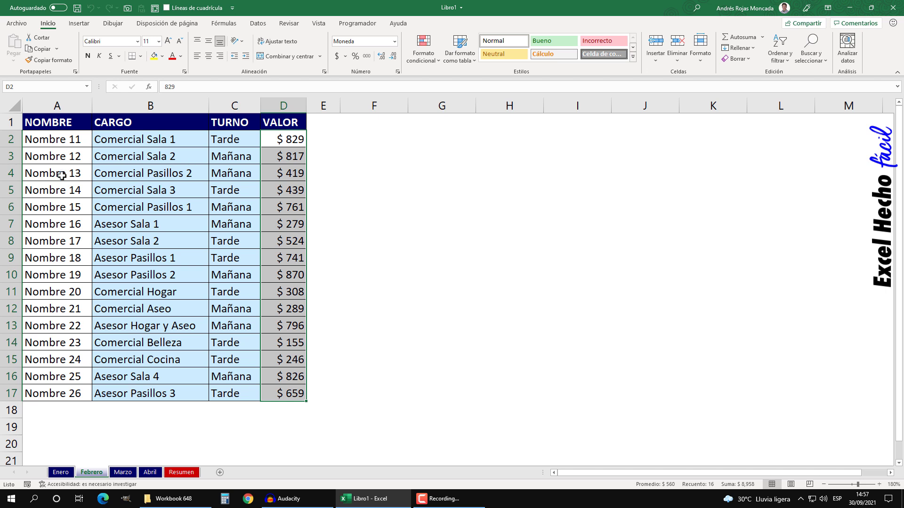
pyautogui.click(123, 472)
pyautogui.moveTo(282, 139); pyautogui.dragTo(278, 393)
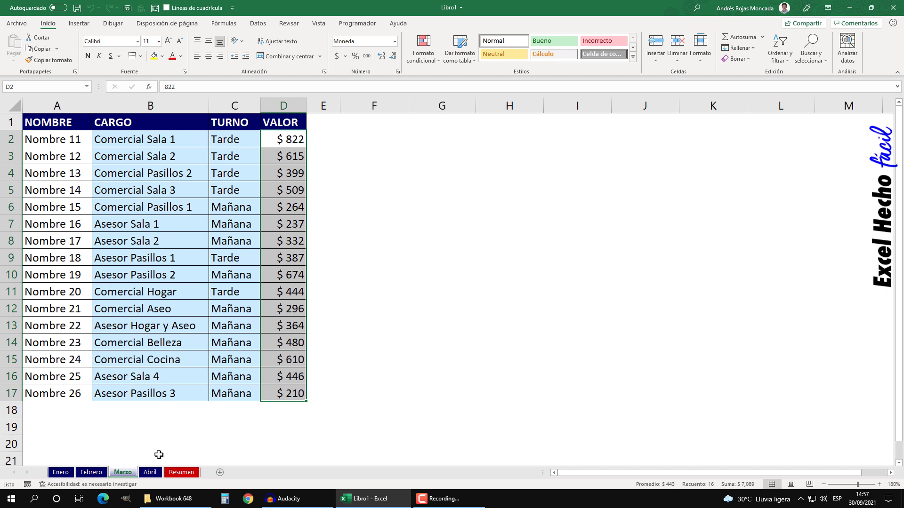
pyautogui.click(151, 472)
pyautogui.moveTo(283, 139); pyautogui.dragTo(285, 394)
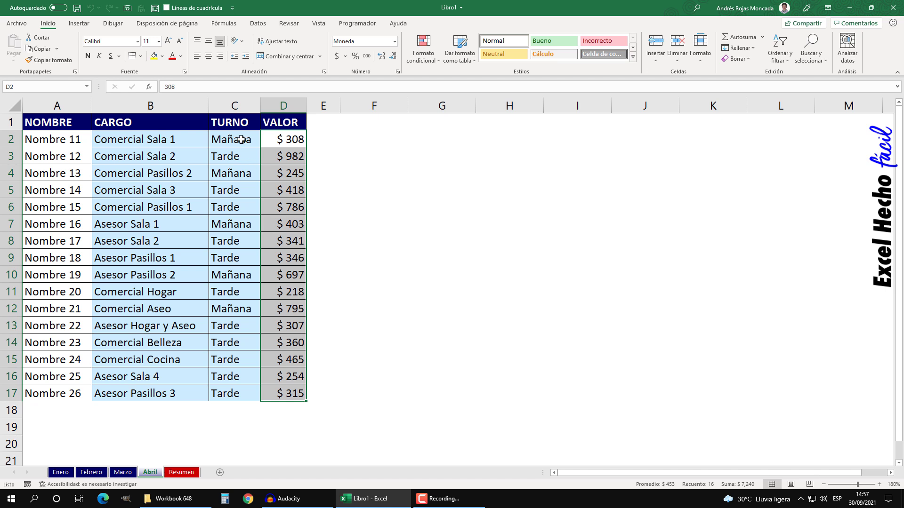
pyautogui.hotkey('ctrl', 'v')
pyautogui.press('Escape')
pyautogui.click(181, 472)
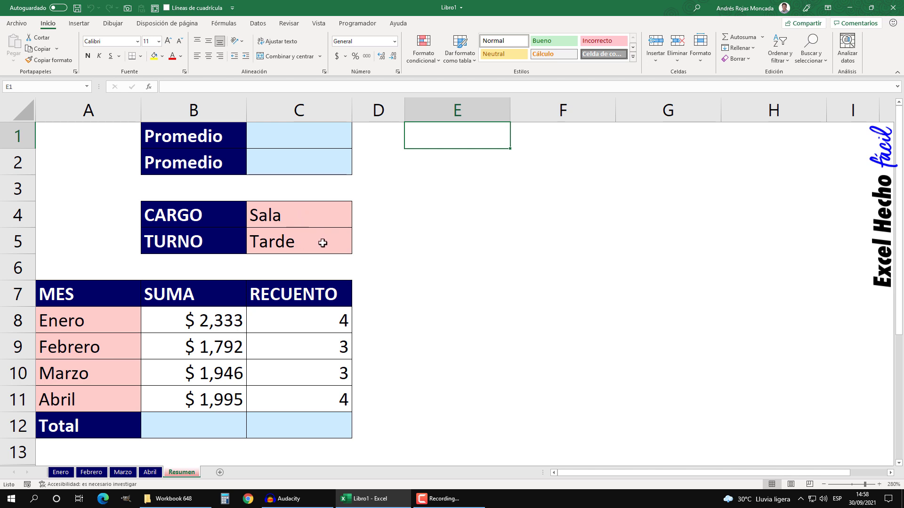
# Look through the Enero, Febrero, Marzo and Abril sheets in order and return to the Resumen sheet
pyautogui.click(61, 473)
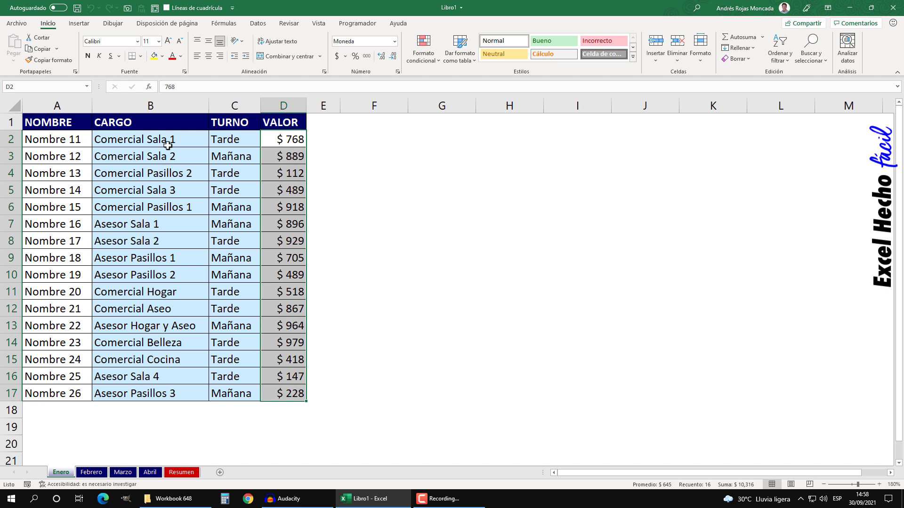
pyautogui.click(95, 472)
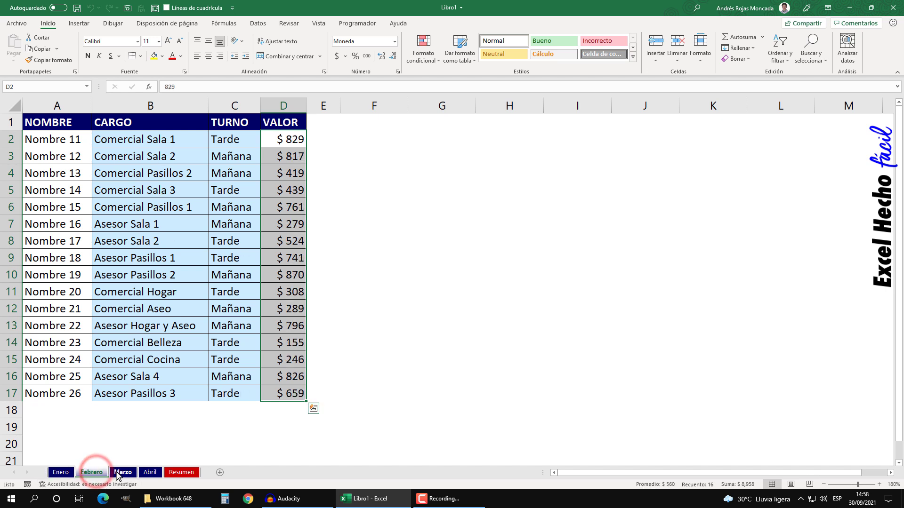
pyautogui.click(118, 472)
pyautogui.click(141, 472)
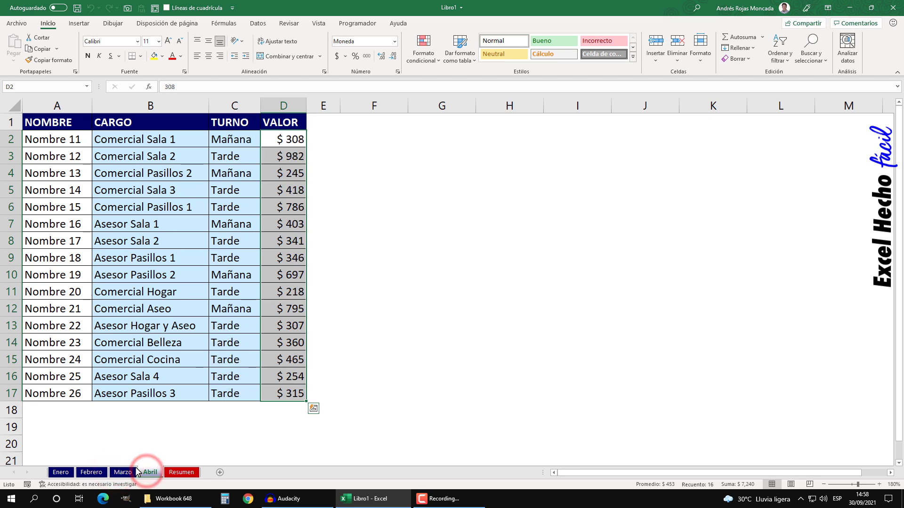
pyautogui.click(172, 474)
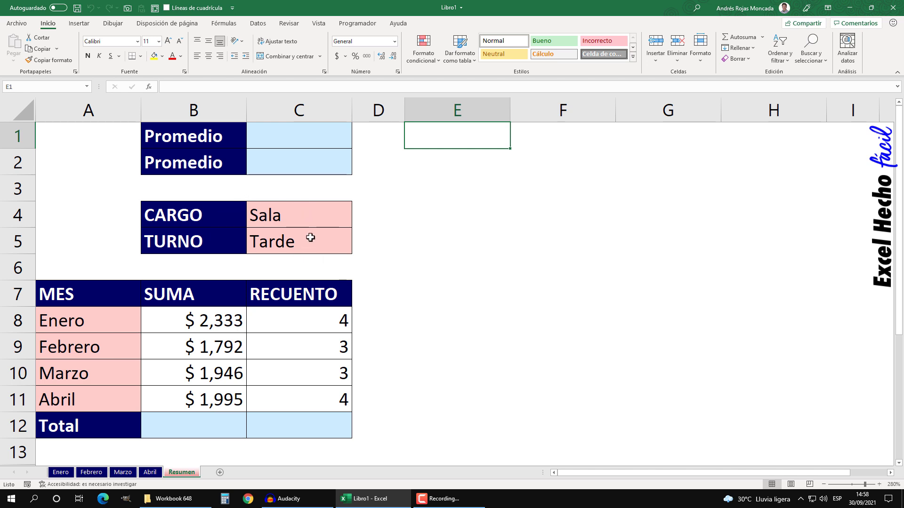
# Compare the CARGO and TURNO columns across the sheets from Abril back to Enero and forward again, ending on Resumen
pyautogui.click(147, 473)
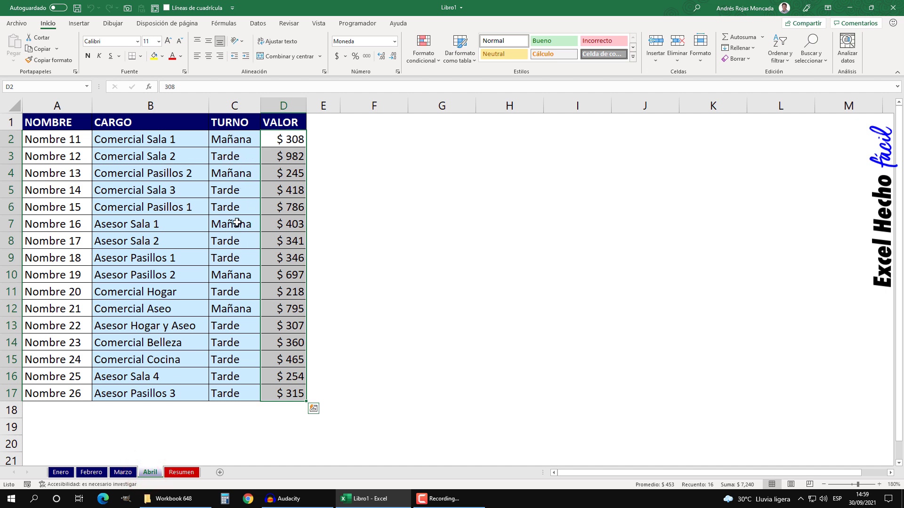
pyautogui.click(123, 473)
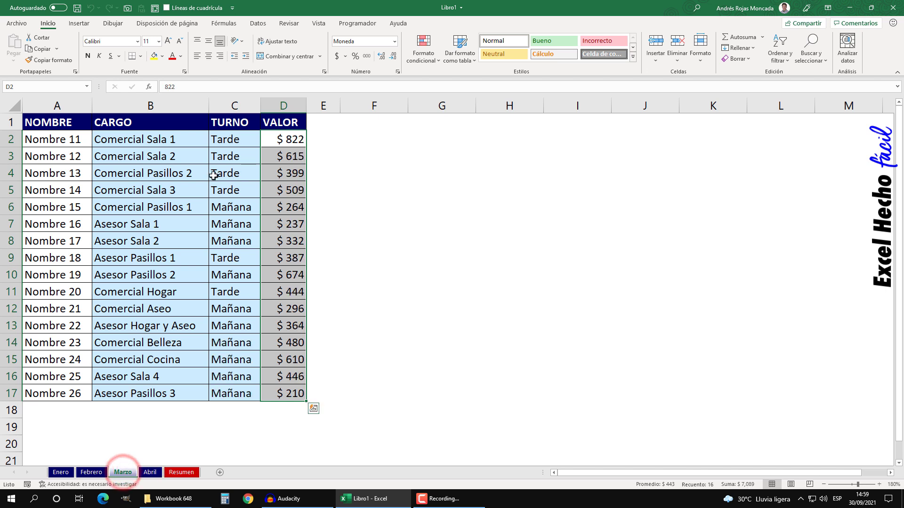
pyautogui.click(92, 473)
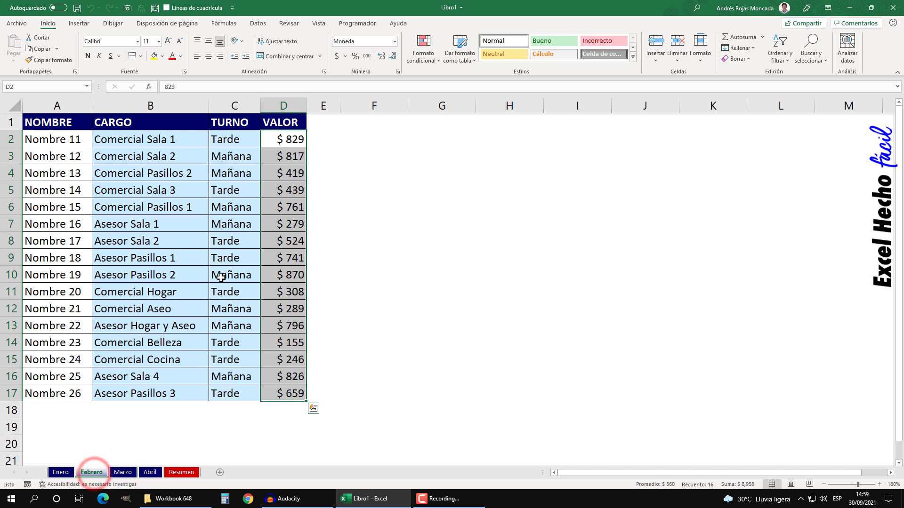
pyautogui.click(60, 472)
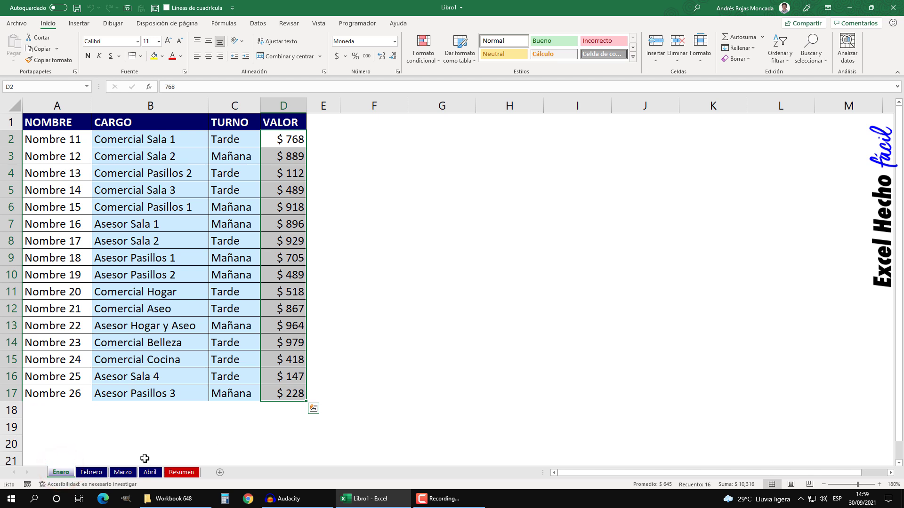
pyautogui.click(91, 473)
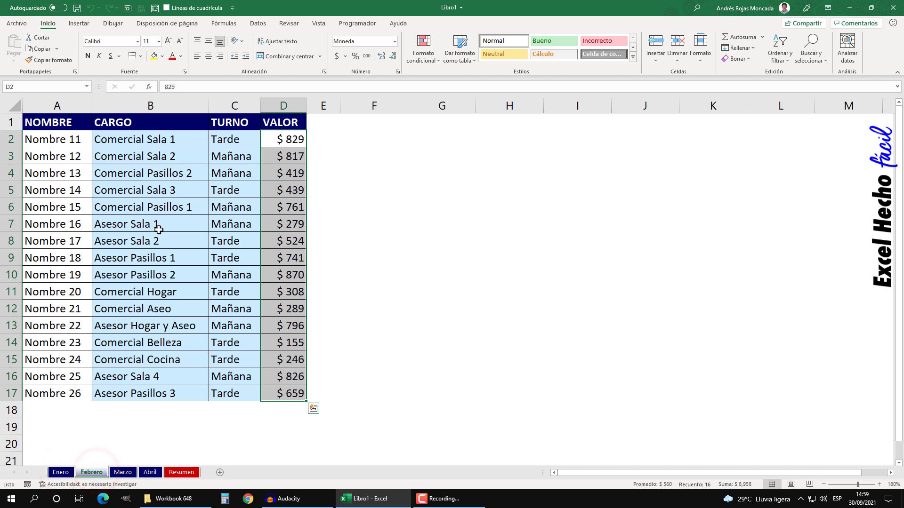
pyautogui.click(123, 472)
pyautogui.click(151, 472)
pyautogui.click(167, 473)
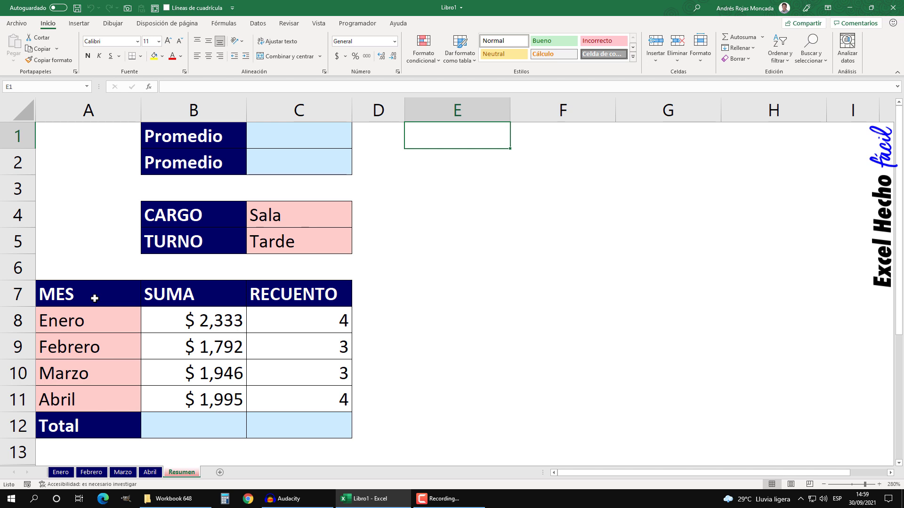
# Review the MES list on the Resumen sheet, going through the months from Enero to Abril in A8:A11
pyautogui.moveTo(95, 298); pyautogui.dragTo(115, 396)
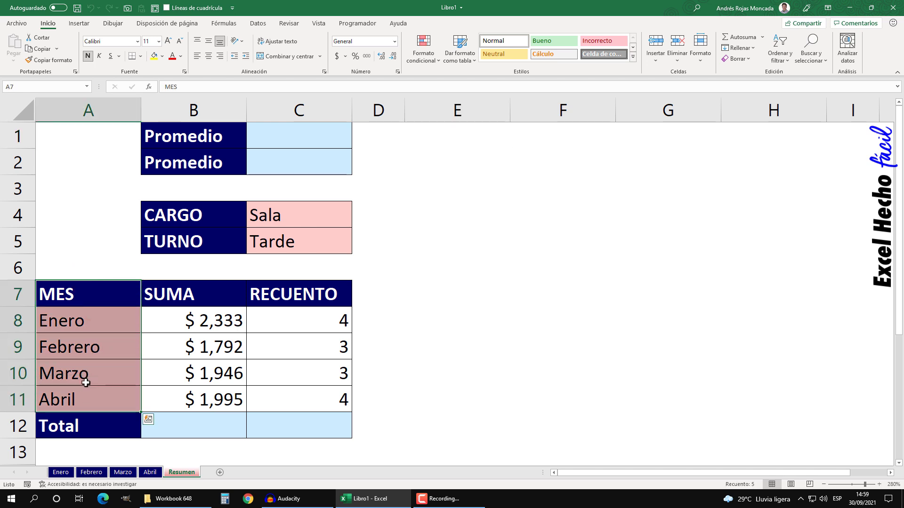
pyautogui.click(88, 325)
pyautogui.click(88, 345)
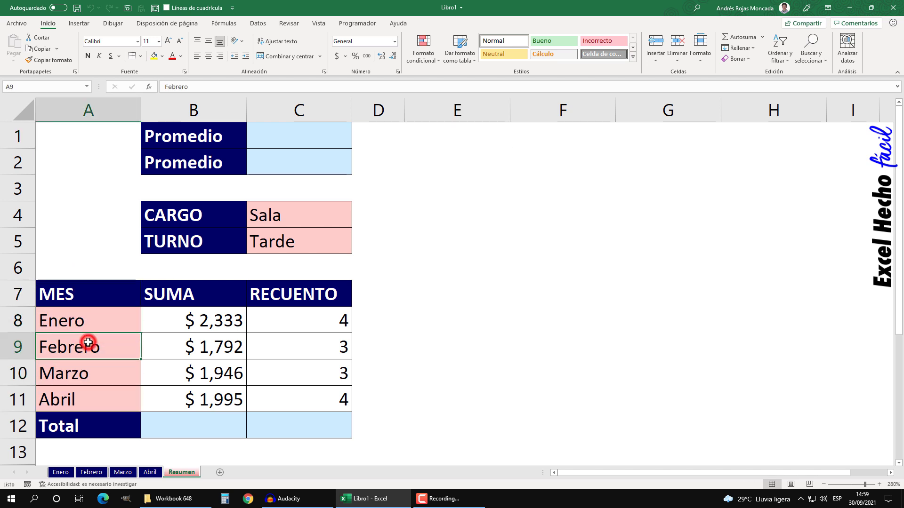
pyautogui.click(87, 371)
pyautogui.click(86, 399)
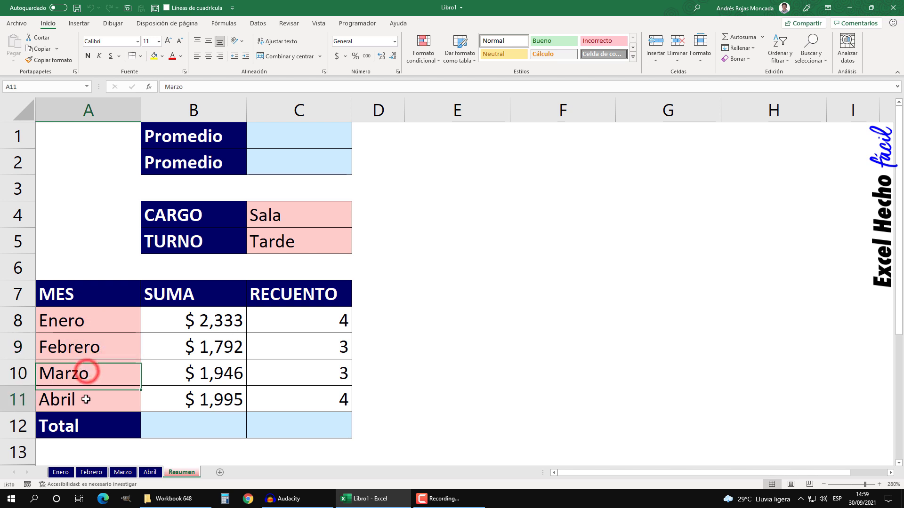
# Inspect the SUMAR.SI.CONJUNTO formula for Enero in B8 and check the ranges it references on the Enero sheet
pyautogui.click(183, 324)
pyautogui.press('F2')
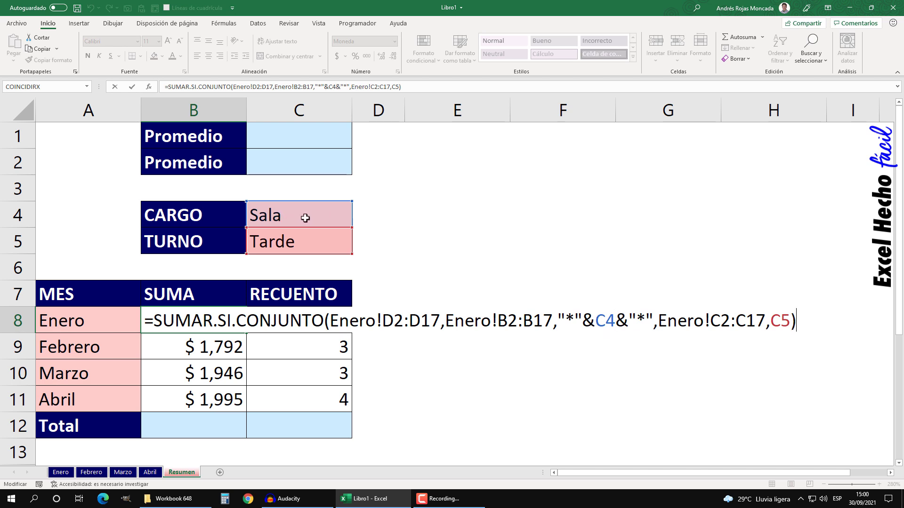
pyautogui.hotkey('ctrl', 'Return')
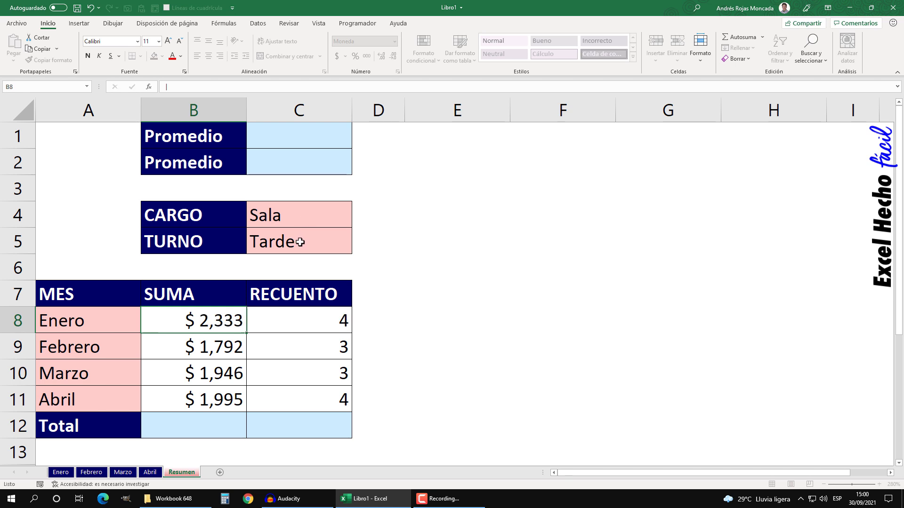
pyautogui.click(64, 474)
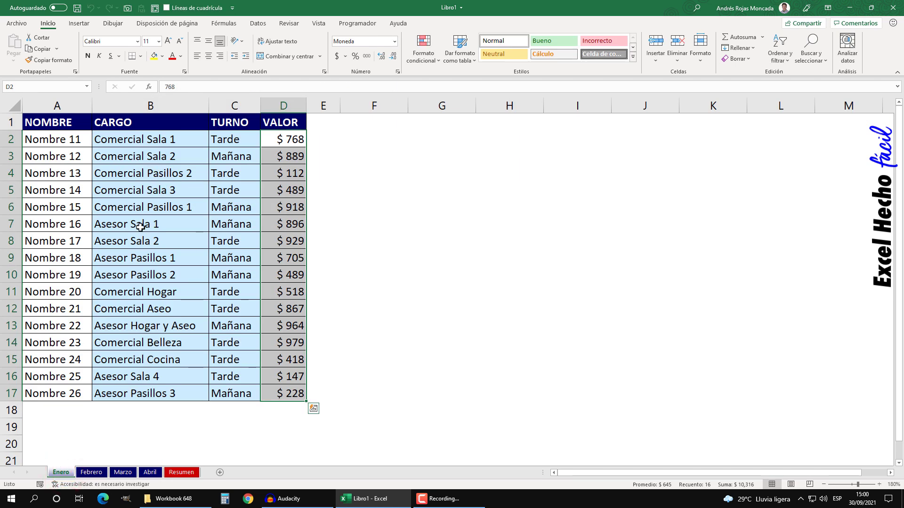
pyautogui.click(181, 472)
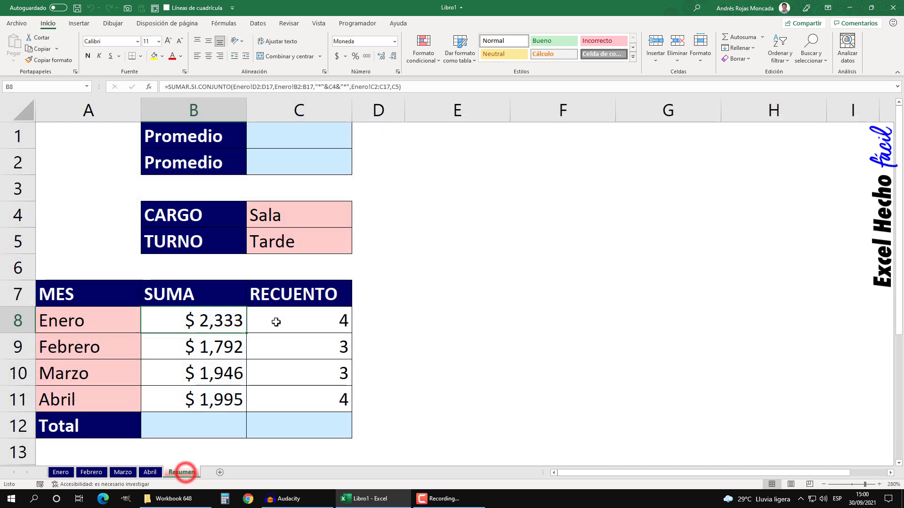
pyautogui.click(216, 324)
pyautogui.press('F2')
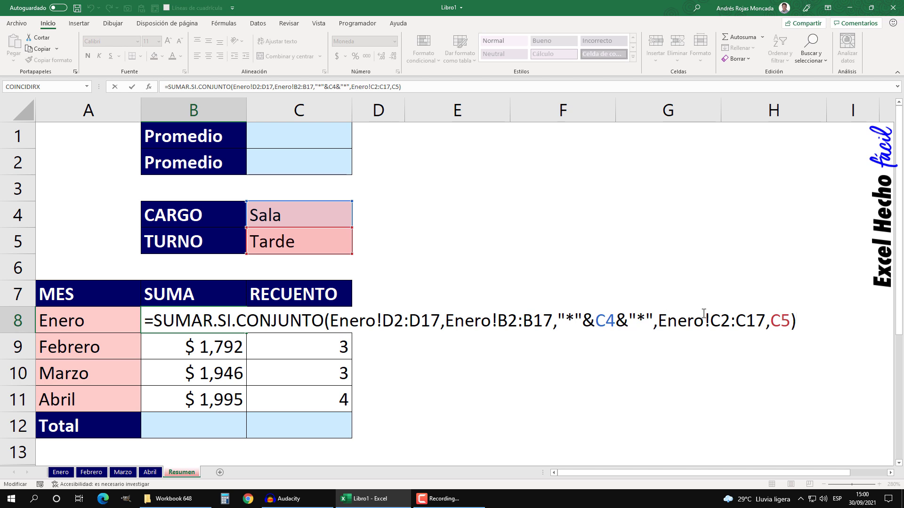
pyautogui.hotkey('ctrl', 'Return')
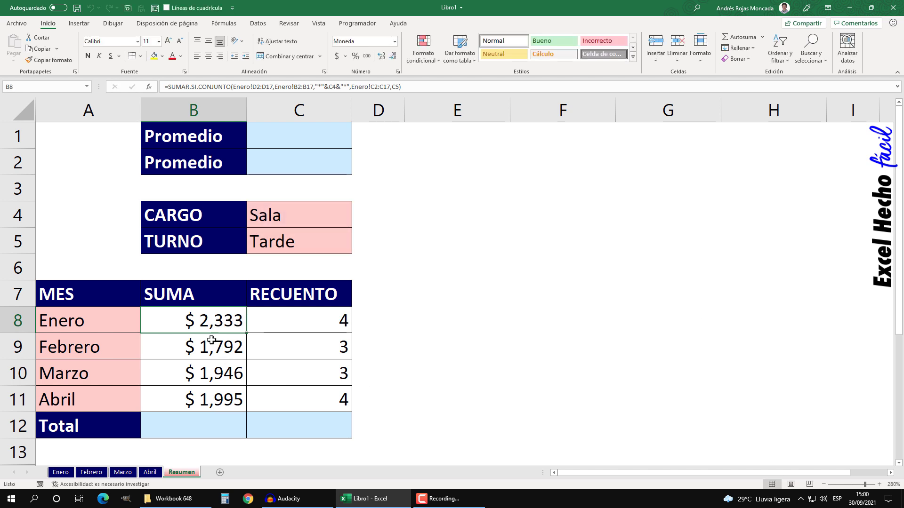
# Inspect the CONTAR.SI.CONJUNTO formula for Enero in C8, including its CARGO and TURNO criteria
pyautogui.click(294, 321)
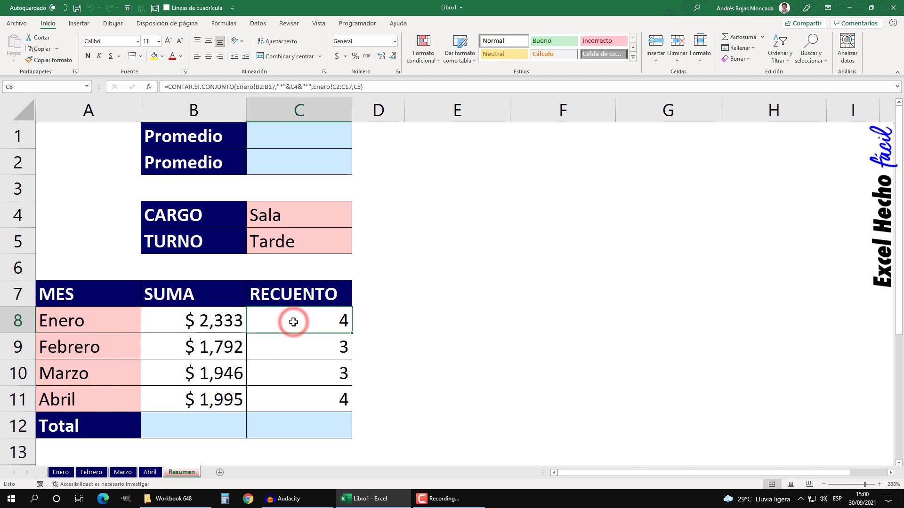
pyautogui.press('F2')
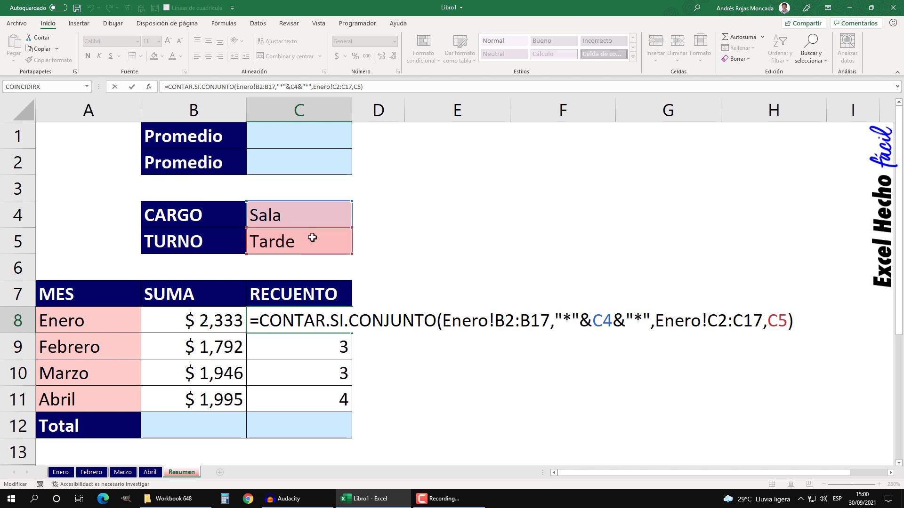
pyautogui.press('Return')
# Inspect the Febrero sum and count formulas in B9 and C9, and select their criteria cells C4:C5
pyautogui.click(192, 355)
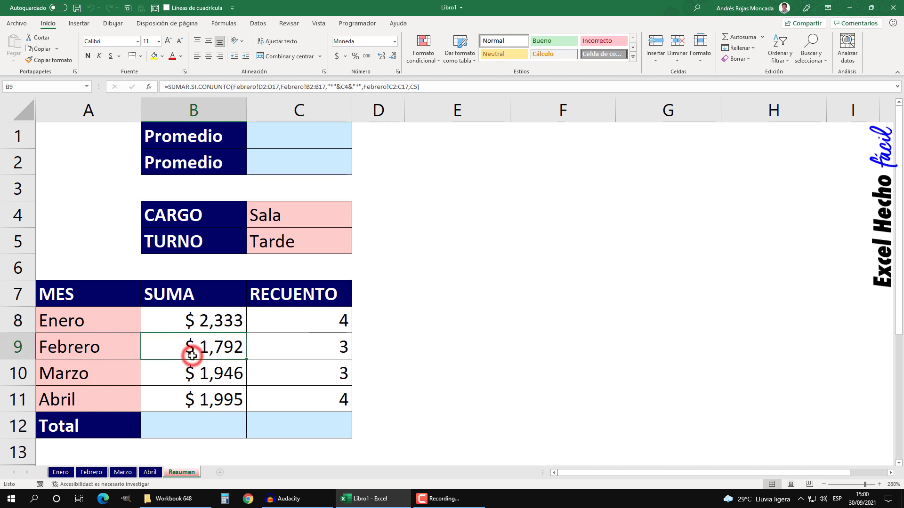
pyautogui.press('F2')
pyautogui.press('Escape')
pyautogui.click(276, 347)
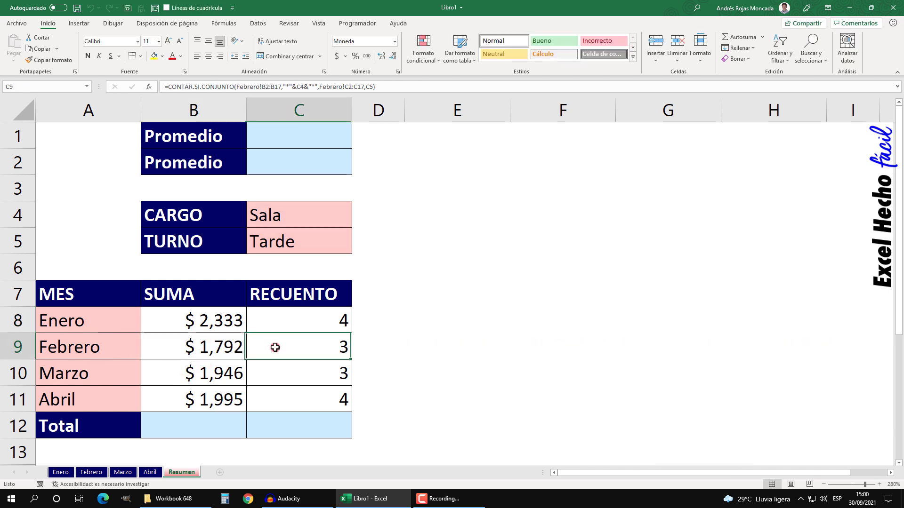
pyautogui.press('F2')
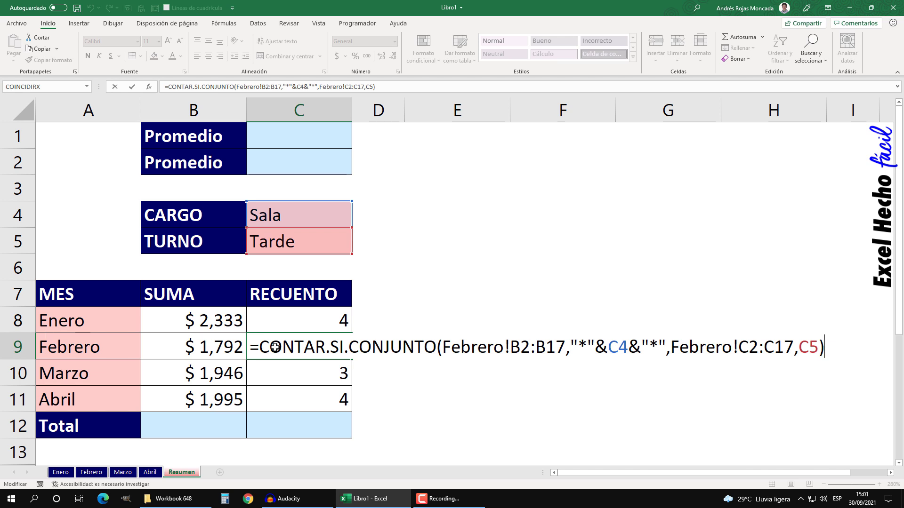
pyautogui.press('Escape')
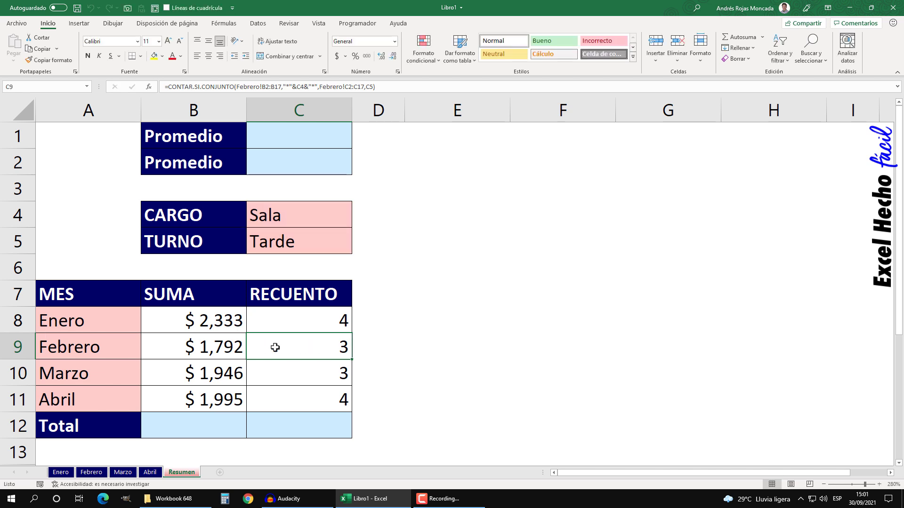
pyautogui.moveTo(292, 211); pyautogui.dragTo(291, 238)
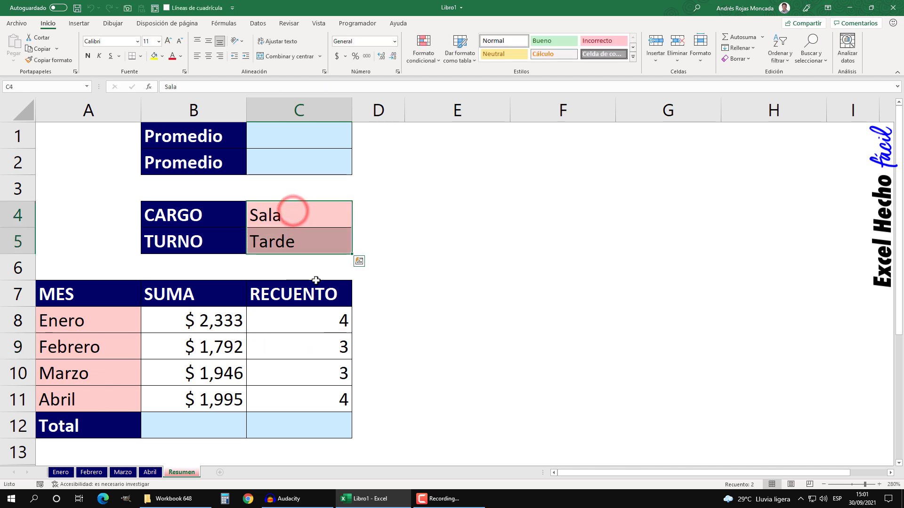
# Inspect the Marzo SUMAR.SI.CONJUNTO and CONTAR.SI.CONJUNTO formulas in B10 and C10
pyautogui.click(226, 373)
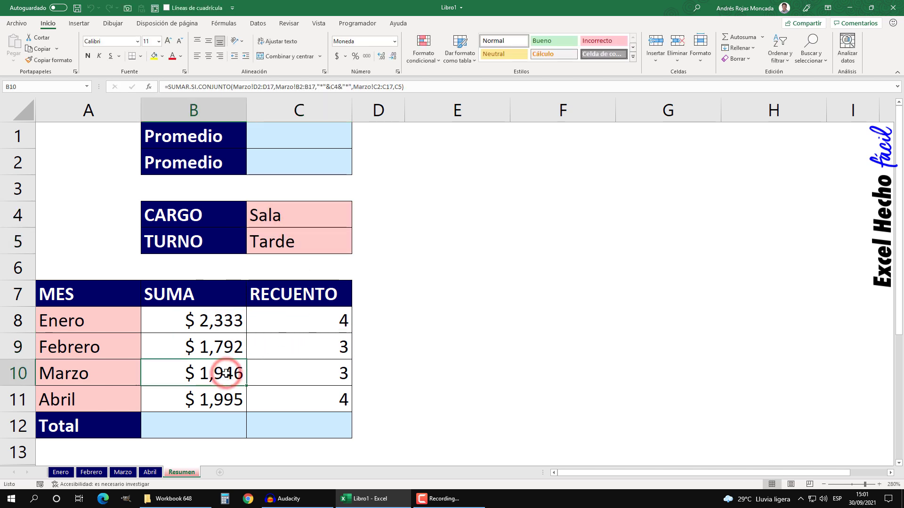
pyautogui.press('F2')
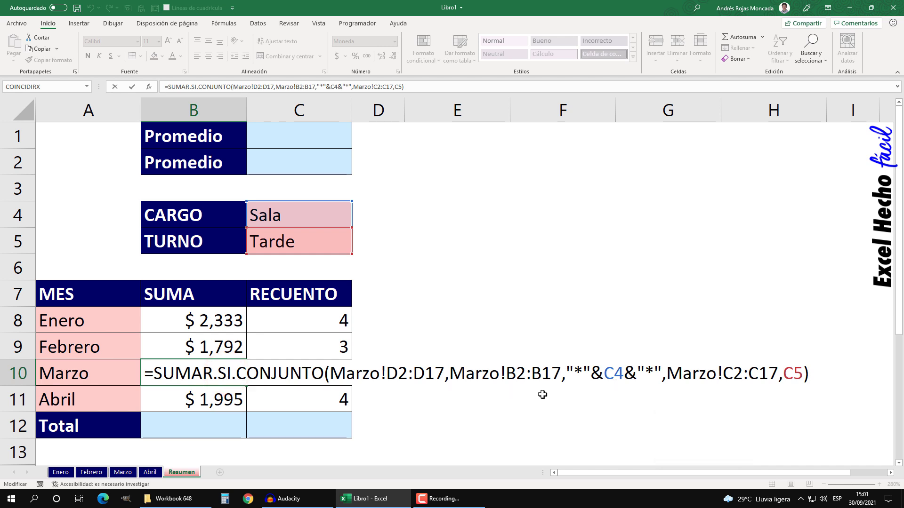
pyautogui.press('Escape')
pyautogui.click(299, 373)
pyautogui.press('F2')
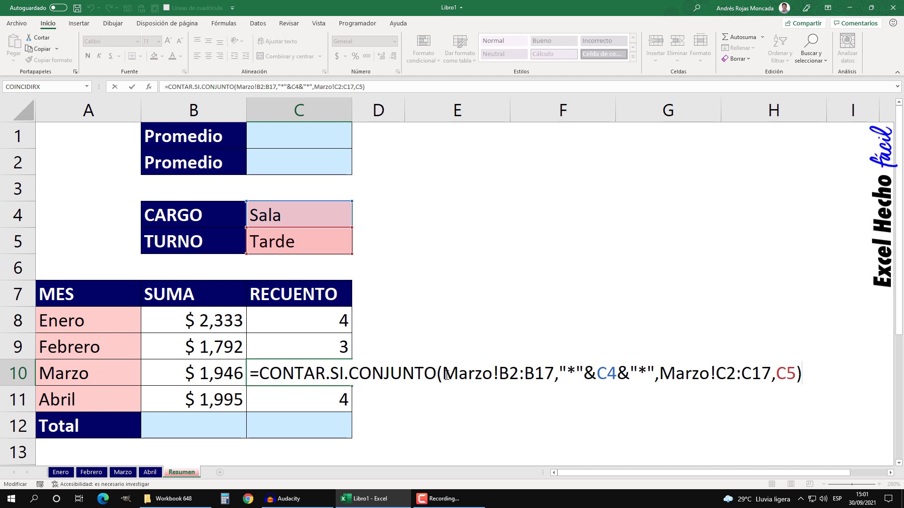
pyautogui.press('Escape')
# Inspect the Abril SUMAR.SI.CONJUNTO and CONTAR.SI.CONJUNTO formulas in B11 and C11
pyautogui.click(218, 397)
pyautogui.press('F2')
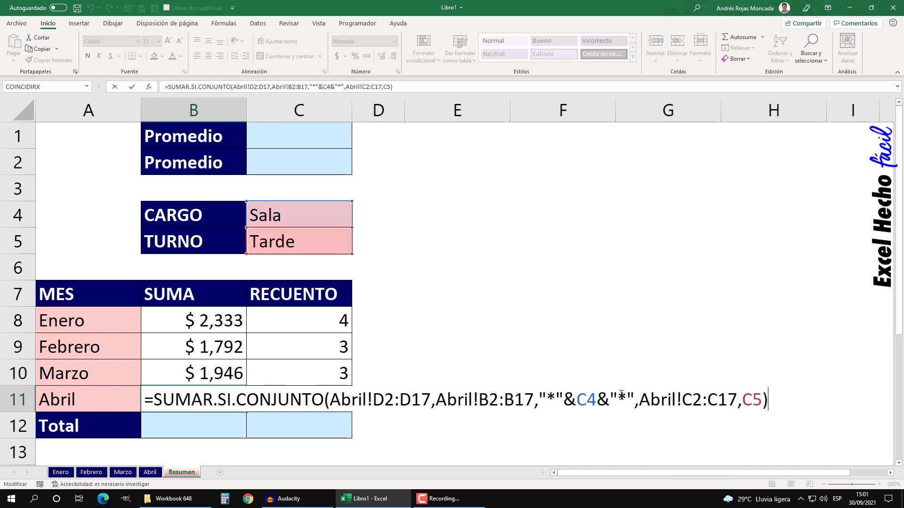
pyautogui.click(335, 398)
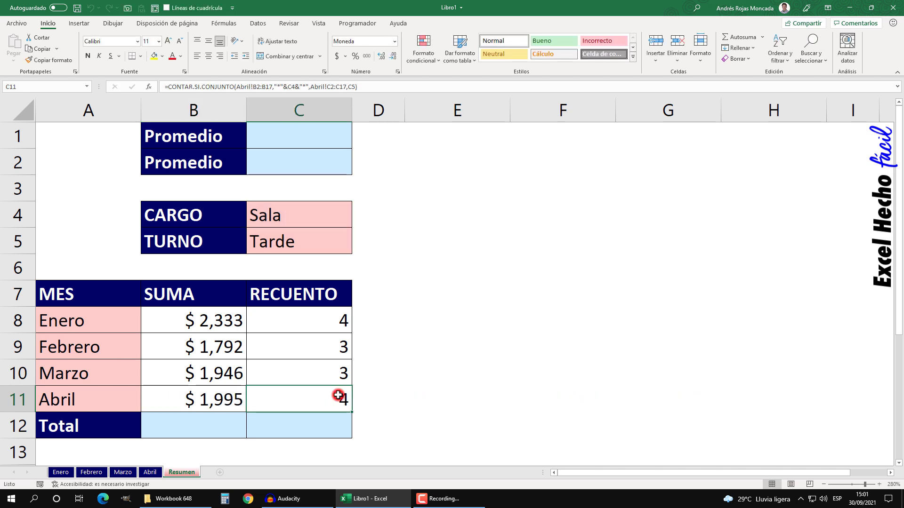
pyautogui.press('F2')
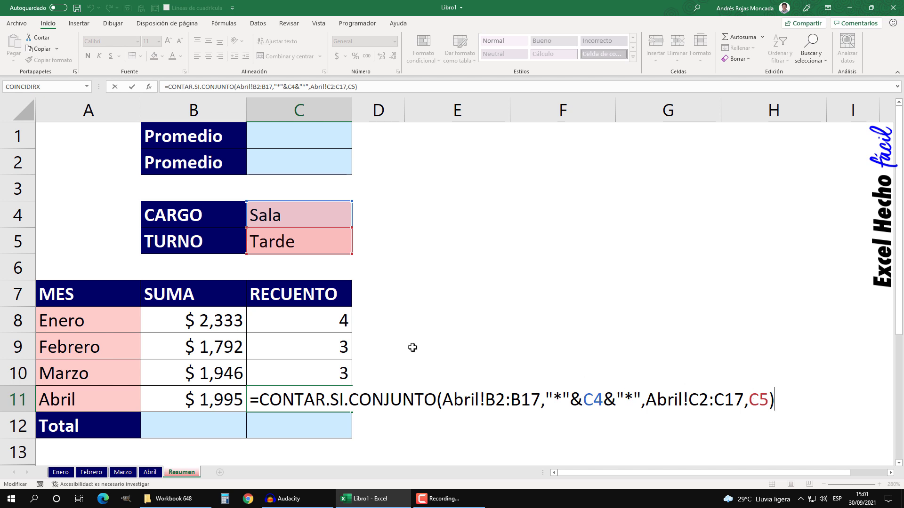
pyautogui.hotkey('ctrl', 'Return')
# Total the monthly SUMA values in B12 with the formula =SUMA(B8:B11)
pyautogui.click(221, 417)
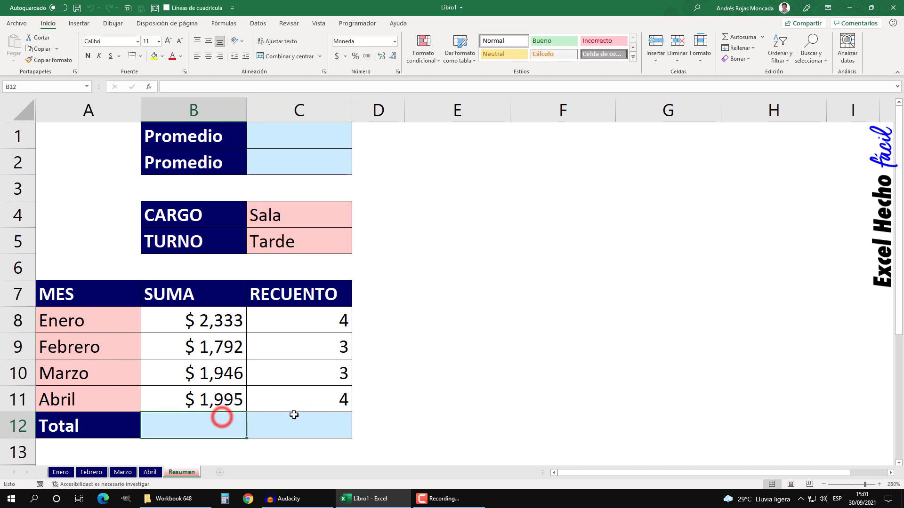
pyautogui.moveTo(111, 299); pyautogui.dragTo(306, 395)
pyautogui.click(218, 428)
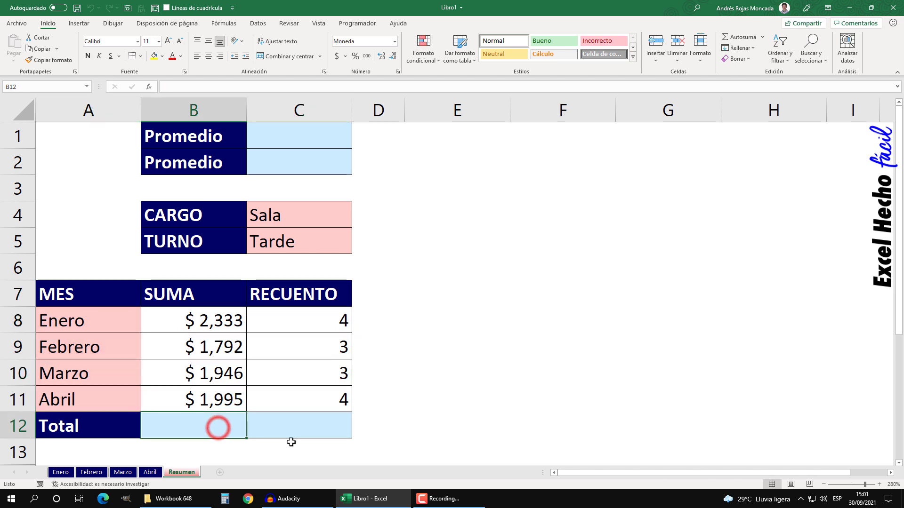
pyautogui.write('=sum')
pyautogui.press('Tab')
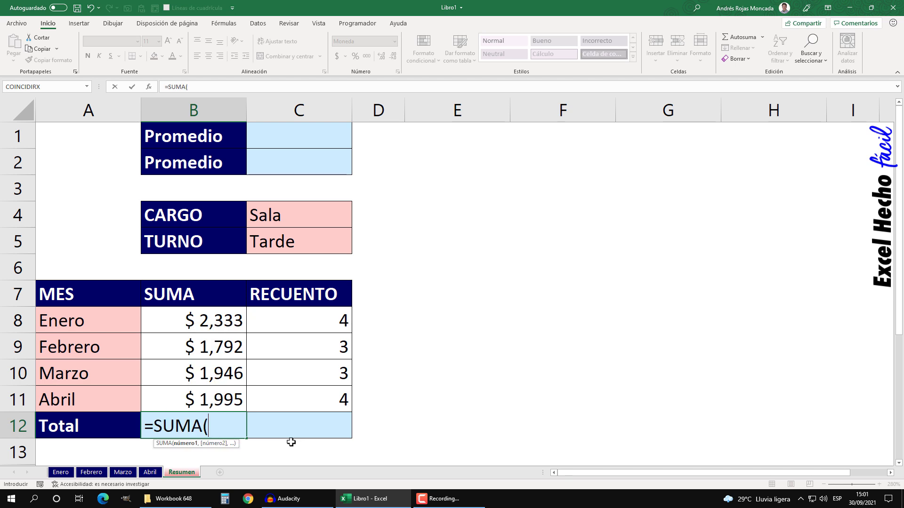
pyautogui.moveTo(214, 404); pyautogui.dragTo(150, 333)
pyautogui.write('=')
pyautogui.press('Return')
pyautogui.press('Escape')
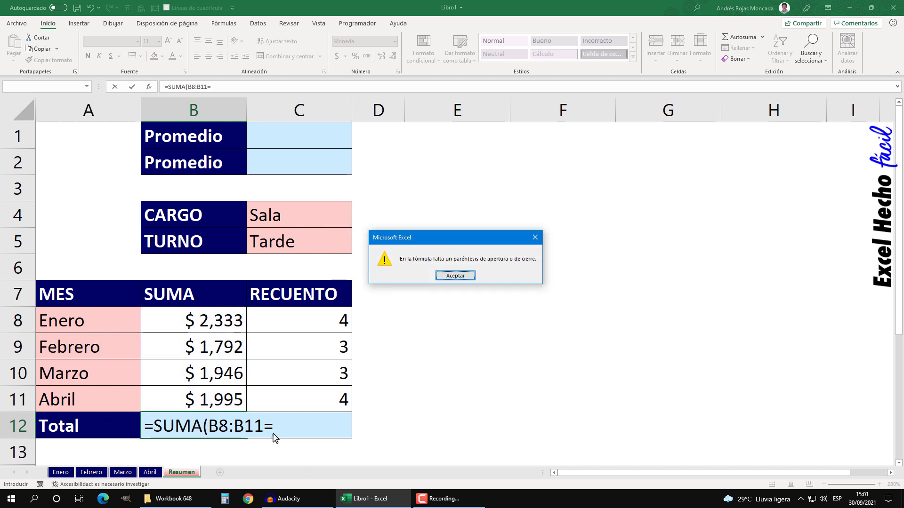
pyautogui.press('Return')
pyautogui.press('BackSpace')
pyautogui.write(')')
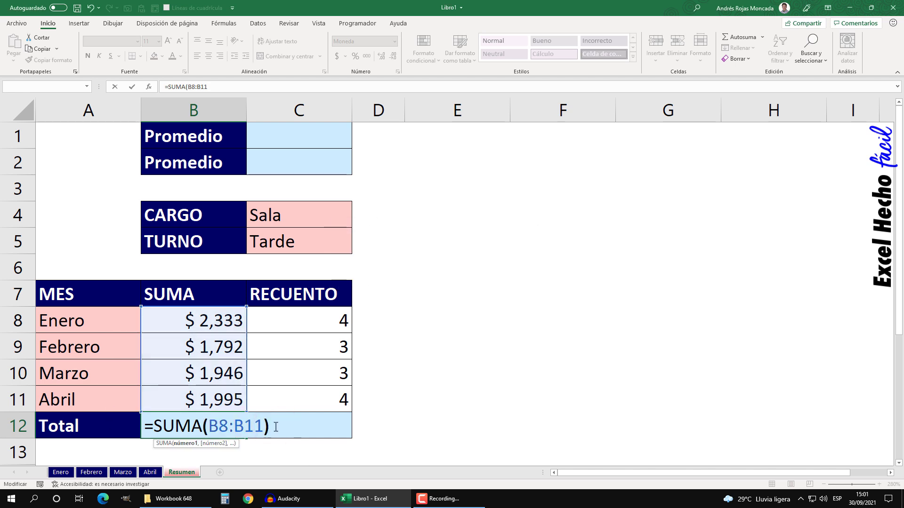
pyautogui.press('Return')
# Total the monthly RECUENTO values in C12 with a SUMA of C8:C11
pyautogui.click(323, 428)
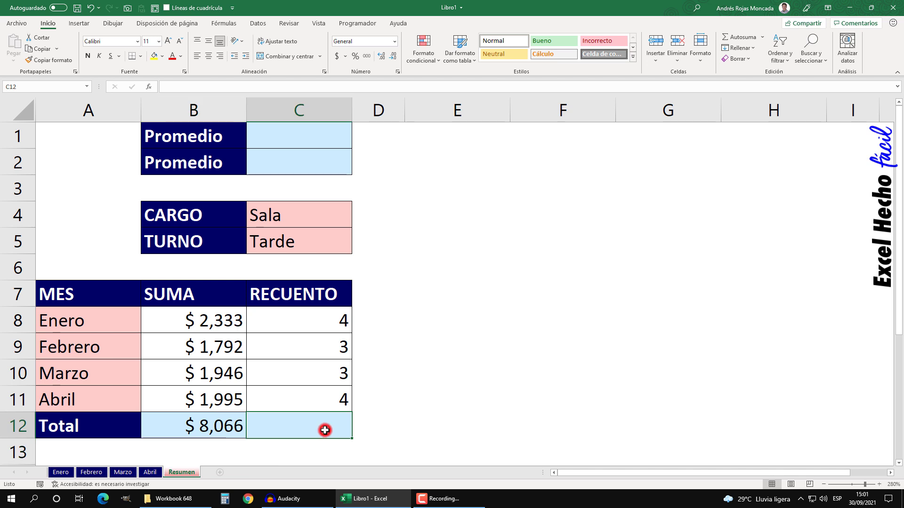
pyautogui.write('=sum')
pyautogui.press('Tab')
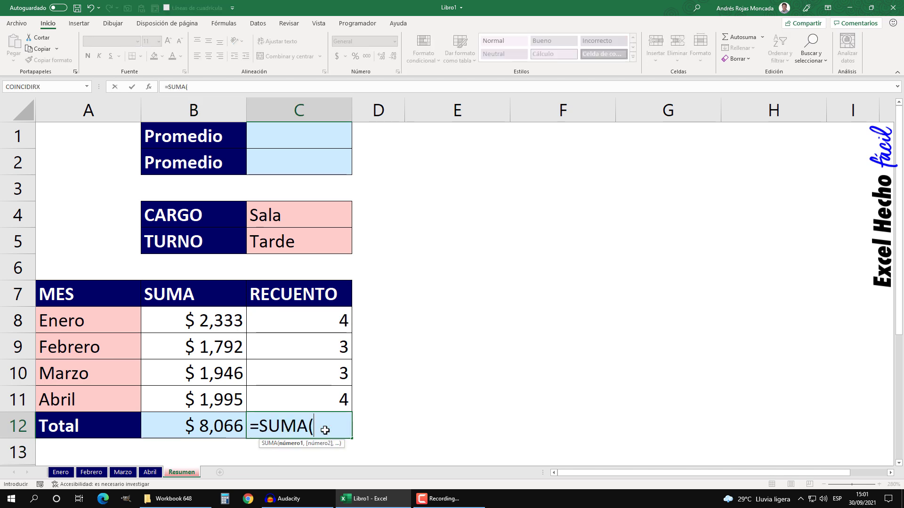
pyautogui.moveTo(320, 400); pyautogui.dragTo(329, 312)
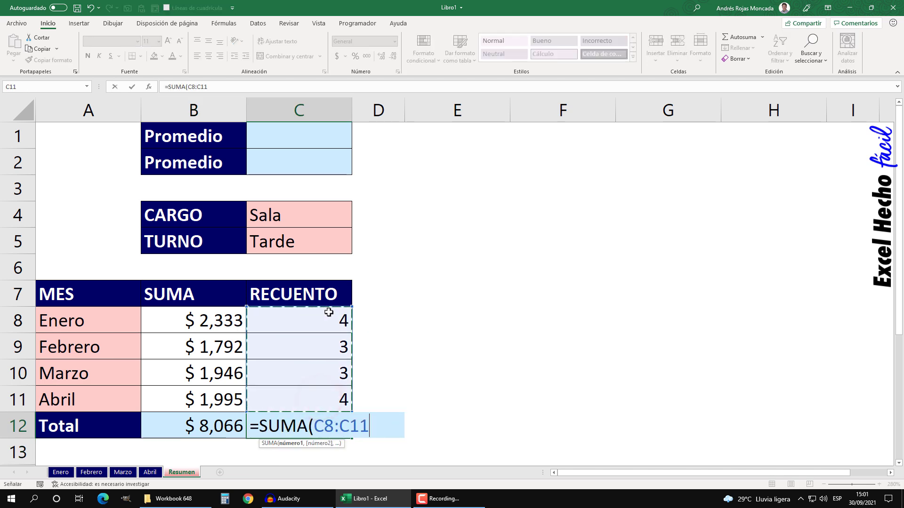
pyautogui.press('Return')
# Calculate the first Promedio in C1 by dividing the total sum by the total count with =B12/C12
pyautogui.click(228, 424)
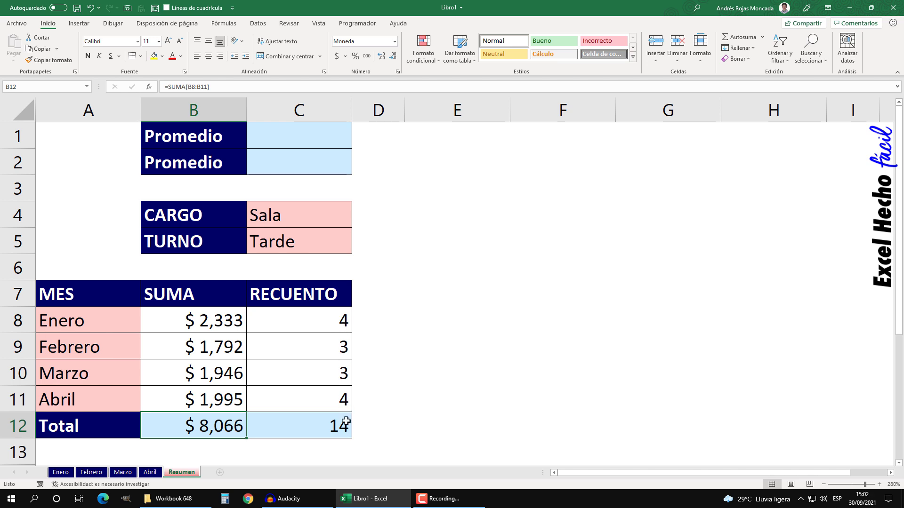
pyautogui.click(314, 140)
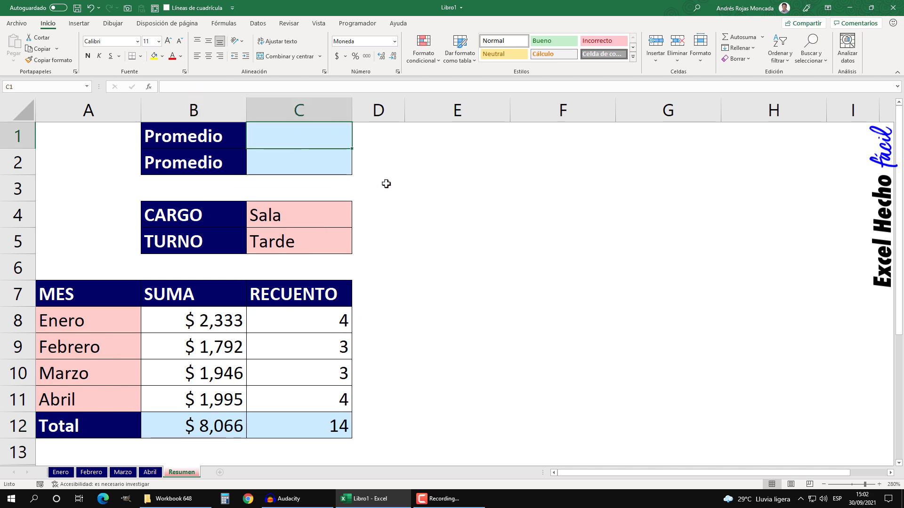
pyautogui.write('0')
pyautogui.press('BackSpace')
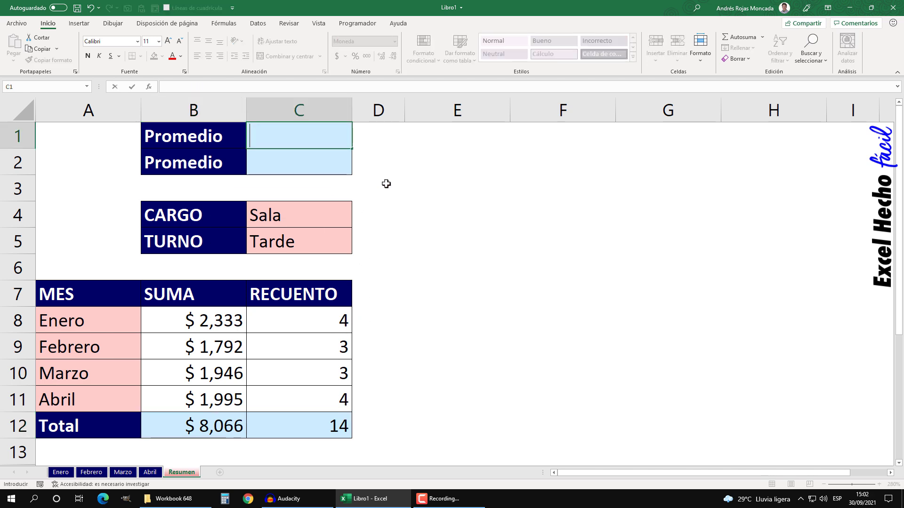
pyautogui.write('=')
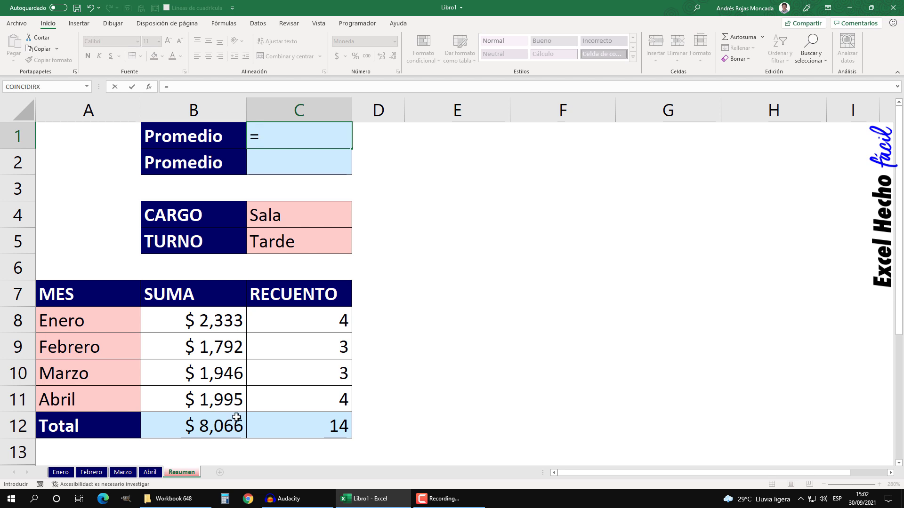
pyautogui.click(215, 423)
pyautogui.write('/')
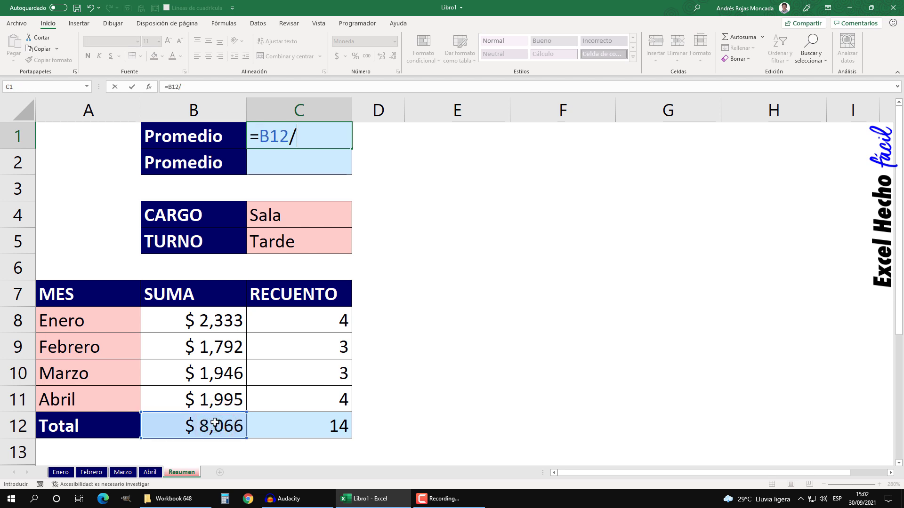
pyautogui.click(283, 423)
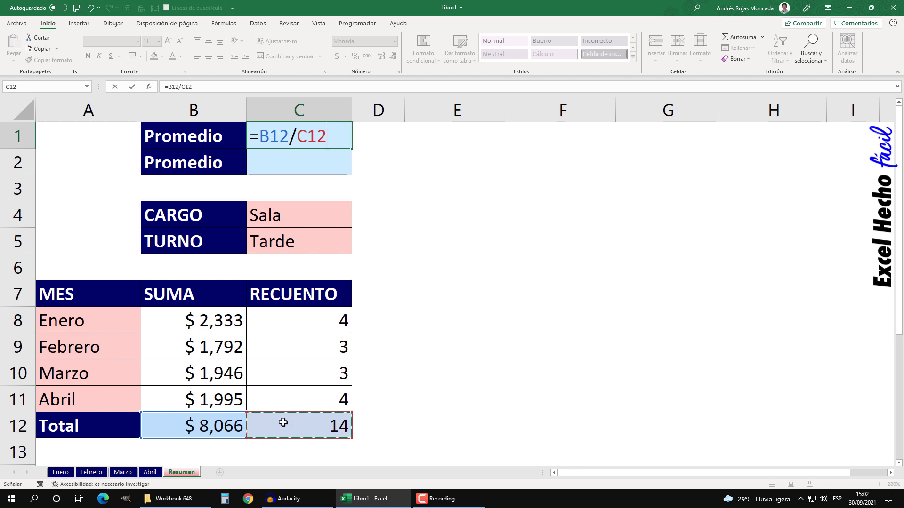
pyautogui.press('Return')
pyautogui.click(286, 135)
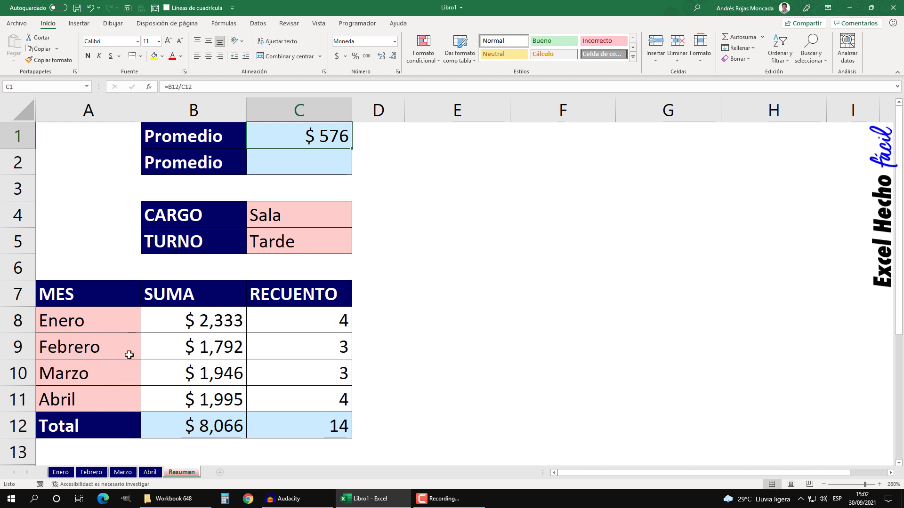
# Begin the second Promedio formula in C2 with the INDIRECTO function and its opening parenthesis
pyautogui.click(302, 162)
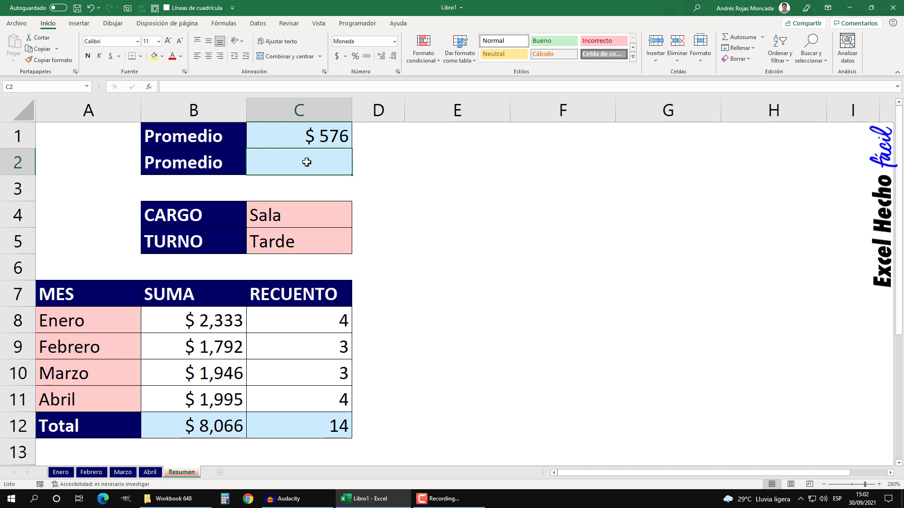
pyautogui.write('=')
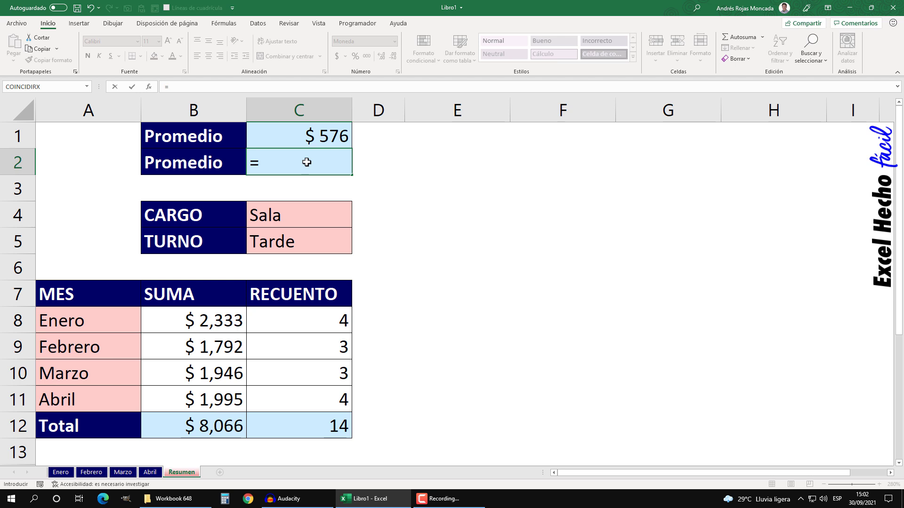
pyautogui.write('in')
pyautogui.press('Down')
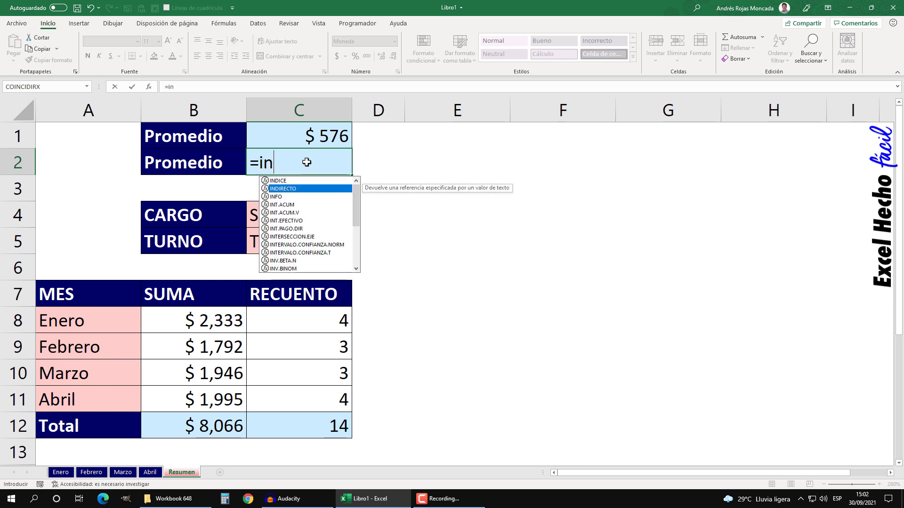
pyautogui.press('Tab')
pyautogui.press('BackSpace')
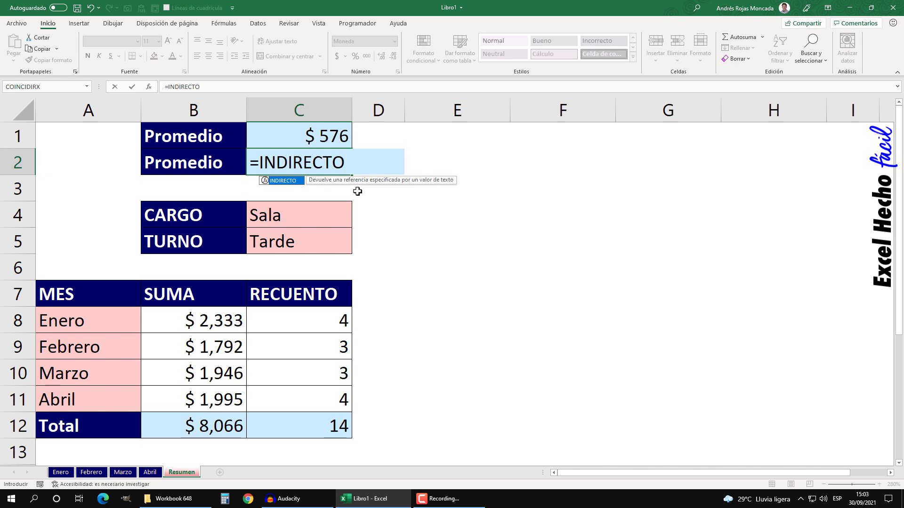
pyautogui.write('(')
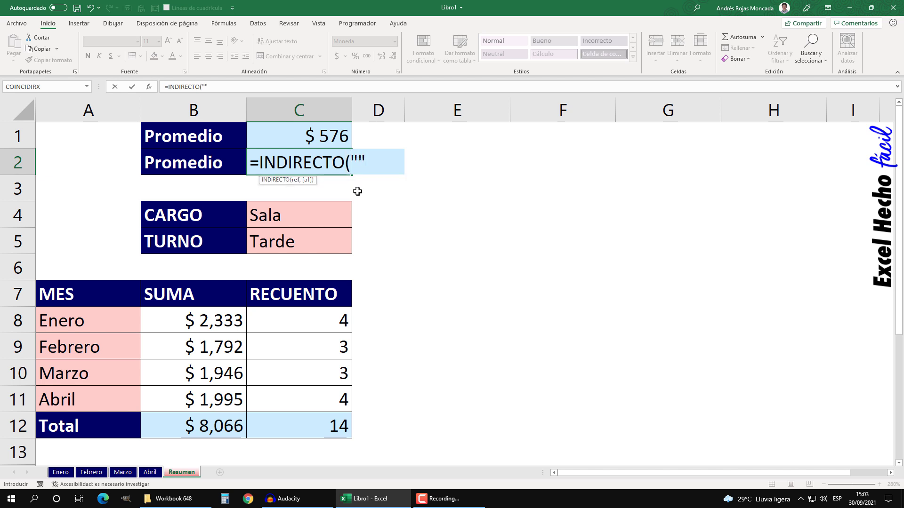
# Start INDIRECTO's reference text in C2 with a single apostrophe inside double quotes, followed by the & operator
pyautogui.click(369, 164)
pyautogui.press('BackSpace')
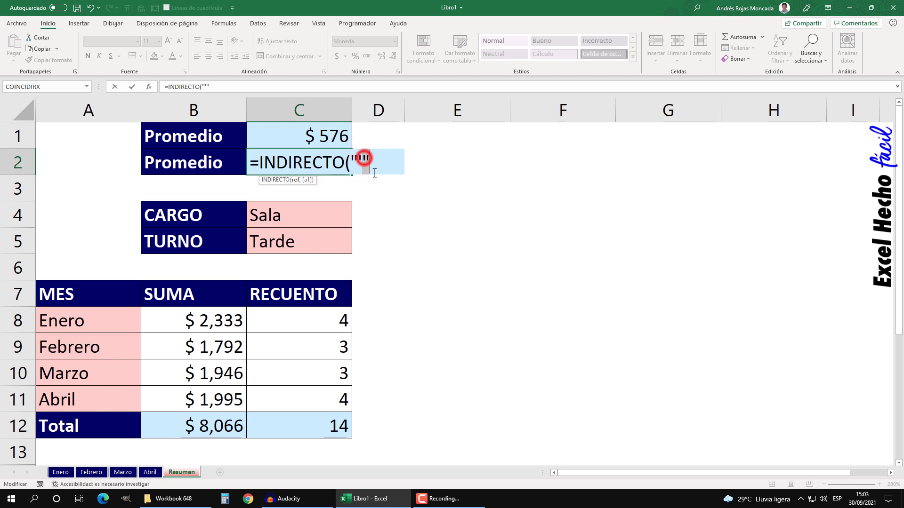
pyautogui.click(353, 162)
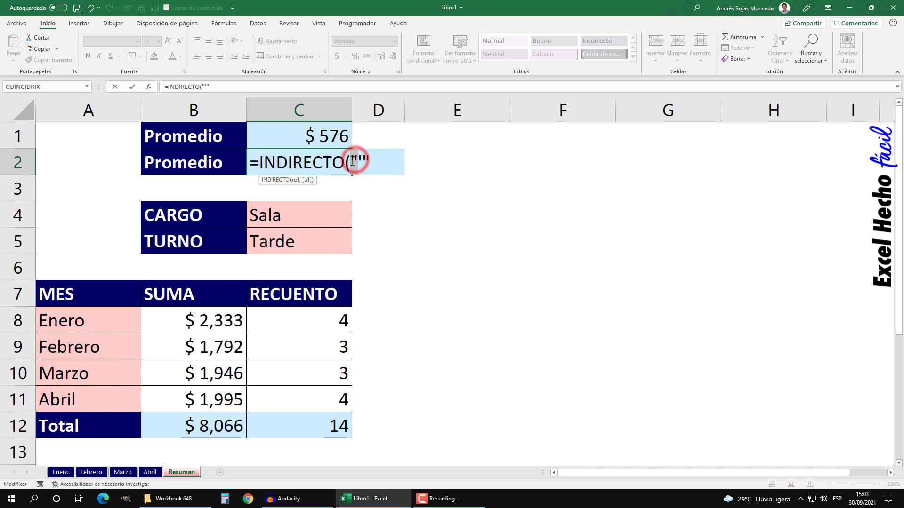
pyautogui.click(363, 158)
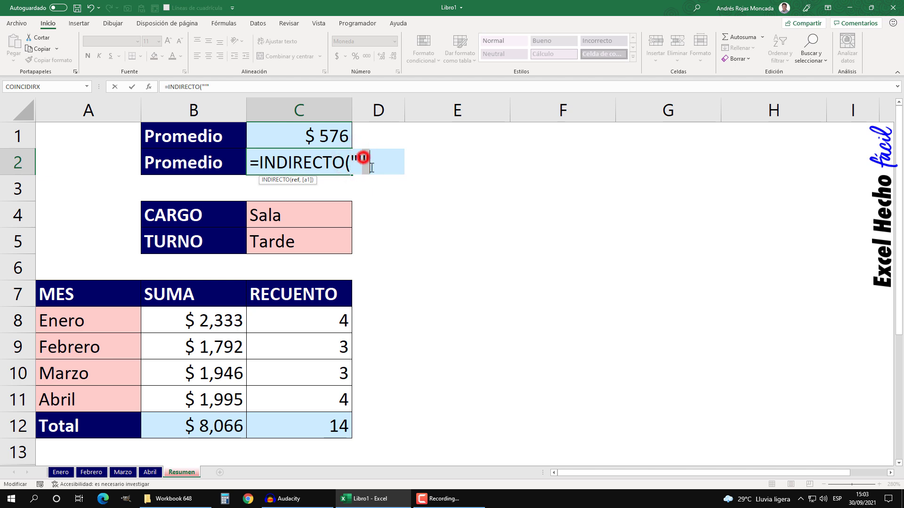
pyautogui.click(359, 159)
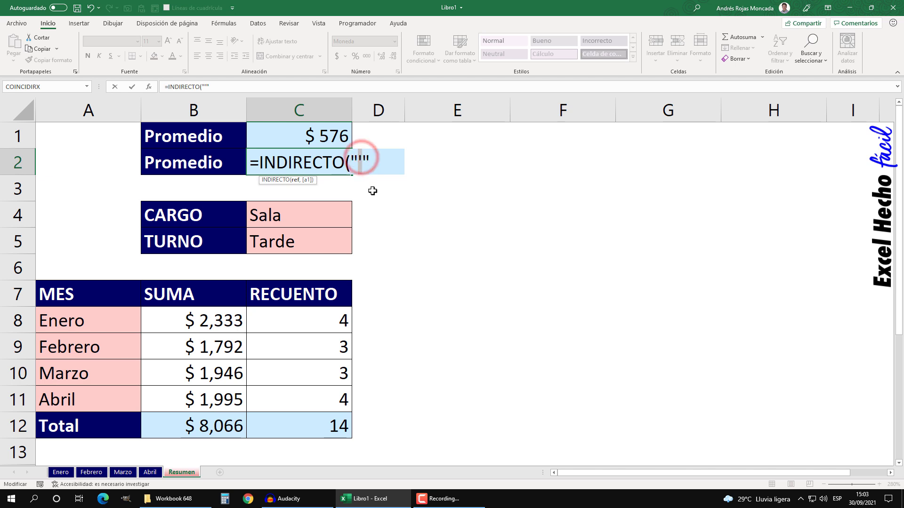
pyautogui.click(371, 159)
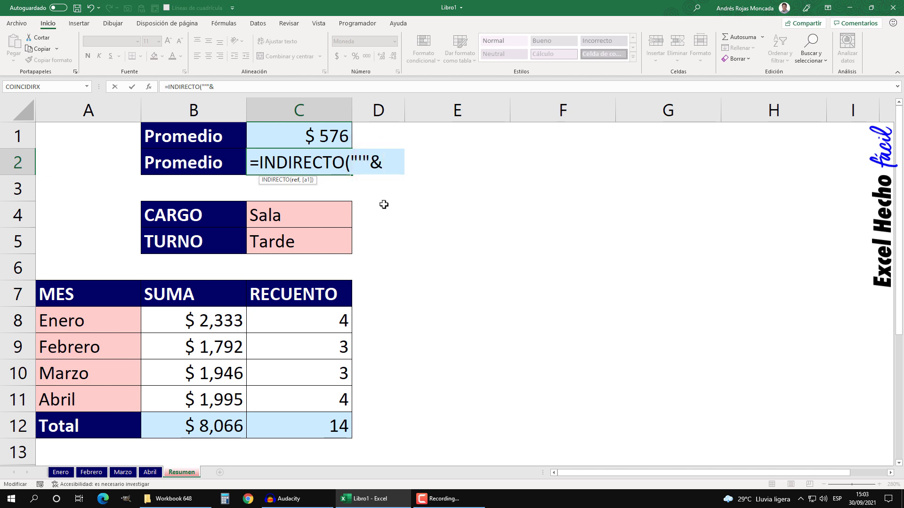
# Extend the INDIRECTO reference in C2 with the month range A8:A11 joined to the text "'!"
pyautogui.moveTo(75, 325); pyautogui.dragTo(73, 395)
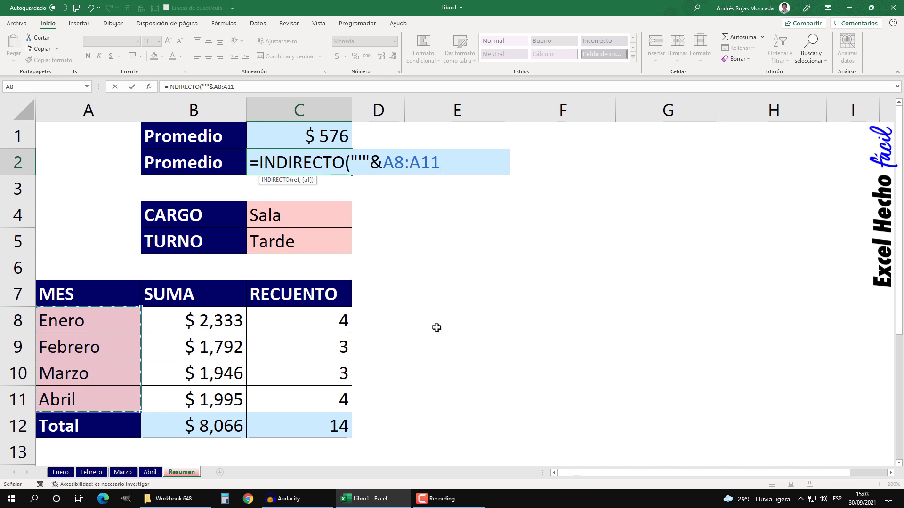
pyautogui.write('&')
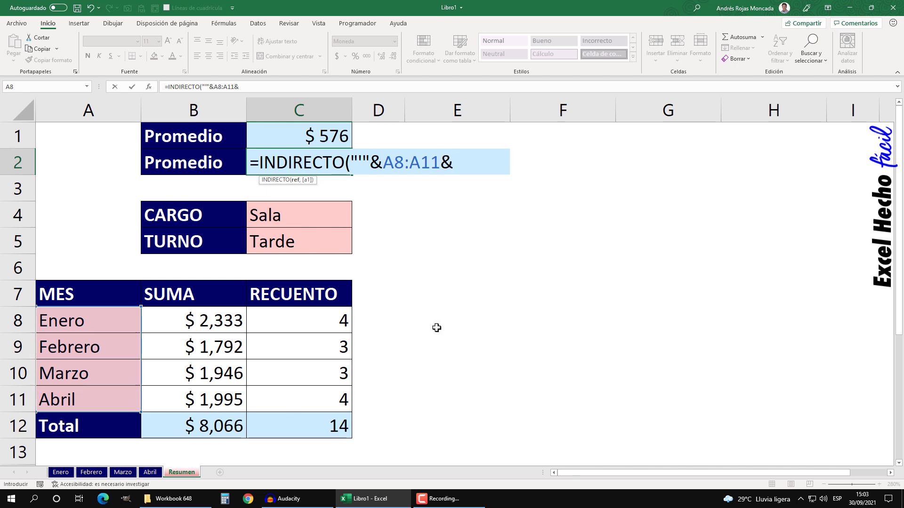
pyautogui.write('"""')
pyautogui.click(463, 163)
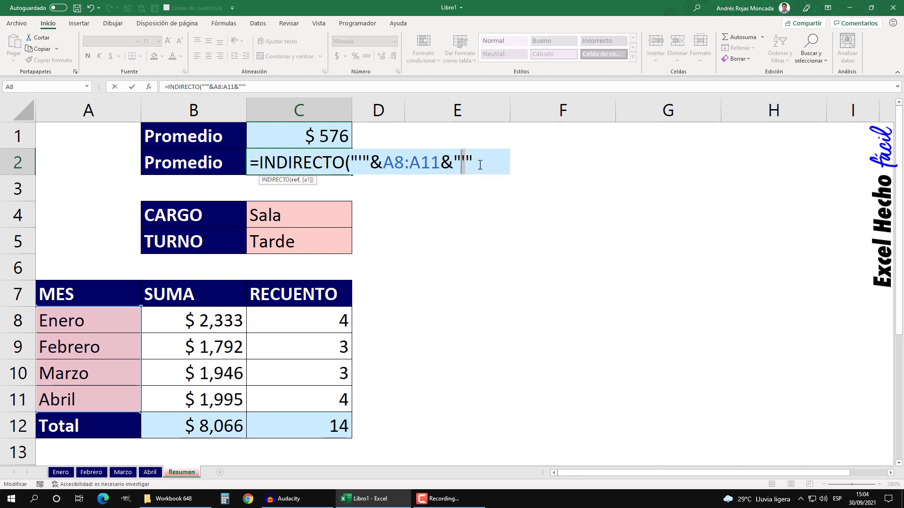
pyautogui.click(465, 161)
pyautogui.write('!')
pyautogui.doubleClick(470, 160)
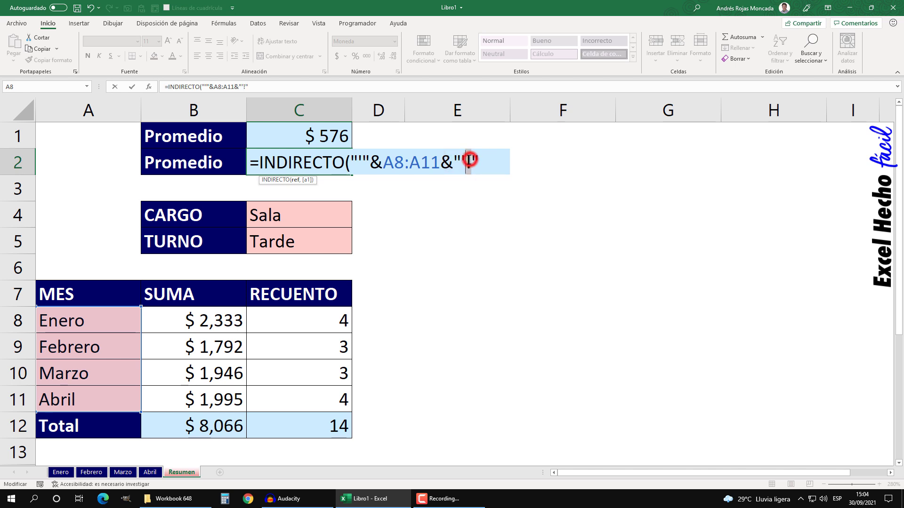
# Evaluate INDIRECTO's reference text in C2 to inspect the sheet names it builds, and restore the original expression
pyautogui.moveTo(484, 162); pyautogui.dragTo(344, 228)
pyautogui.press('F9')
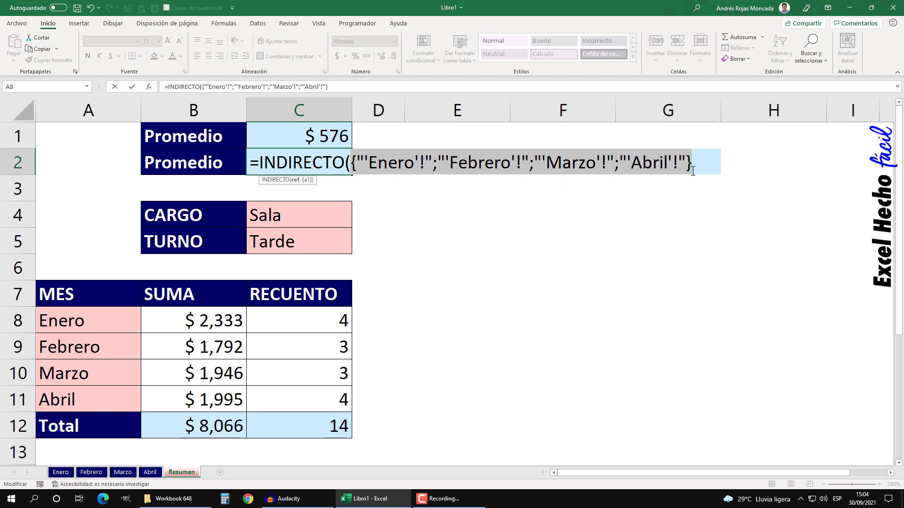
pyautogui.hotkey('ctrl', 'z')
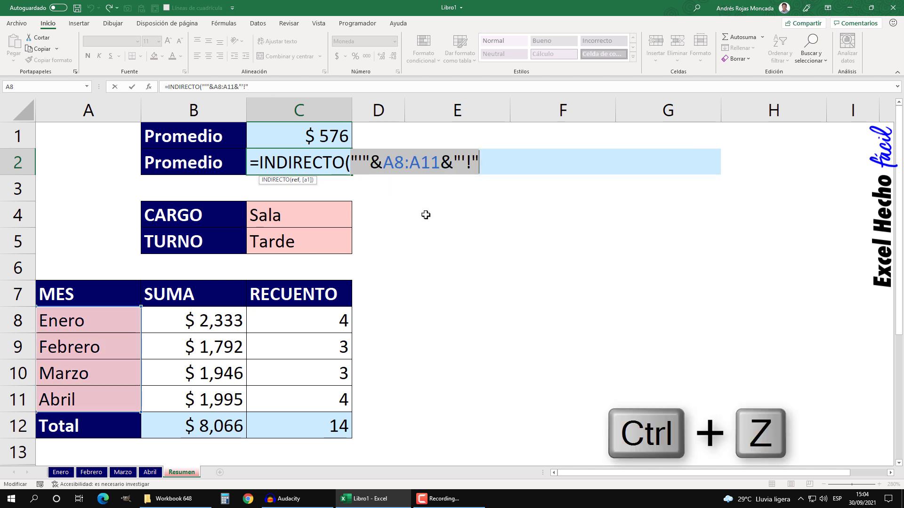
pyautogui.click(487, 163)
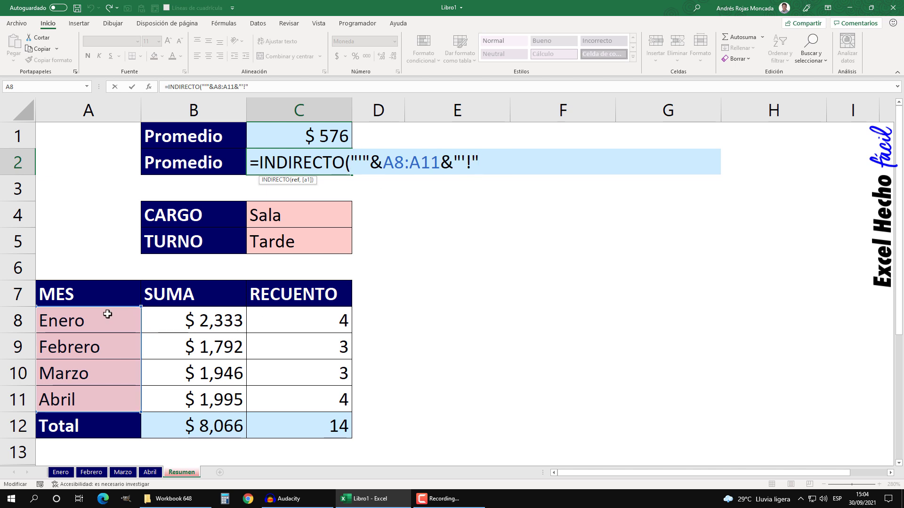
# Store the unfinished C2 formula as text with a leading apostrophe and check the VALOR range on the Enero sheet
pyautogui.click(475, 160)
pyautogui.click(253, 159)
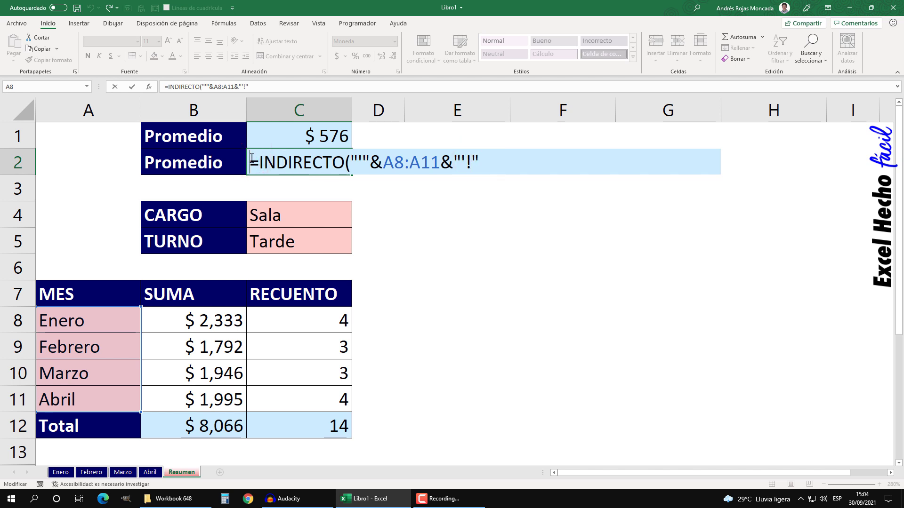
pyautogui.write("'")
pyautogui.press('Return')
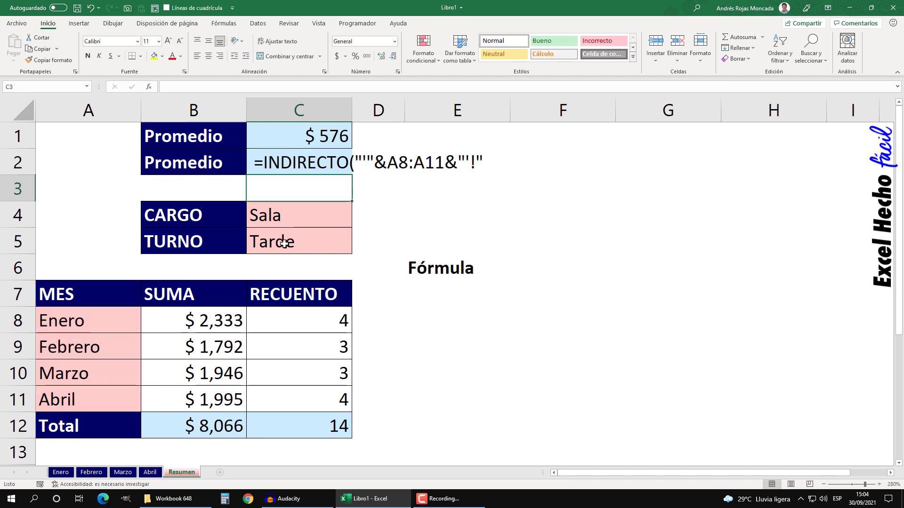
pyautogui.click(60, 472)
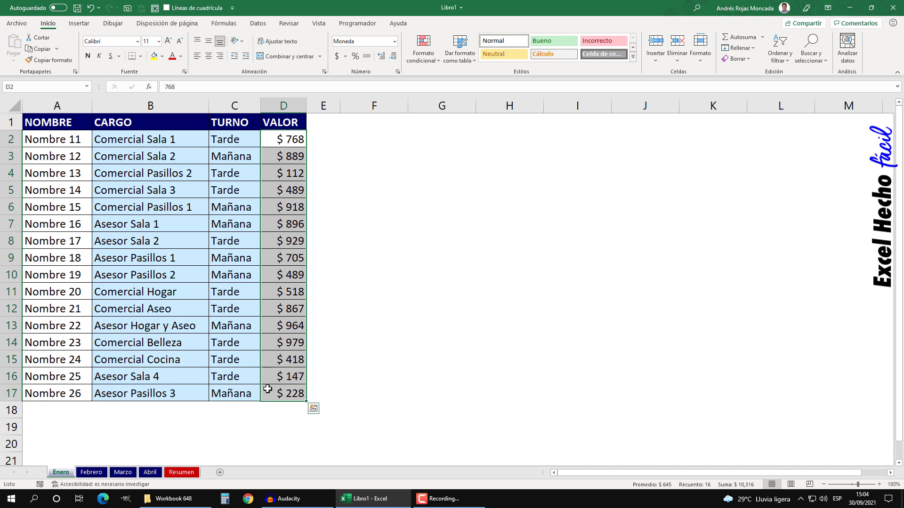
pyautogui.click(182, 472)
# Turn C2's text back into a live formula, add D2:D17 after the exclamation mark and close INDIRECTO's parenthesis
pyautogui.click(254, 161)
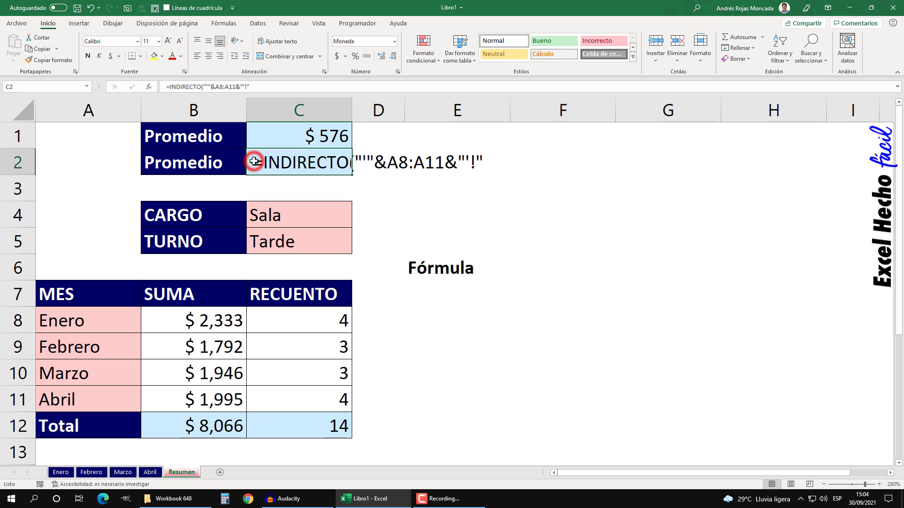
pyautogui.press('F2')
pyautogui.click(252, 163)
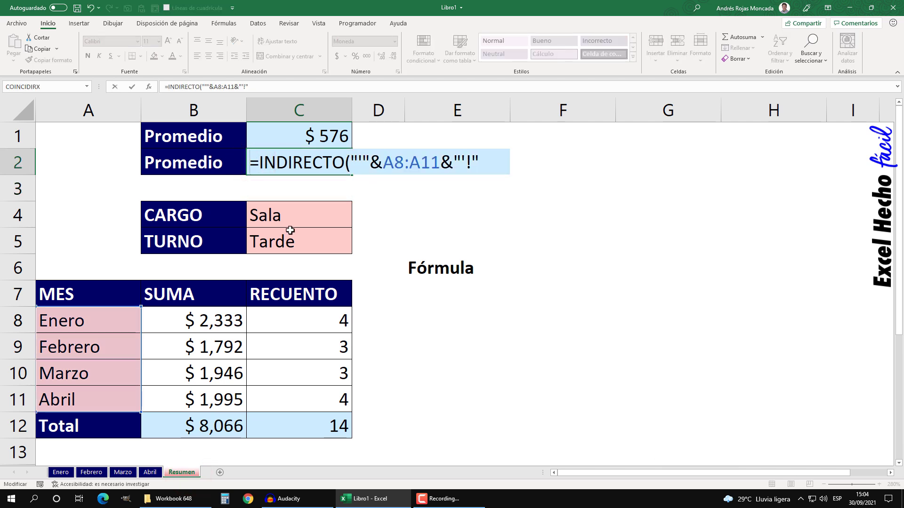
pyautogui.click(472, 161)
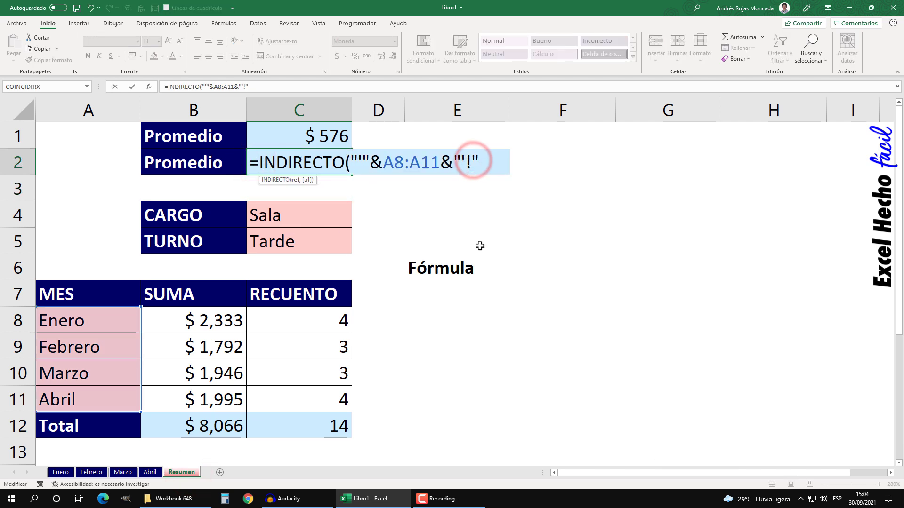
pyautogui.write('D2:D17')
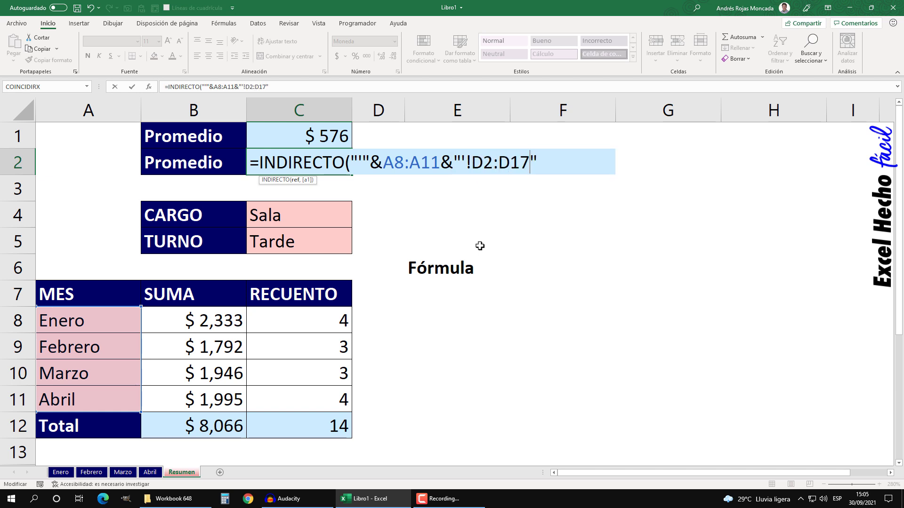
pyautogui.click(537, 162)
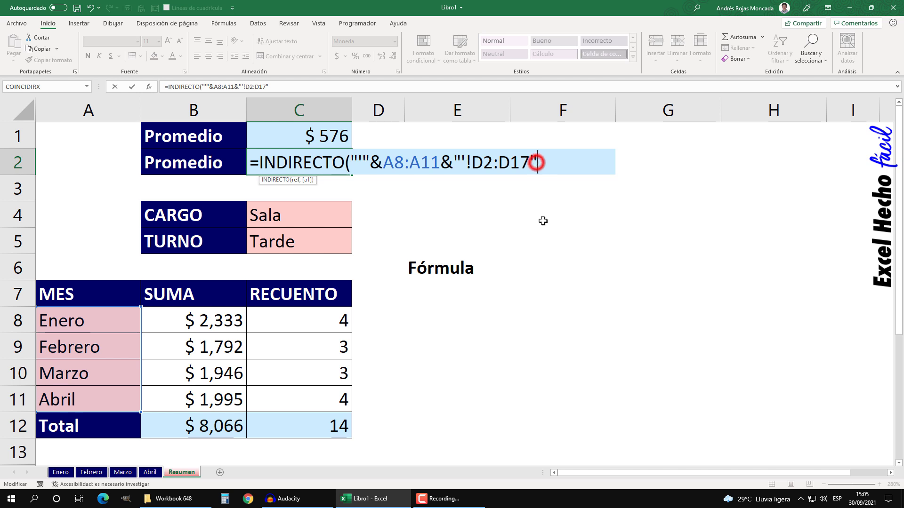
pyautogui.write(')')
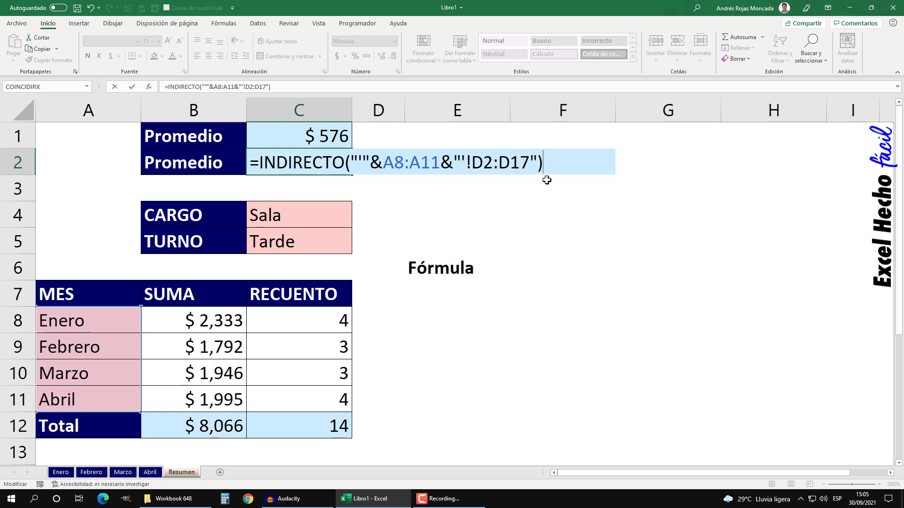
# Evaluate the complete reference text inside C2's INDIRECTO to inspect the sheet ranges, and restore the expression
pyautogui.moveTo(537, 162); pyautogui.dragTo(351, 161)
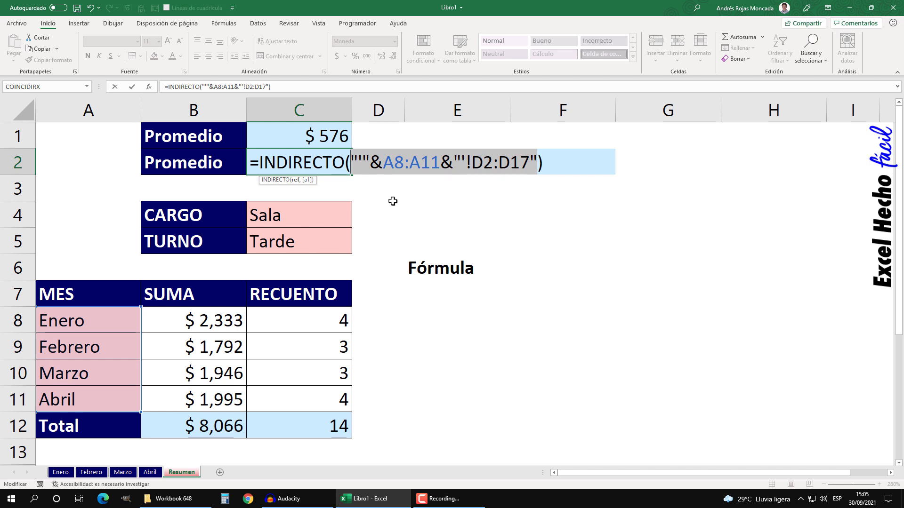
pyautogui.press('F9')
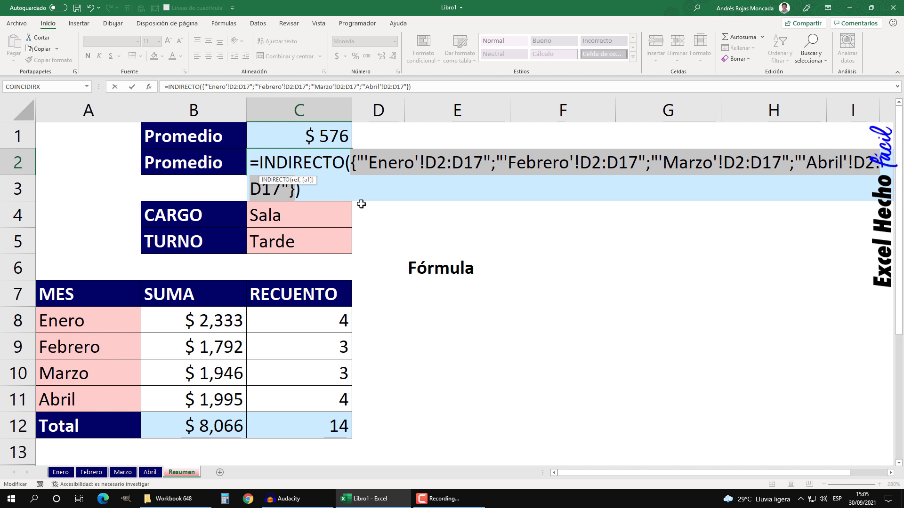
pyautogui.moveTo(312, 179); pyautogui.dragTo(410, 208)
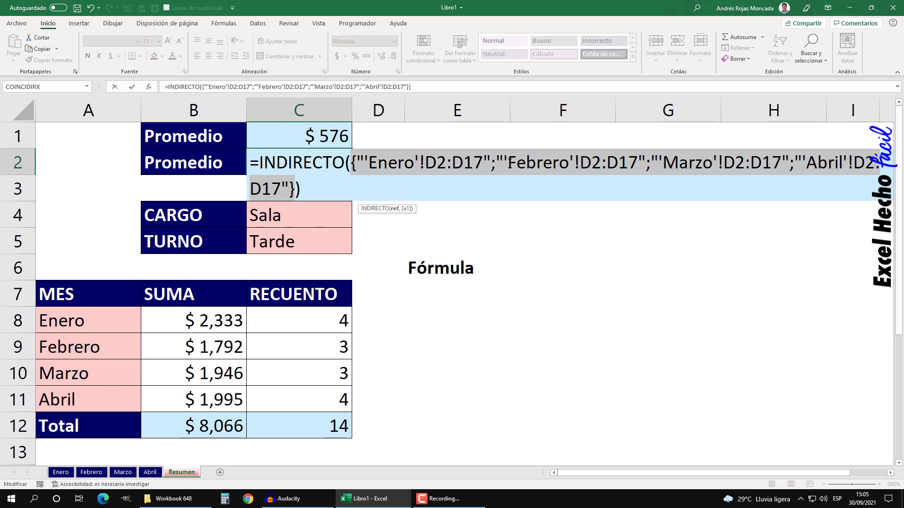
pyautogui.hotkey('ctrl', 'z')
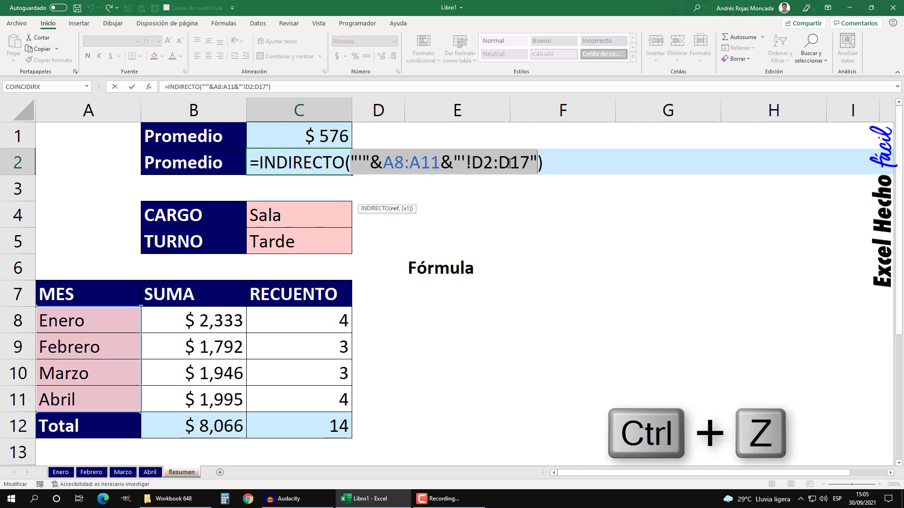
# Evaluate the entire INDIRECTO function in C2 to inspect the array it returns, and restore the formula
pyautogui.moveTo(545, 163); pyautogui.dragTo(249, 163)
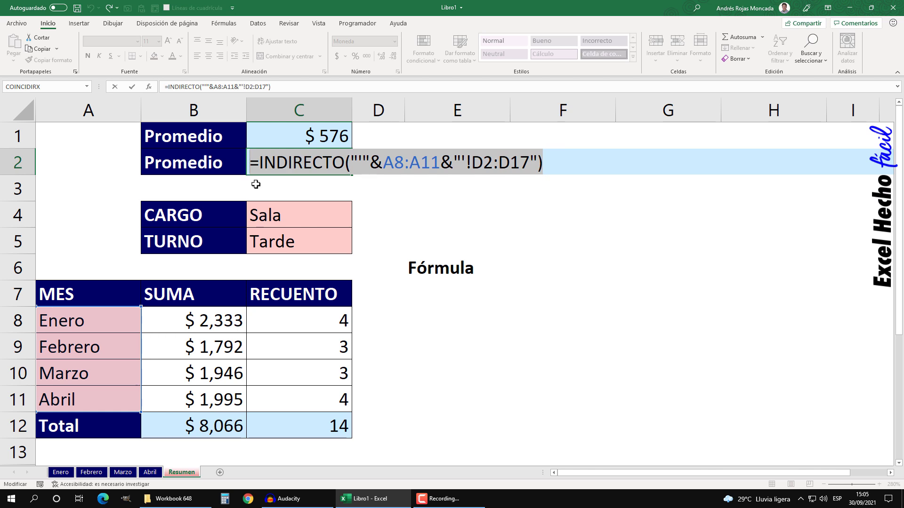
pyautogui.press('F9')
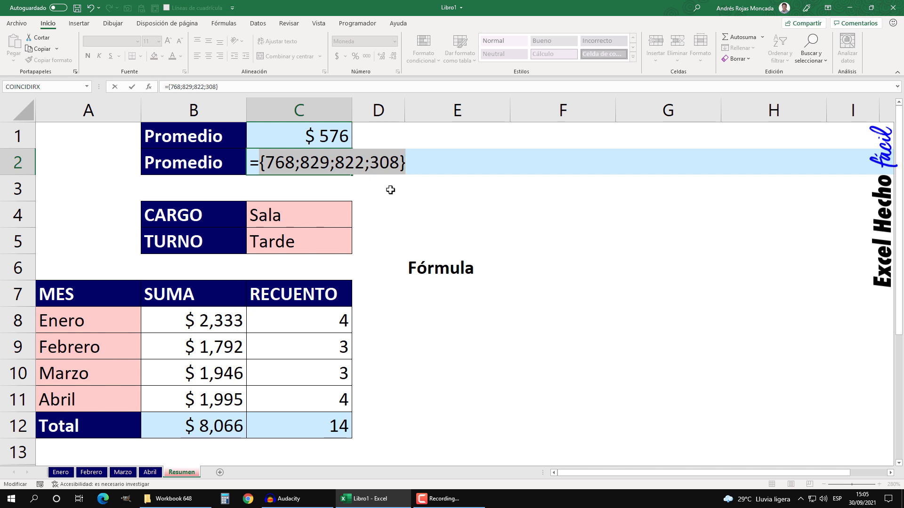
pyautogui.hotkey('ctrl', 'z')
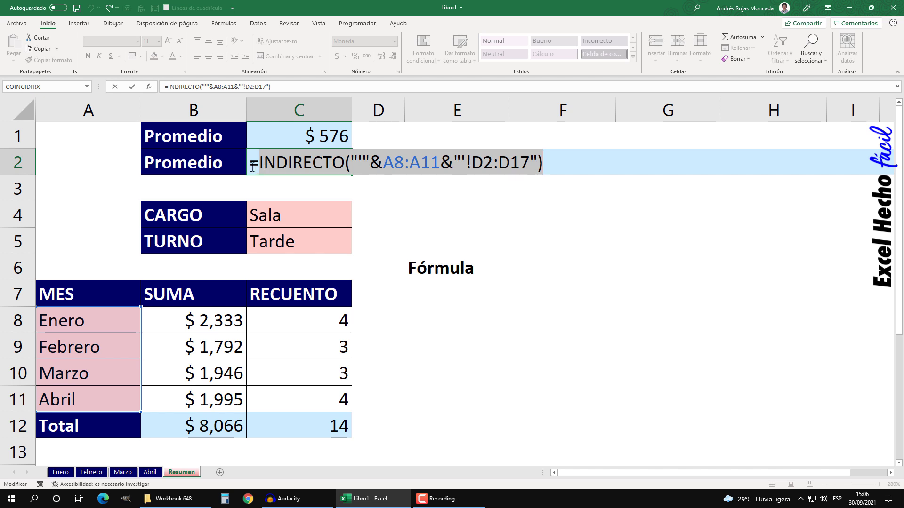
pyautogui.press('F9')
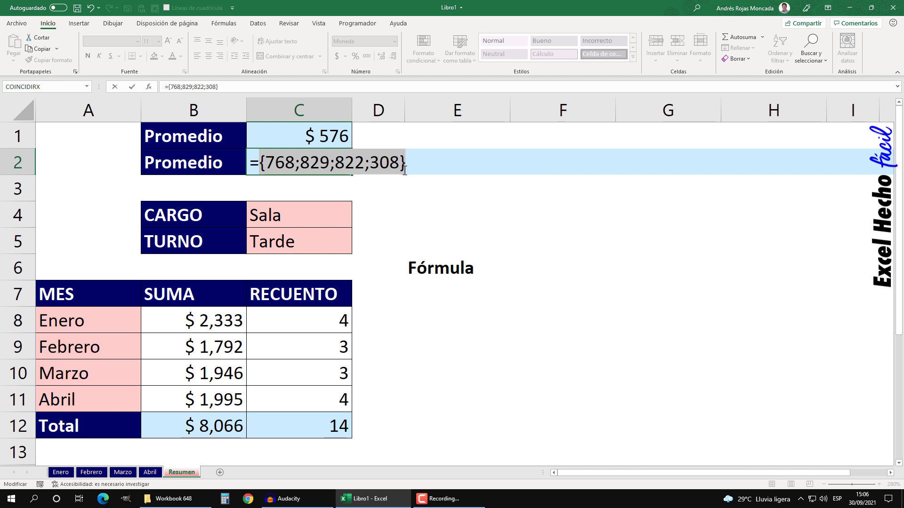
pyautogui.hotkey('ctrl', 'z')
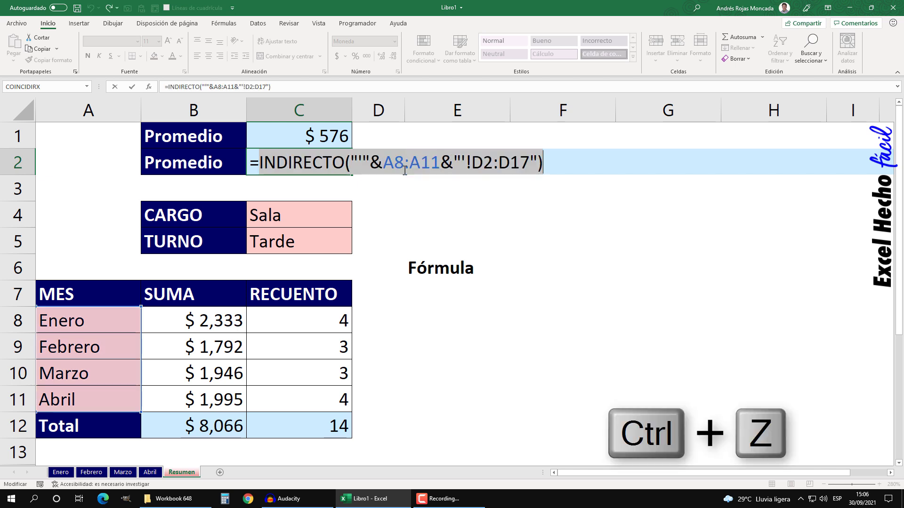
# Store the completed C2 formula as text with a leading apostrophe and check cell D2 on the Enero, Febrero, Marzo and Abril sheets
pyautogui.click(252, 164)
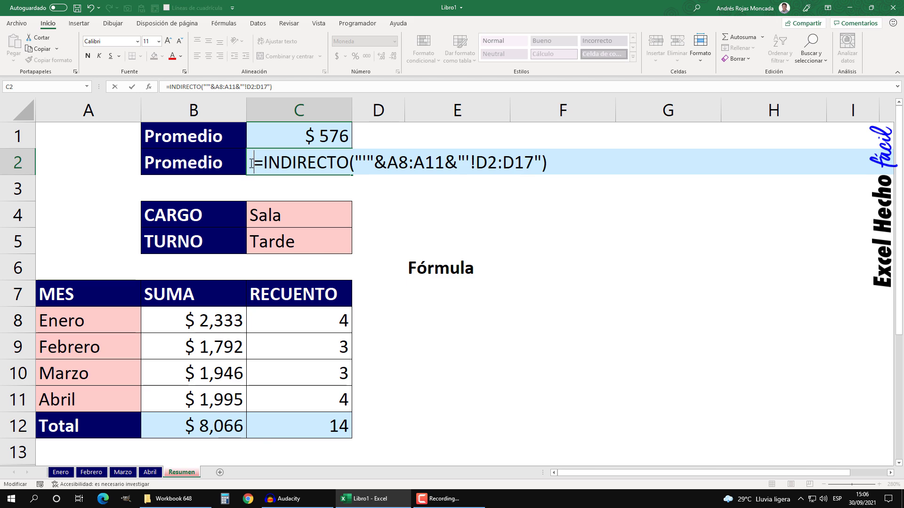
pyautogui.write("'")
pyautogui.press('Return')
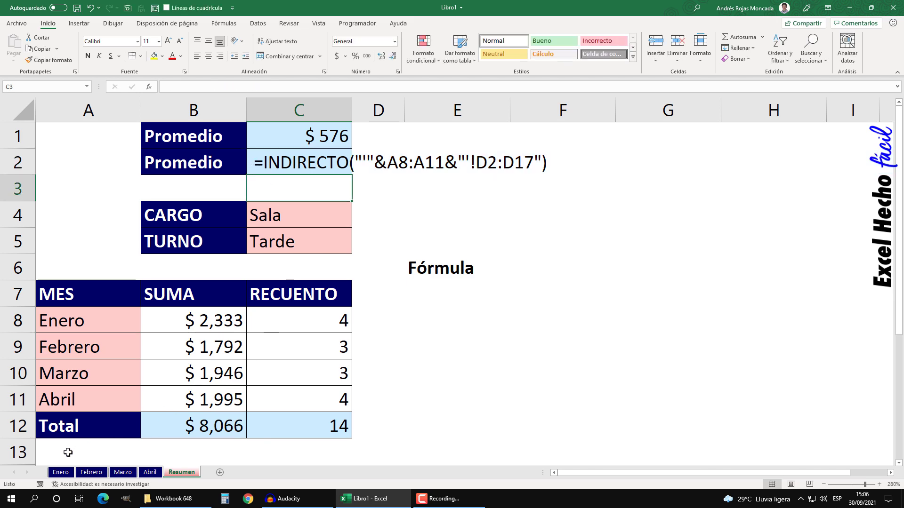
pyautogui.click(61, 473)
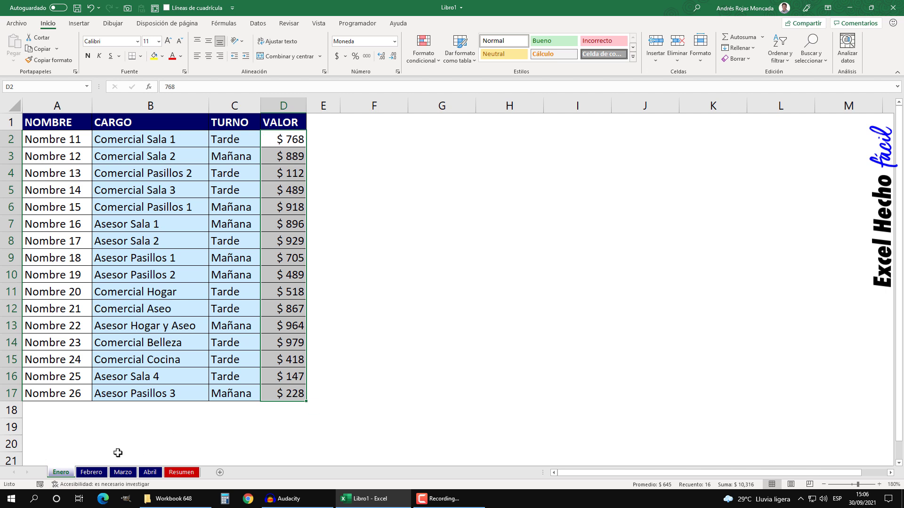
pyautogui.click(91, 472)
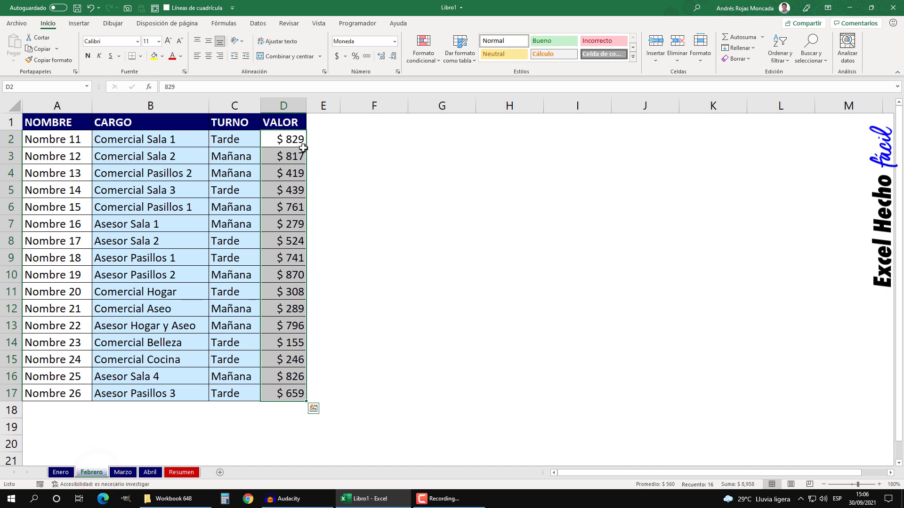
pyautogui.click(124, 472)
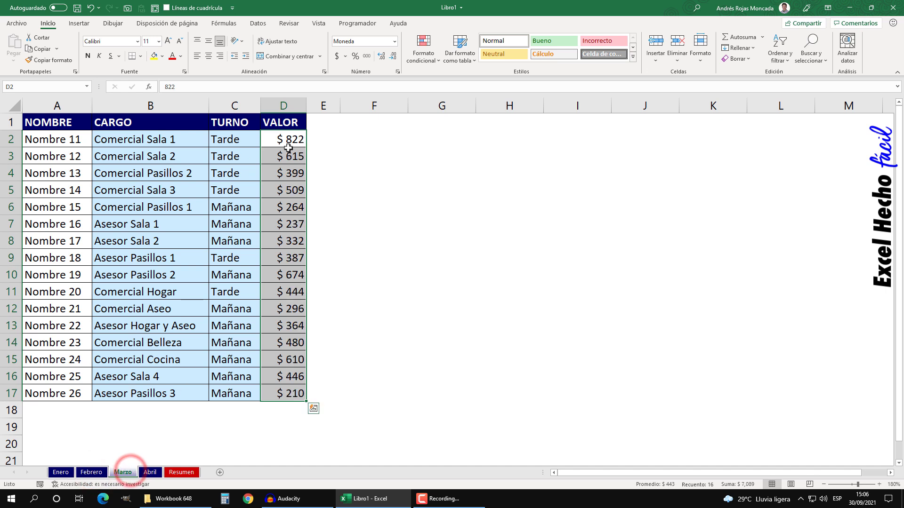
pyautogui.click(150, 472)
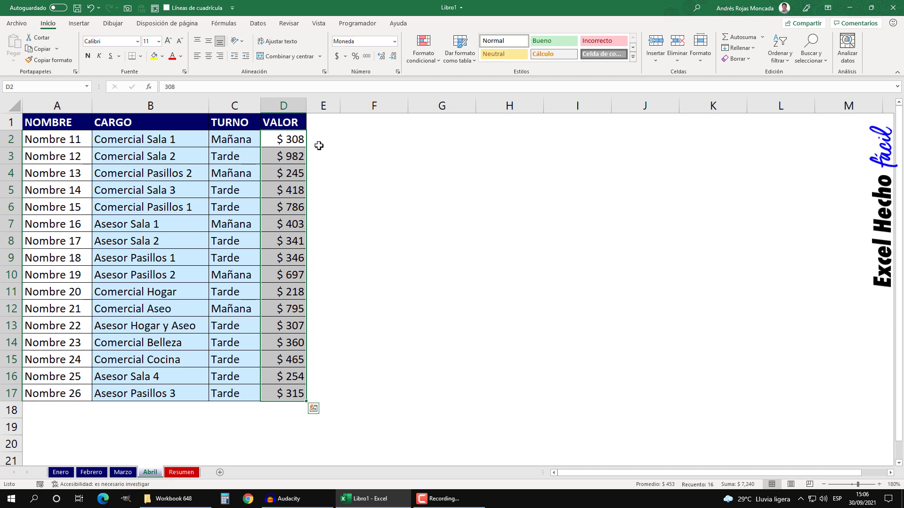
pyautogui.click(181, 473)
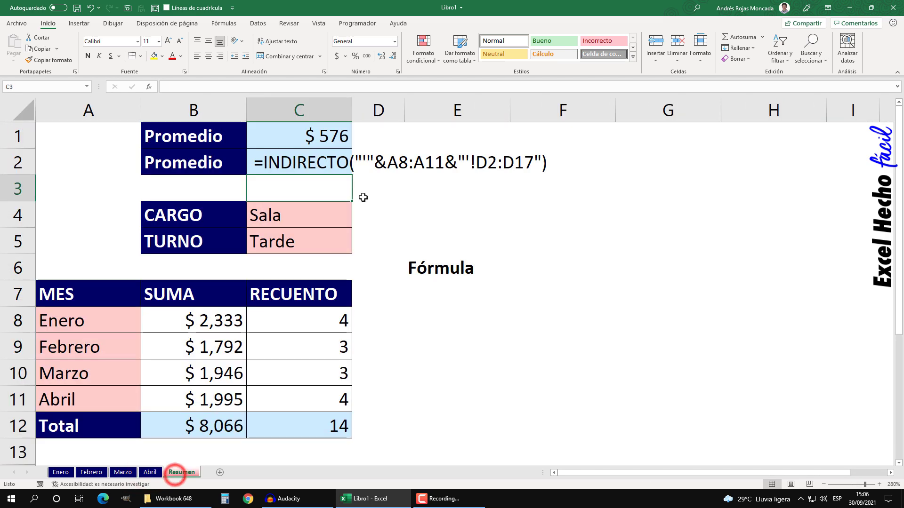
# Remove the leading apostrophe from C2 so that the INDIRECTO formula is live again
pyautogui.click(323, 163)
pyautogui.press('F2')
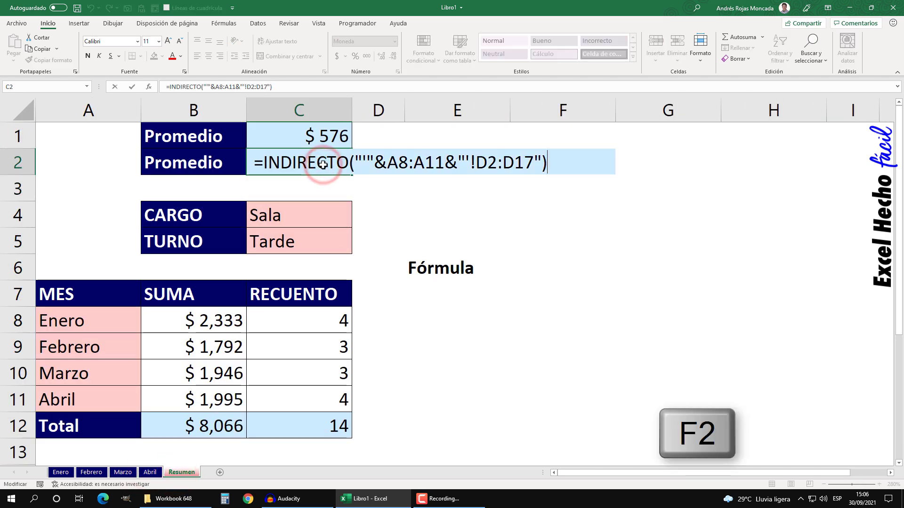
pyautogui.click(256, 165)
pyautogui.press('BackSpace')
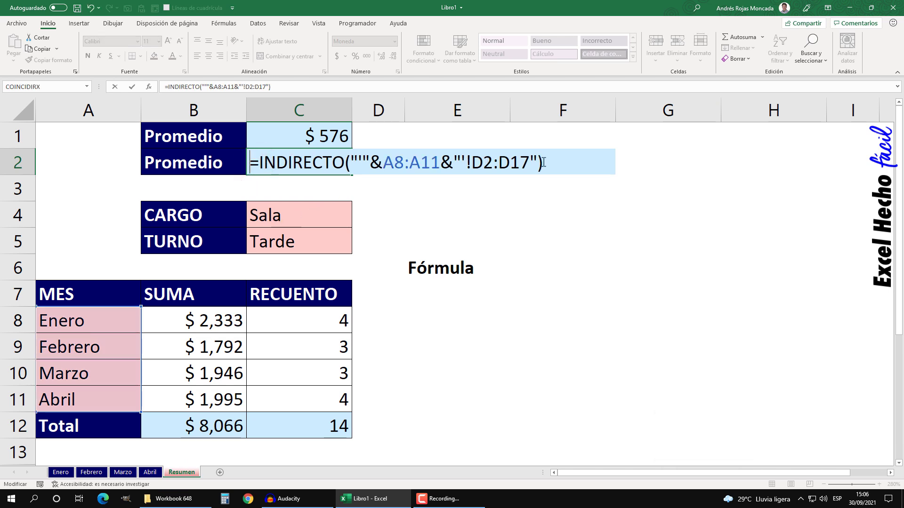
# Insert SUMAR.SI.CONJUNTO with its opening parenthesis before INDIRECTO in C2, using the INDIRECTO reference as the sum range
pyautogui.click(256, 161)
pyautogui.write('sum')
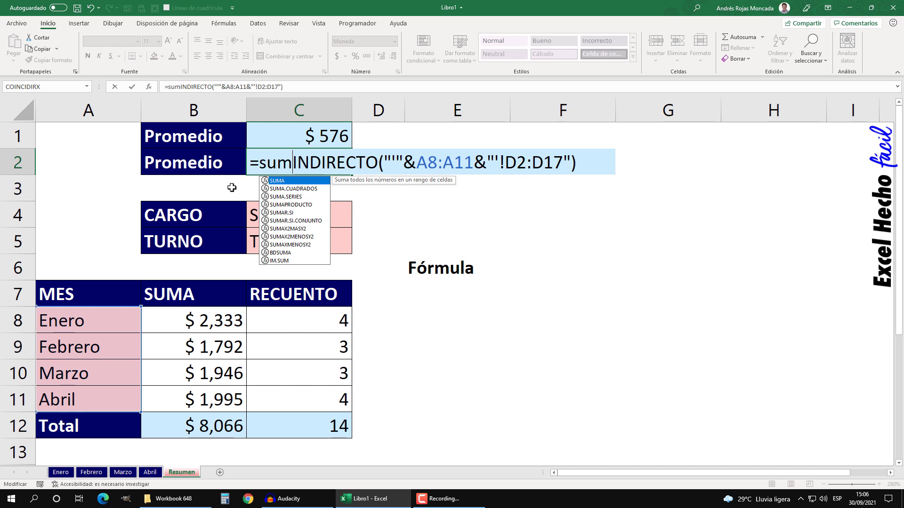
pyautogui.press('Down')
pyautogui.press('Down')
pyautogui.press('Down')
pyautogui.press('Down')
pyautogui.press('Down')
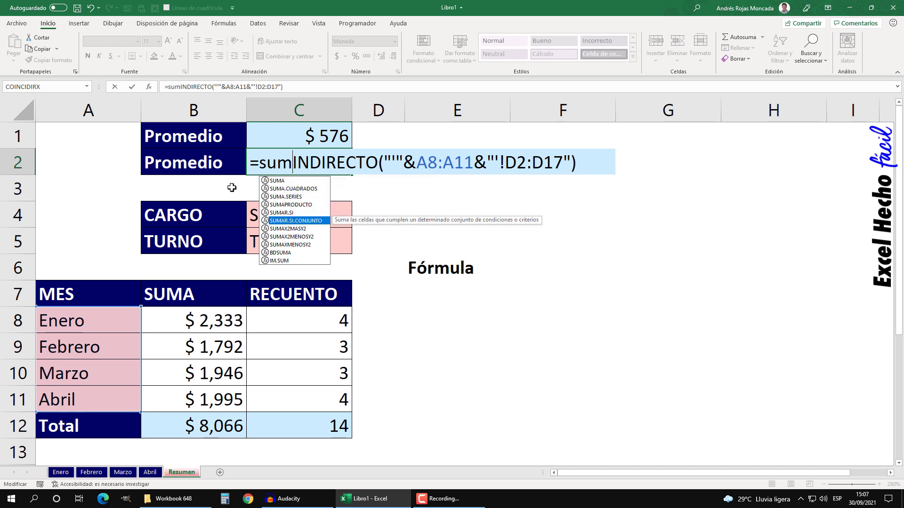
pyautogui.press('Tab')
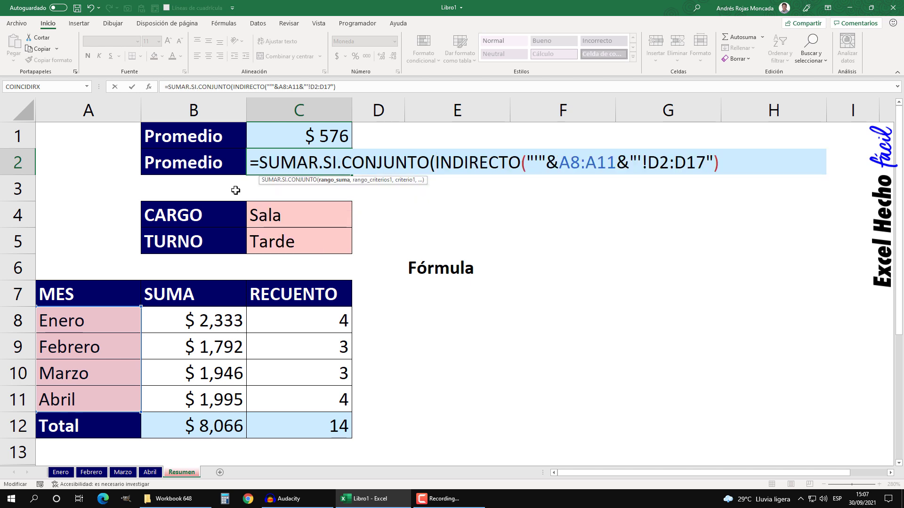
# Copy the INDIRECTO function in C2 and add a comma after it to close the sum range argument
pyautogui.click(334, 181)
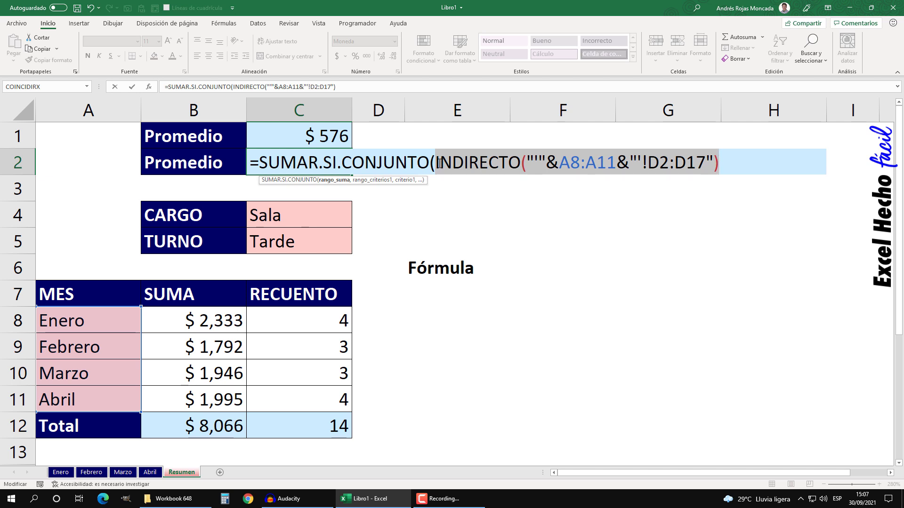
pyautogui.hotkey('ctrl', 'c')
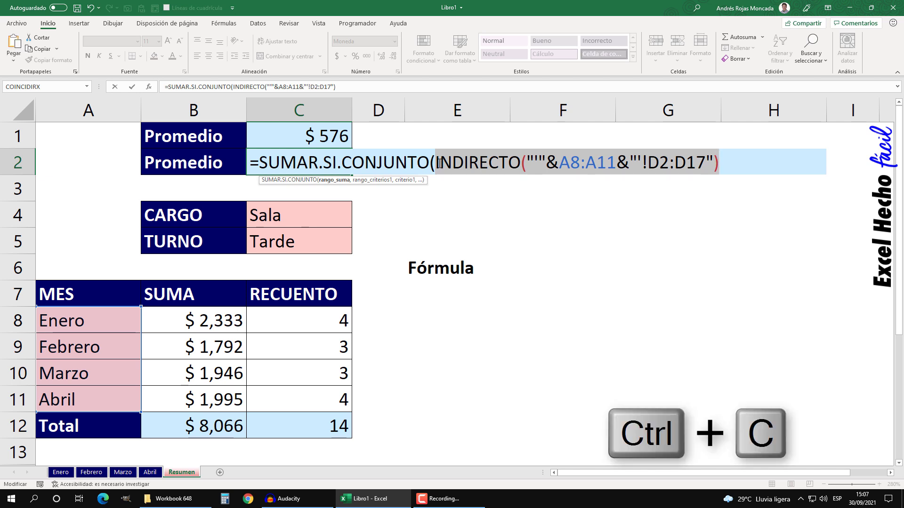
pyautogui.click(717, 163)
pyautogui.write(',')
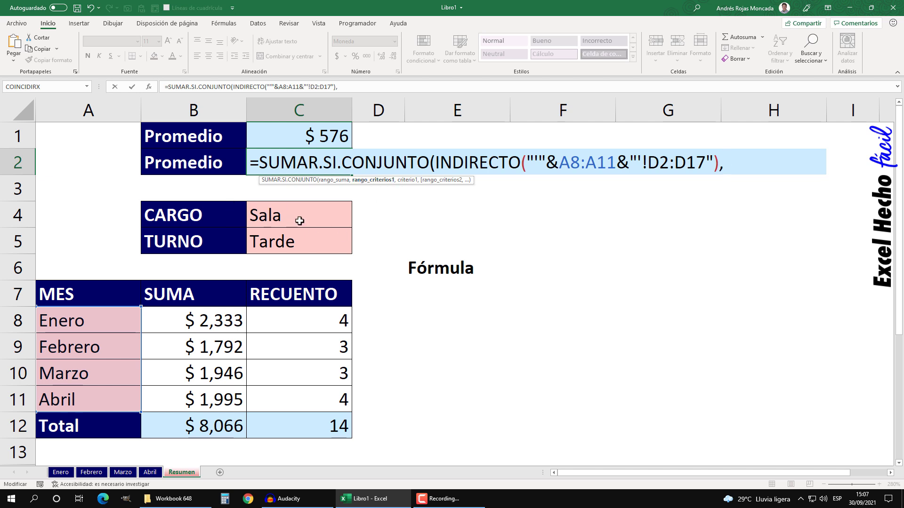
# Temporarily store the C2 formula as text, review the column ranges on the Enero sheet, and make the formula live again
pyautogui.click(252, 165)
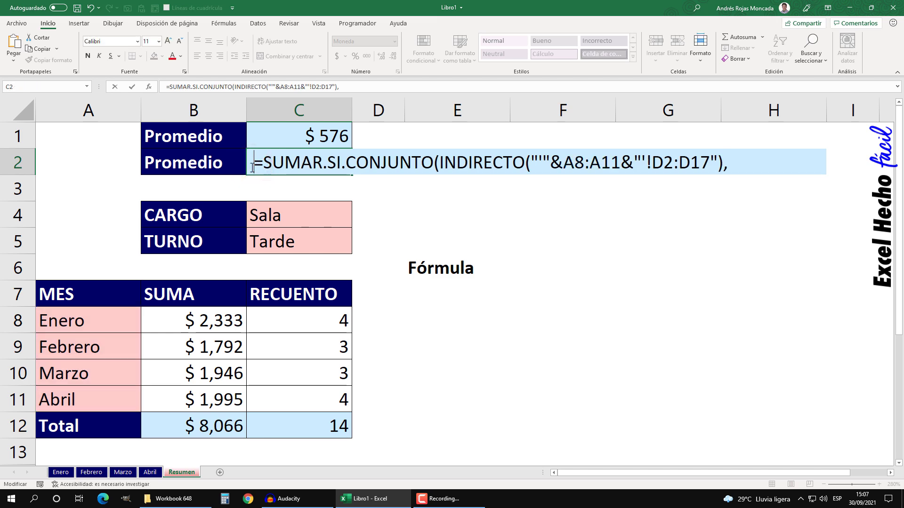
pyautogui.press('Return')
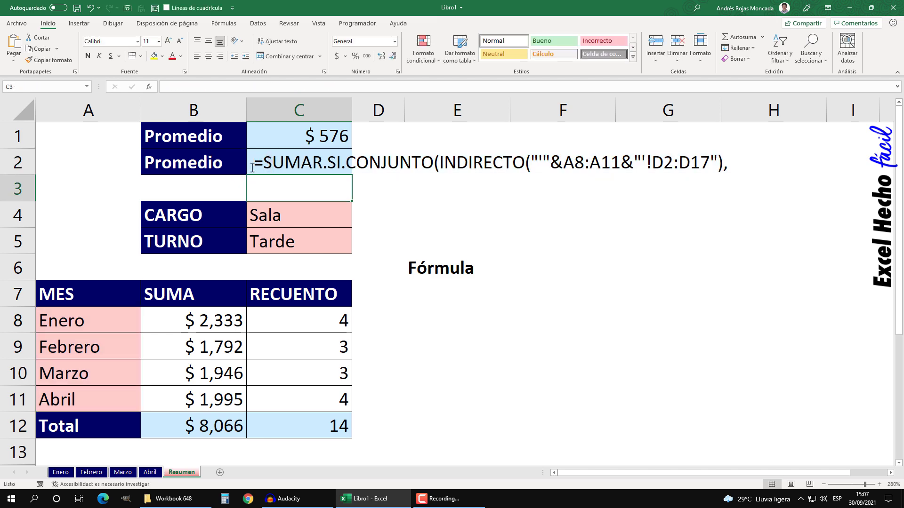
pyautogui.click(61, 472)
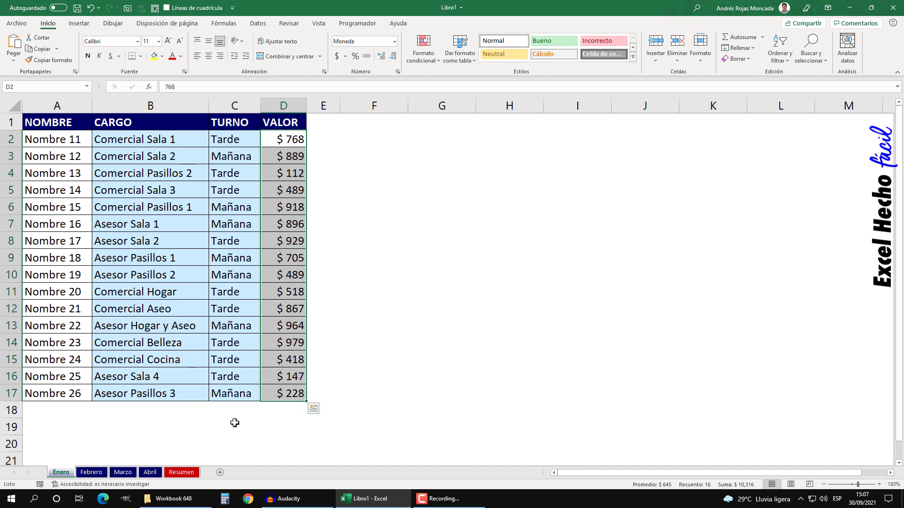
pyautogui.click(179, 473)
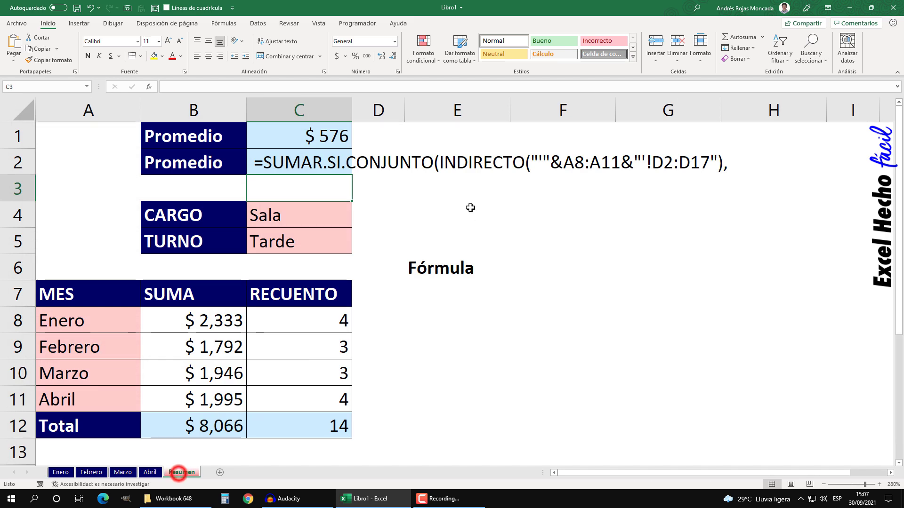
pyautogui.click(260, 161)
pyautogui.press('F2')
pyautogui.click(250, 162)
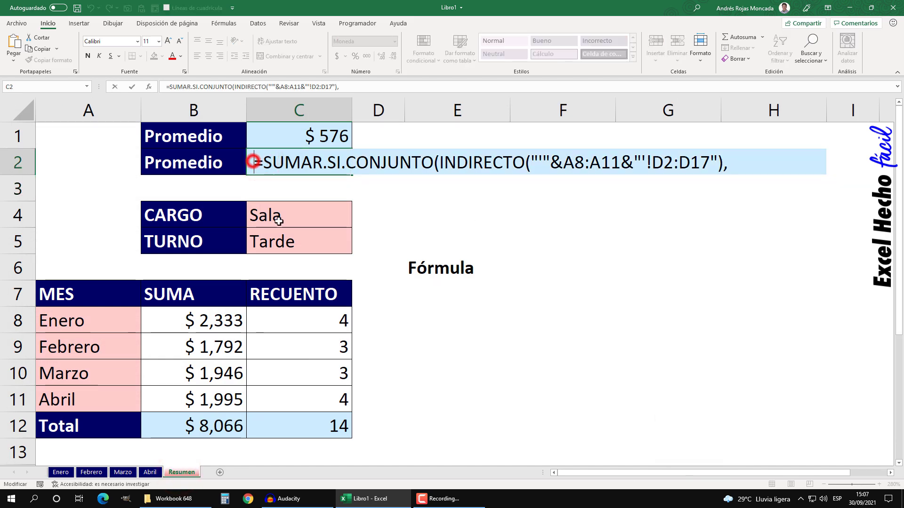
# Duplicate the INDIRECTO("'"&A8:A11&"'!D2:D17") reference after the comma in C2 as the first criteria range
pyautogui.click(729, 164)
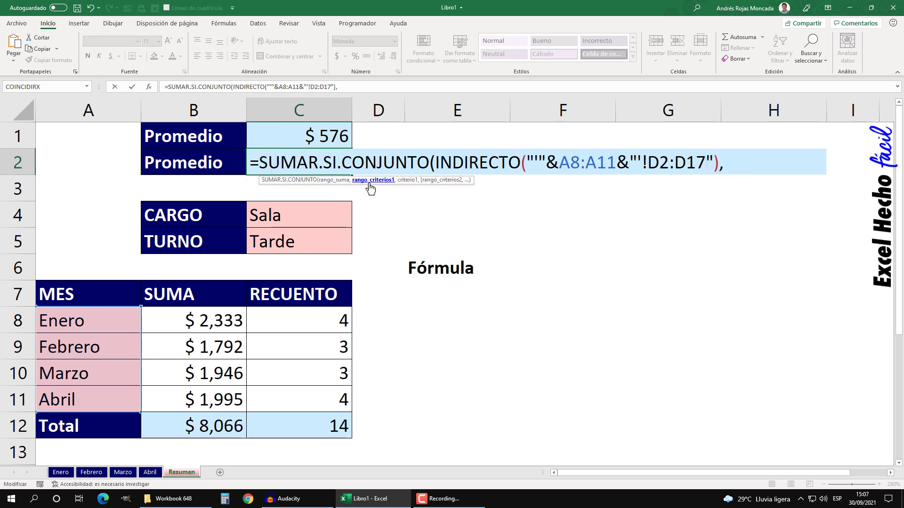
pyautogui.moveTo(434, 162); pyautogui.dragTo(719, 161)
pyautogui.hotkey('ctrl', 'c')
pyautogui.click(728, 160)
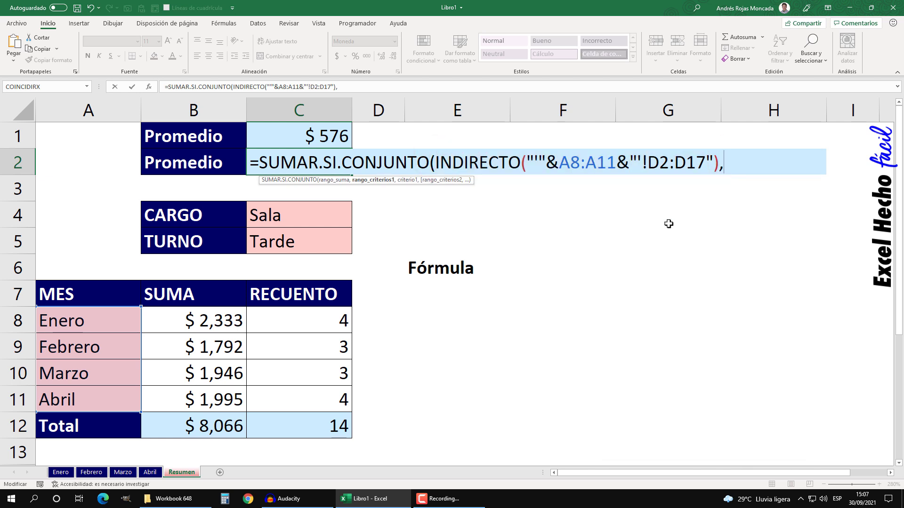
pyautogui.hotkey('ctrl', 'v')
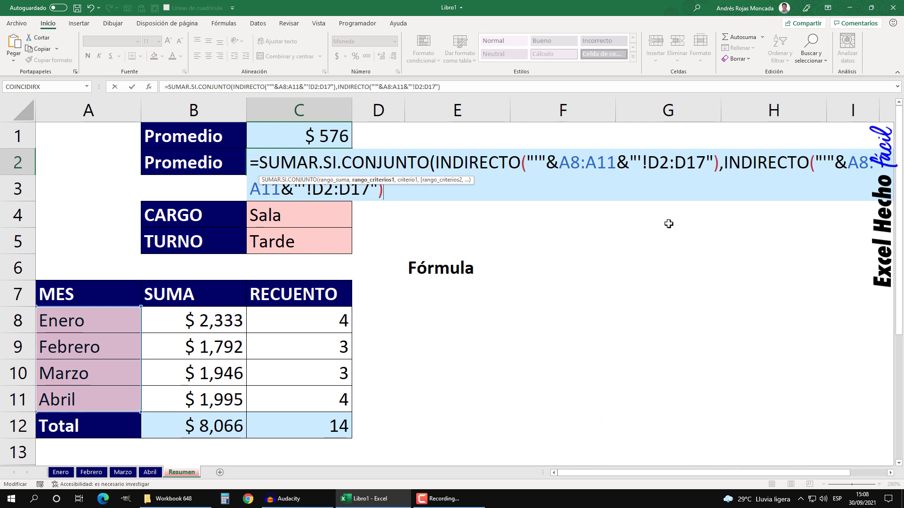
pyautogui.click(467, 180)
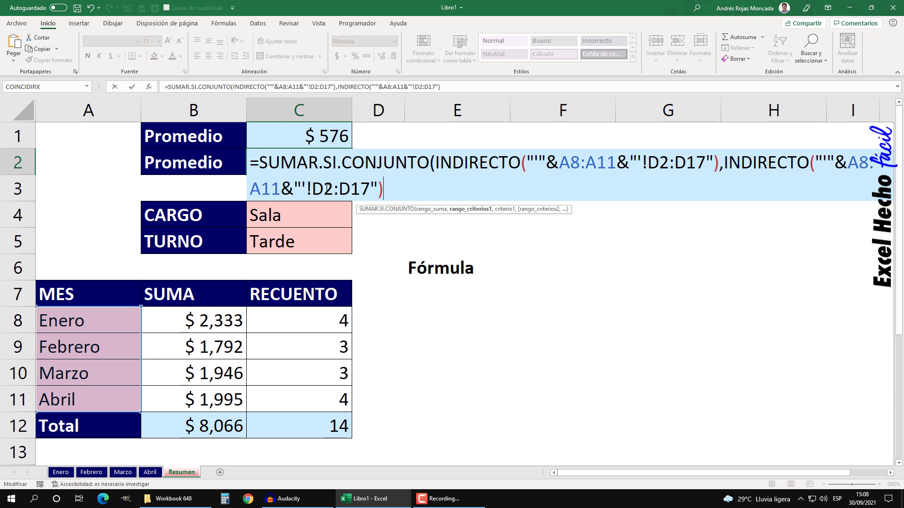
# Change the first criteria range in C2 to b2:b17 and add a comma after its INDIRECTO function
pyautogui.click(317, 188)
pyautogui.write('b')
pyautogui.moveTo(337, 189); pyautogui.dragTo(348, 188)
pyautogui.write('b')
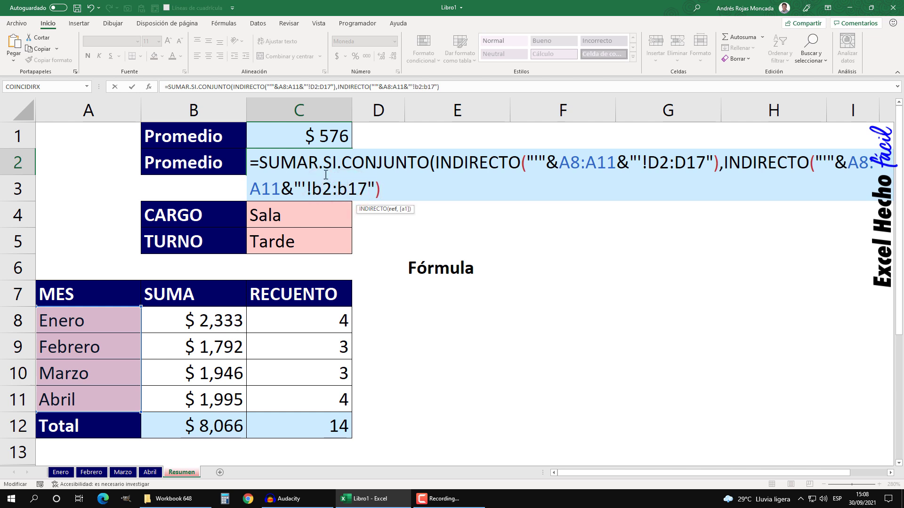
pyautogui.click(386, 189)
pyautogui.write(',')
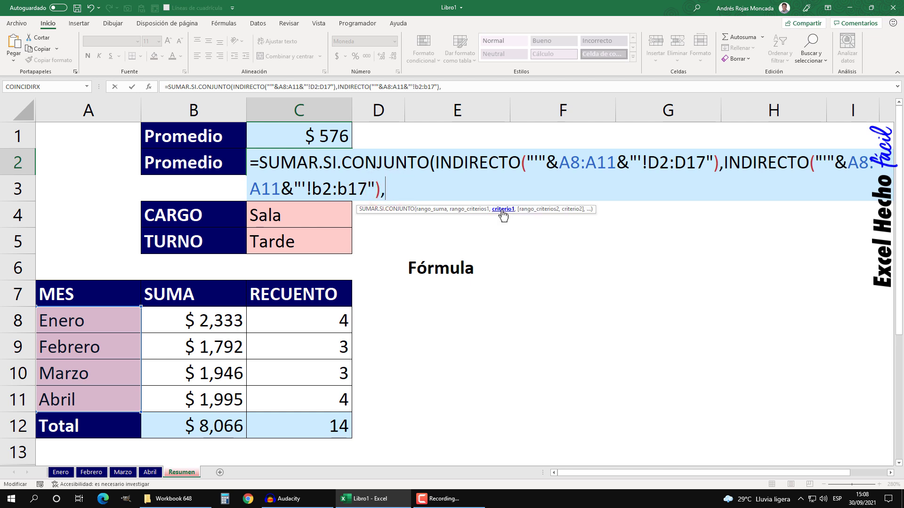
# Enter "*"&C4&"*" as the first criterion in C2, followed by a comma
pyautogui.write('"* ')
pyautogui.write('&')
pyautogui.click(299, 210)
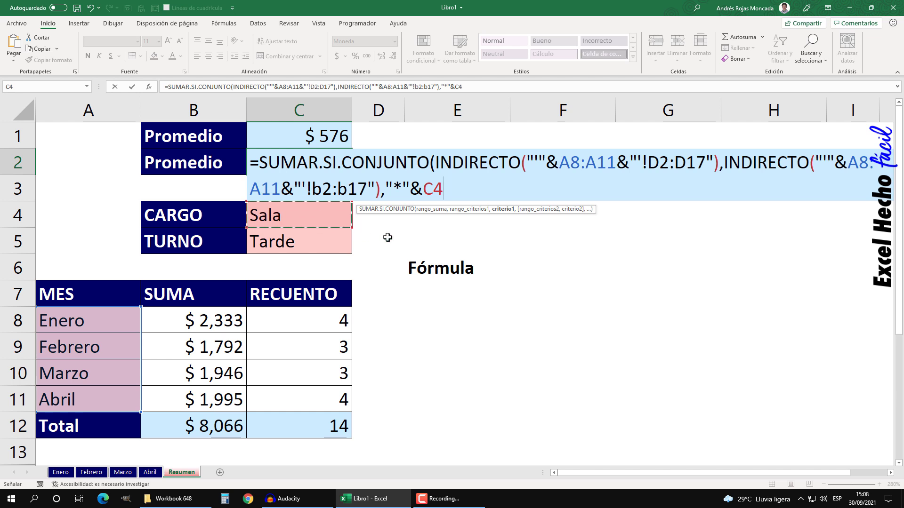
pyautogui.write('&"*"')
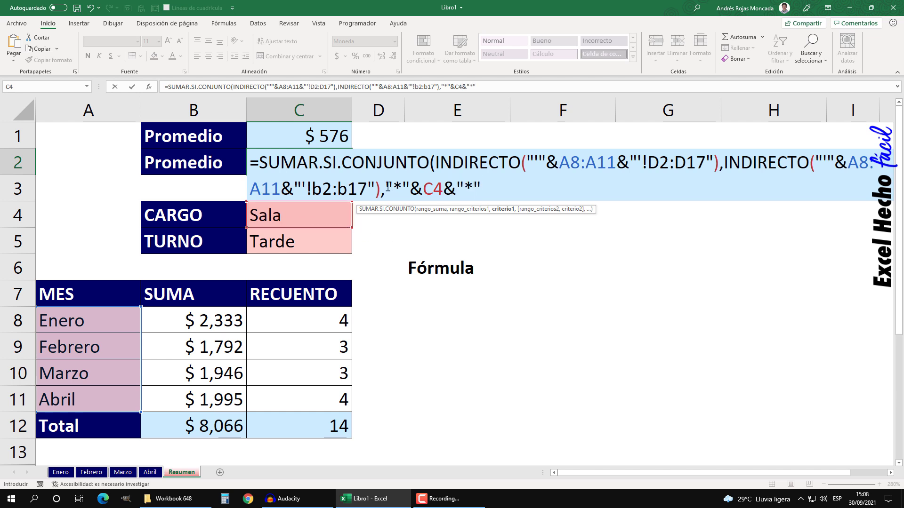
pyautogui.moveTo(388, 188); pyautogui.dragTo(530, 187)
pyautogui.click(504, 189)
pyautogui.write(',')
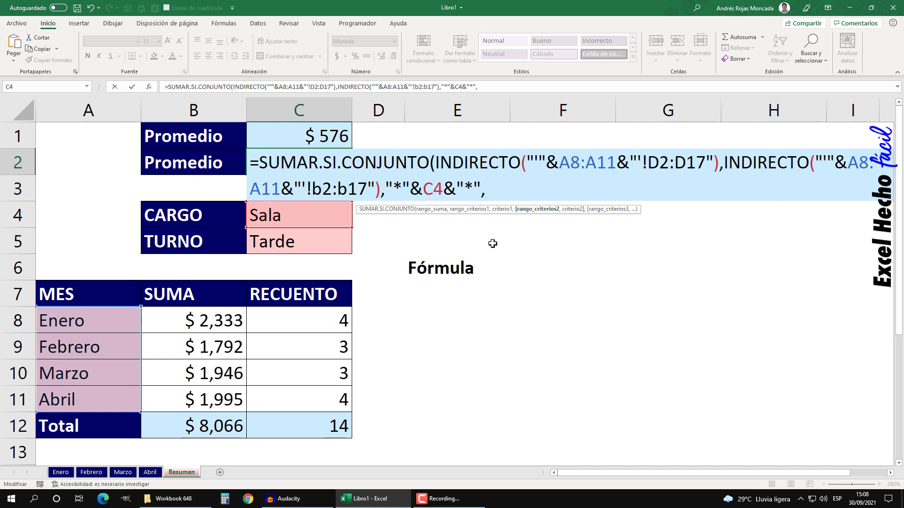
# Paste the INDIRECTO reference as the second criteria range in C2, change its range to c2:c17, and add a comma
pyautogui.hotkey('ctrl', 'v')
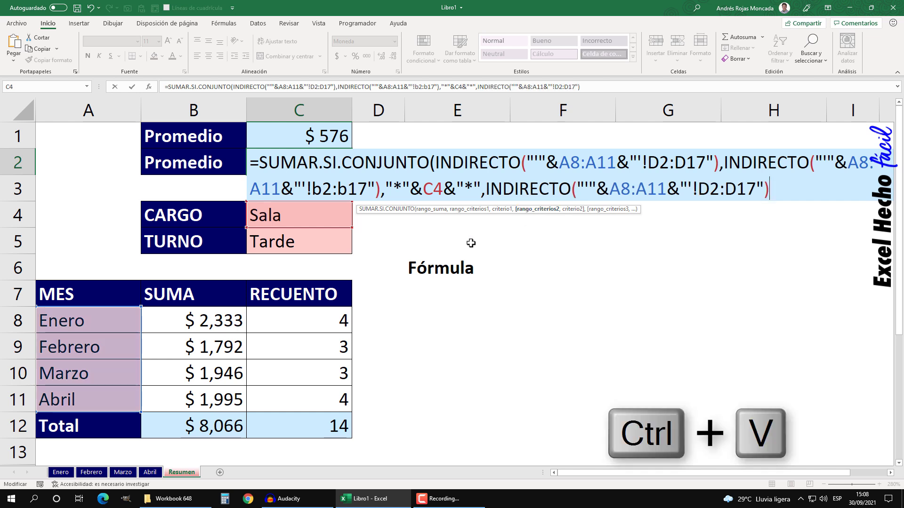
pyautogui.click(708, 189)
pyautogui.press('BackSpace')
pyautogui.write('c')
pyautogui.click(736, 188)
pyautogui.press('BackSpace')
pyautogui.write('c')
pyautogui.click(770, 185)
pyautogui.write(',')
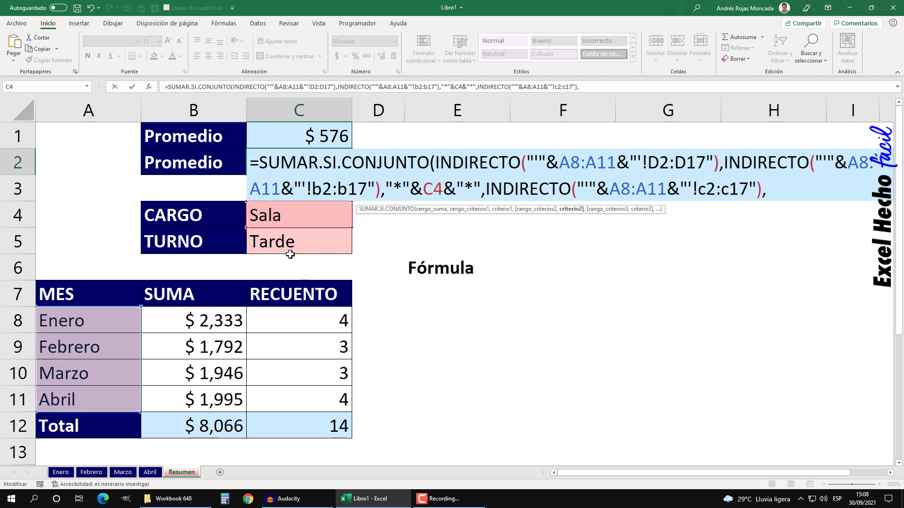
# Complete SUMAR.SI.CONJUNTO with C5 as the second criterion, evaluate it to inspect the array, and restore the formula
pyautogui.click(289, 243)
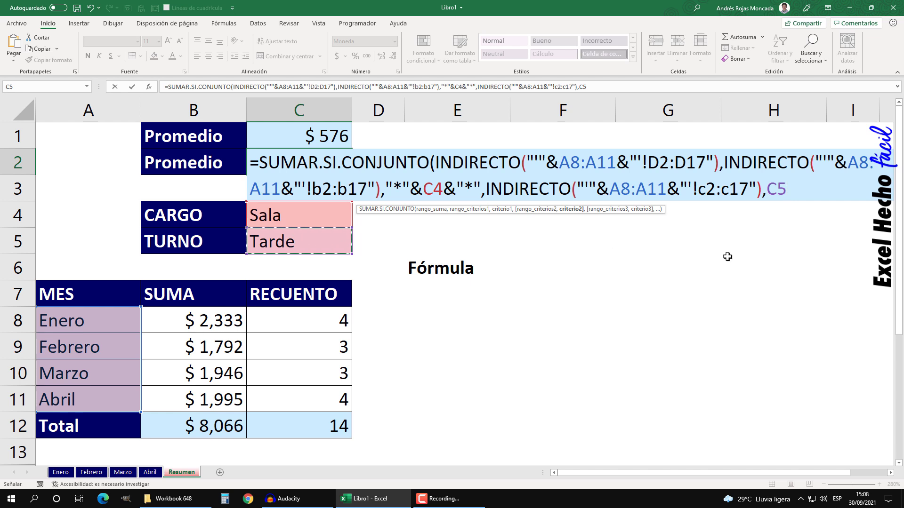
pyautogui.write(')')
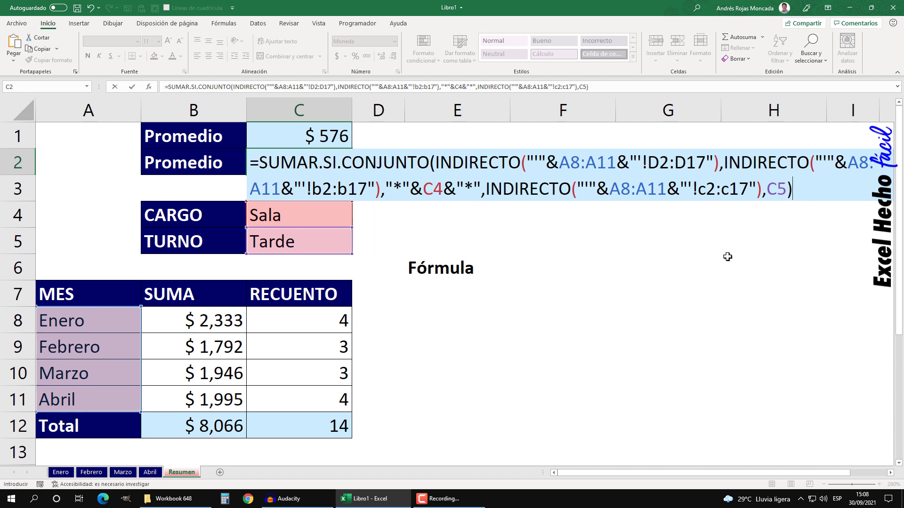
pyautogui.press('F9')
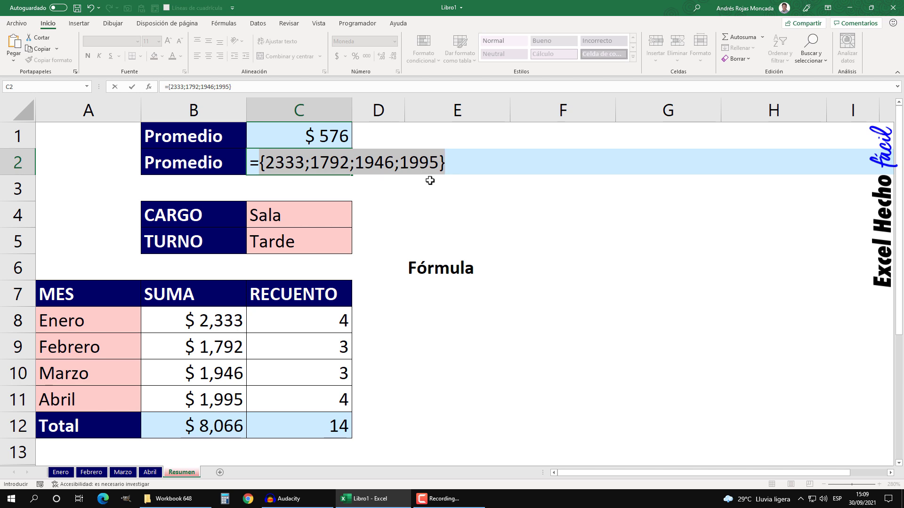
pyautogui.hotkey('ctrl', 'z')
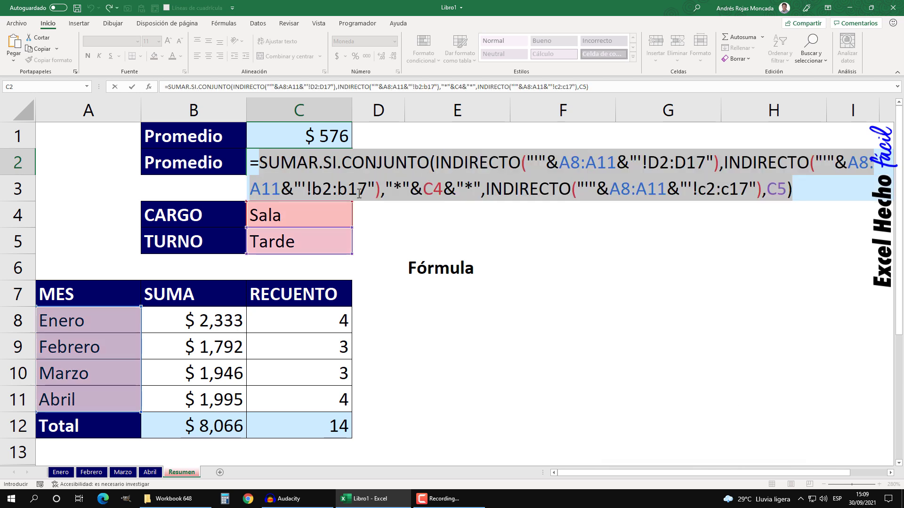
# Wrap the SUMAR.SI.CONJUNTO function in C2 in SUMAPRODUCTO, evaluate the total, and restore the formula
pyautogui.click(258, 160)
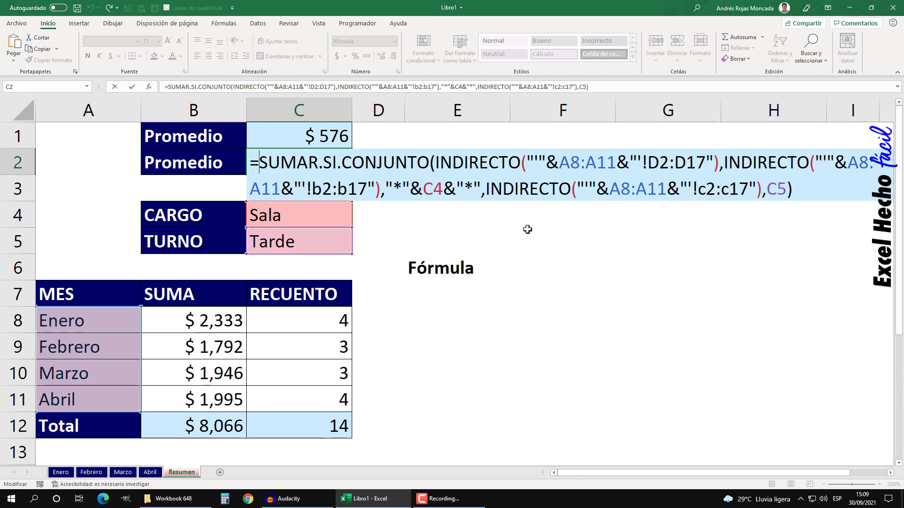
pyautogui.write('sum')
pyautogui.press('Down')
pyautogui.press('Down')
pyautogui.press('Down')
pyautogui.press('Tab')
pyautogui.click(324, 215)
pyautogui.write(')')
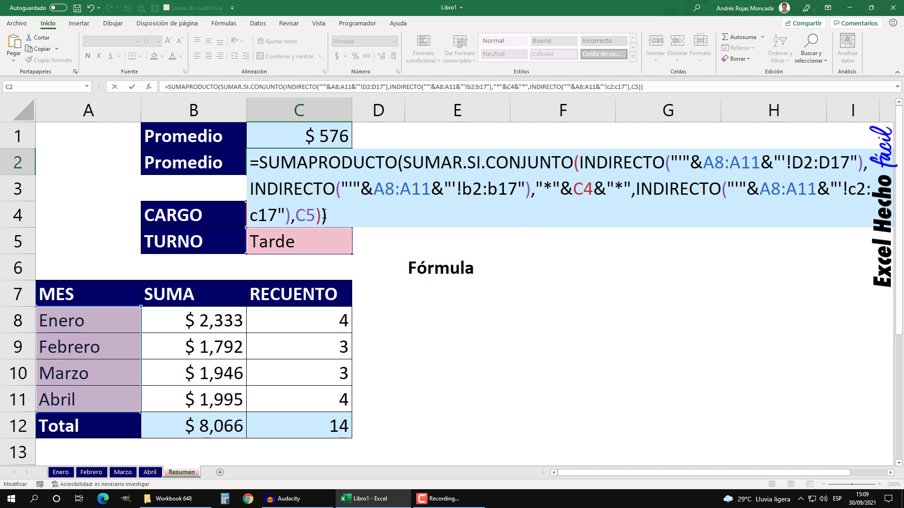
pyautogui.press('F9')
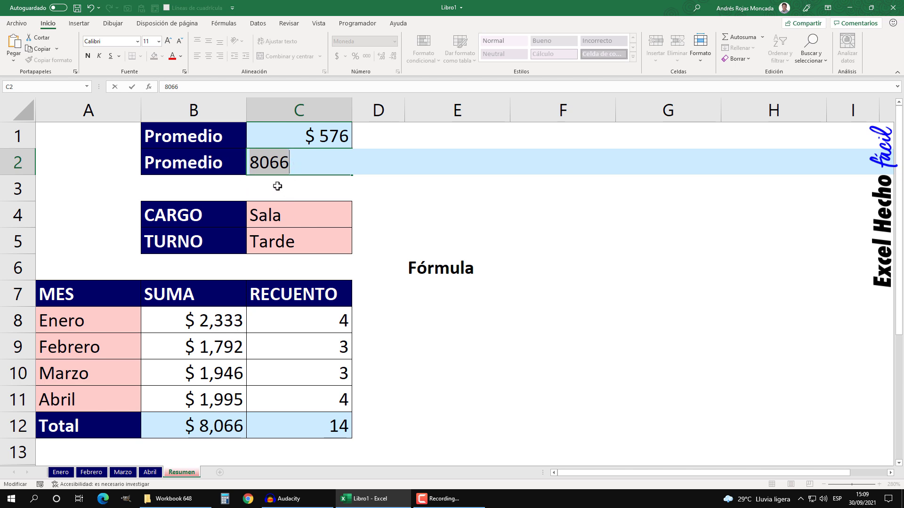
pyautogui.hotkey('ctrl', 'z')
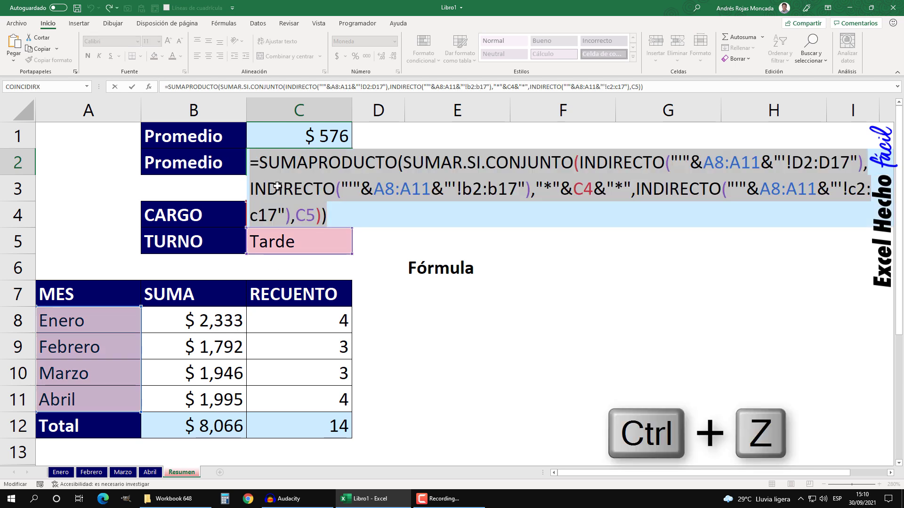
# Append a division sign and a copy of the whole SUMAPRODUCTO expression to C2, without the duplicated equals sign
pyautogui.hotkey('ctrl', 'c')
pyautogui.click(333, 215)
pyautogui.write('/')
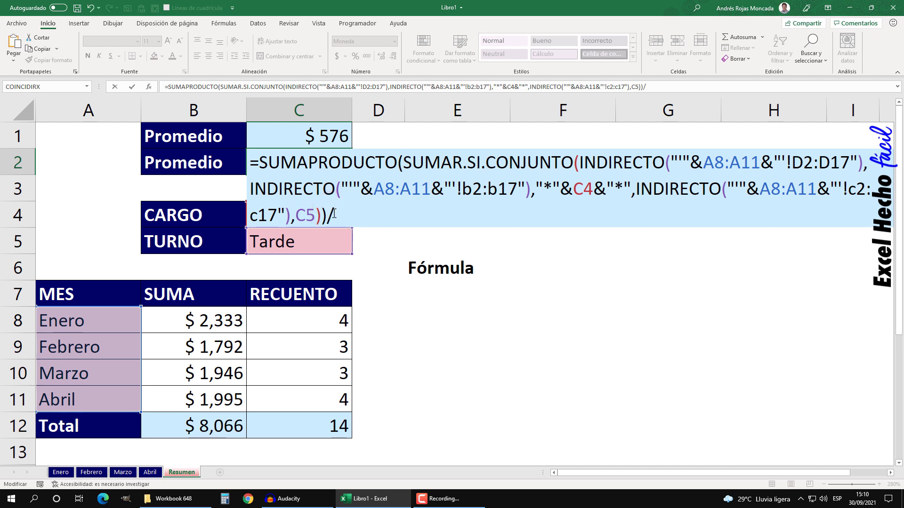
pyautogui.hotkey('ctrl', 'v')
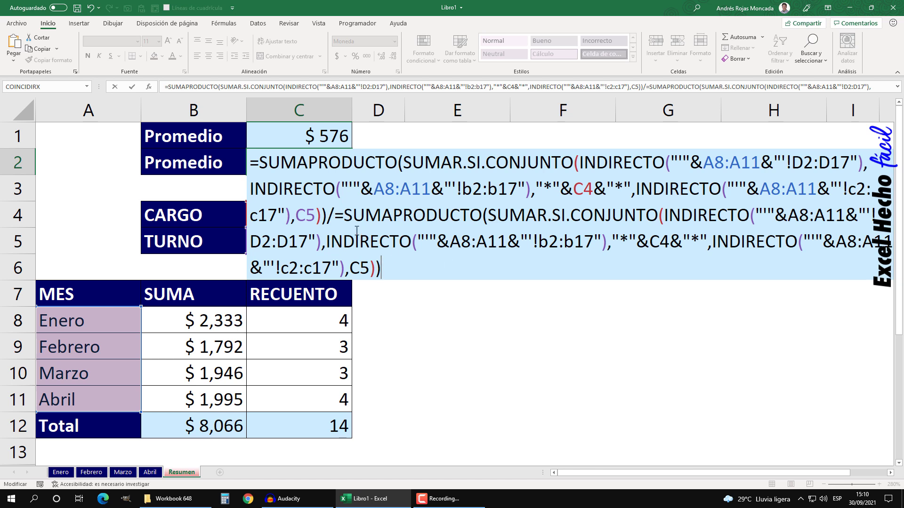
pyautogui.click(346, 215)
pyautogui.press('BackSpace')
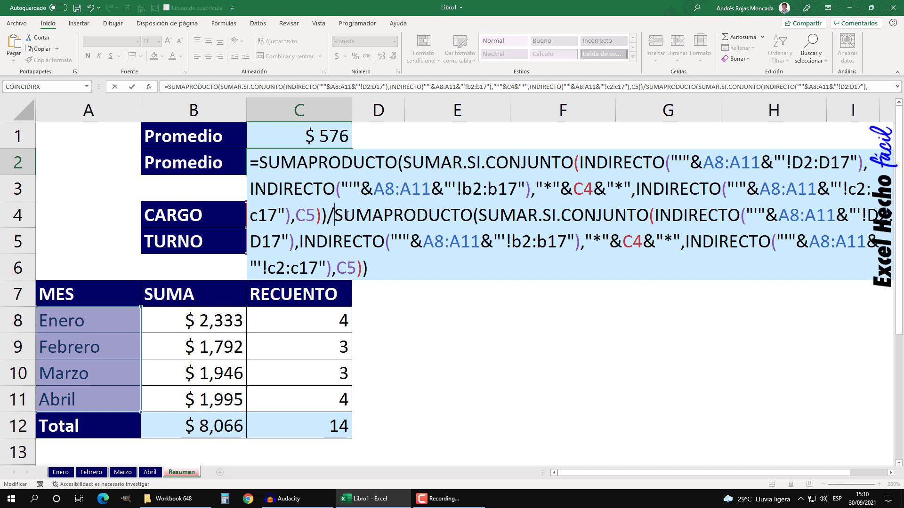
# Change SUMAR to contar in the divisor of the C2 formula so that it uses contar.SI.CONJUNTO
pyautogui.moveTo(478, 216); pyautogui.dragTo(650, 215)
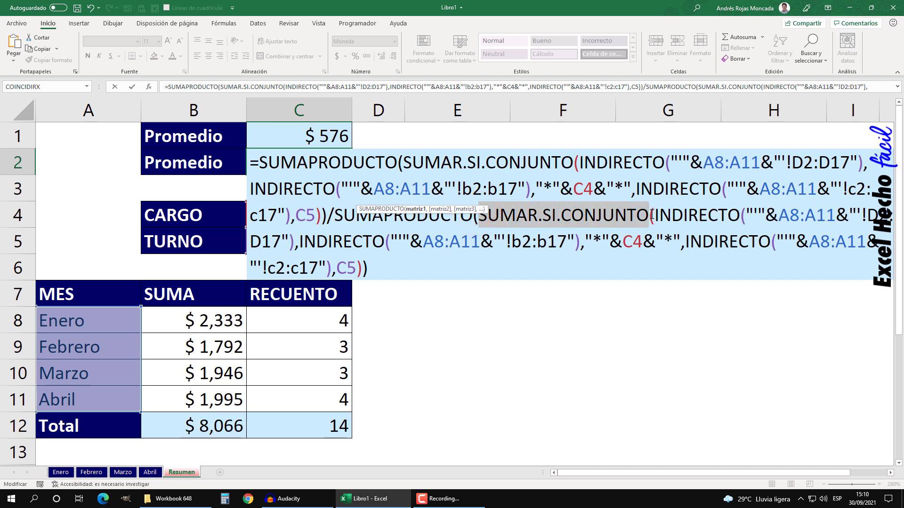
pyautogui.click(482, 220)
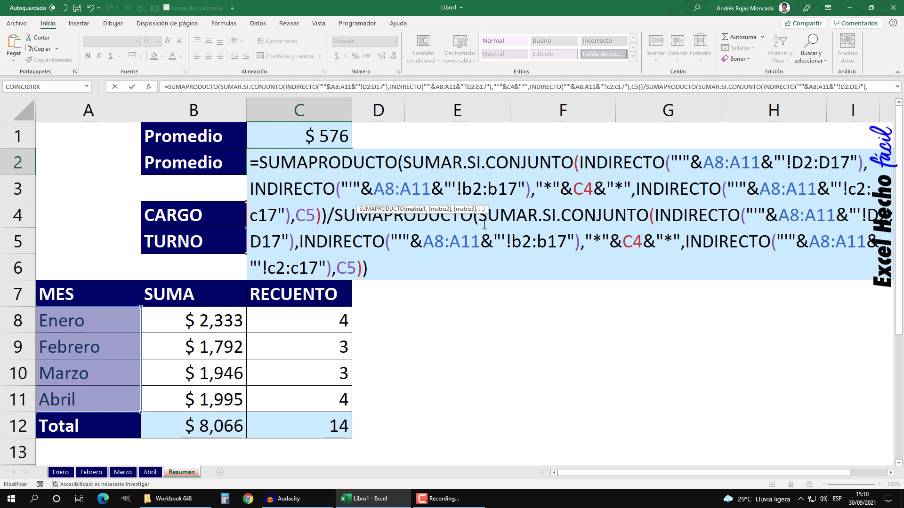
pyautogui.moveTo(535, 216); pyautogui.dragTo(482, 216)
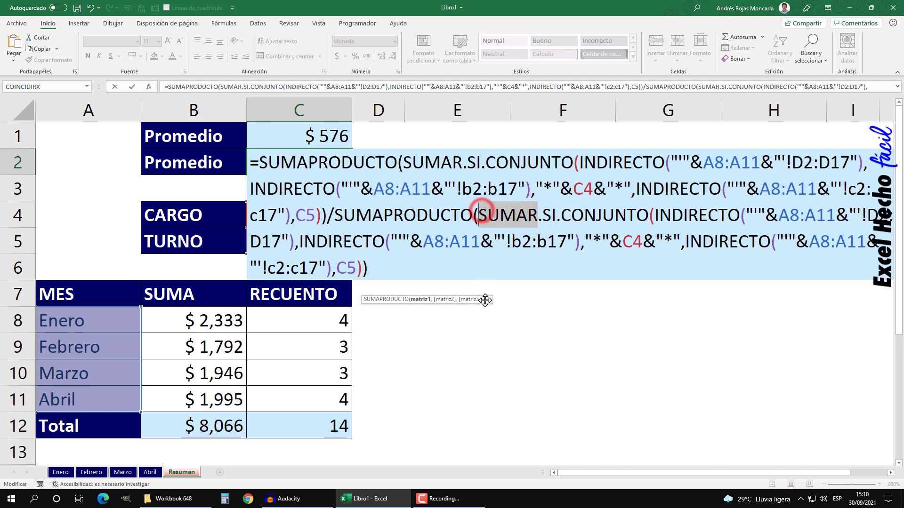
pyautogui.write('contar')
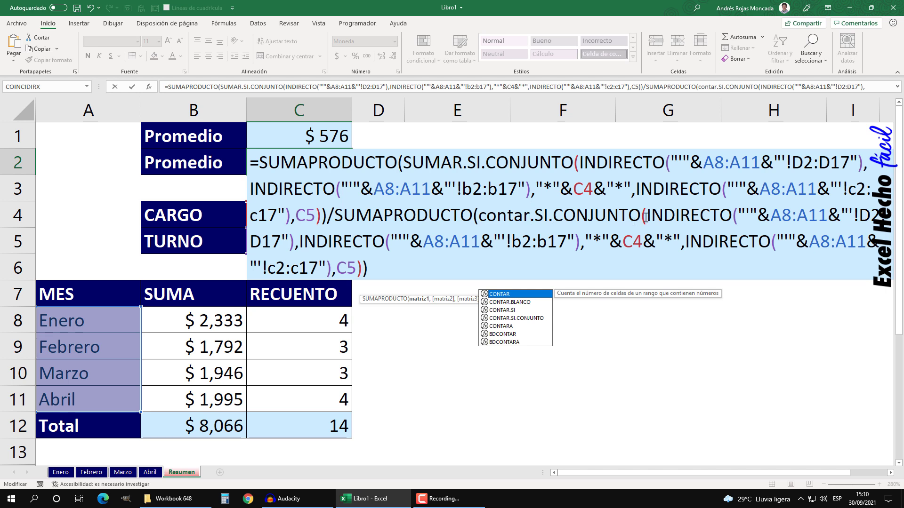
pyautogui.click(644, 217)
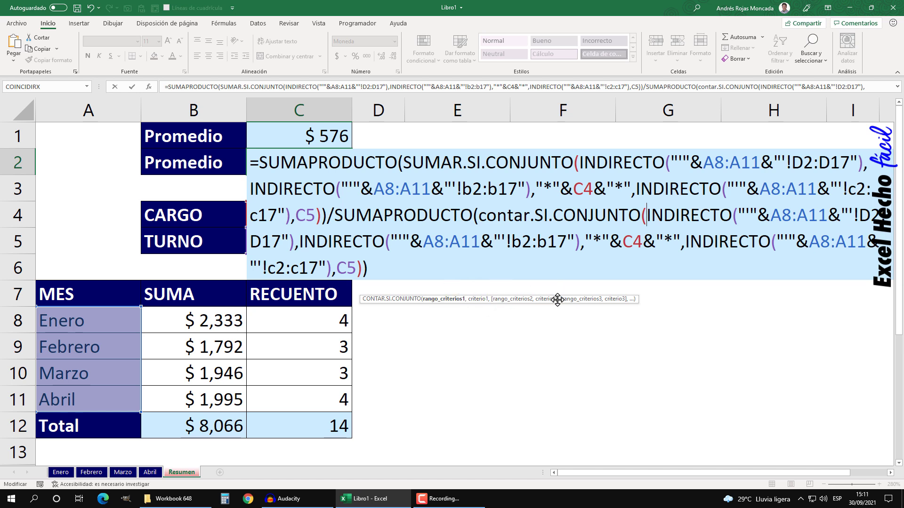
# Remove the first argument, the INDIRECTO reference to D2:D17, from contar.SI.CONJUNTO in the C2 divisor and commit the formula
pyautogui.click(583, 163)
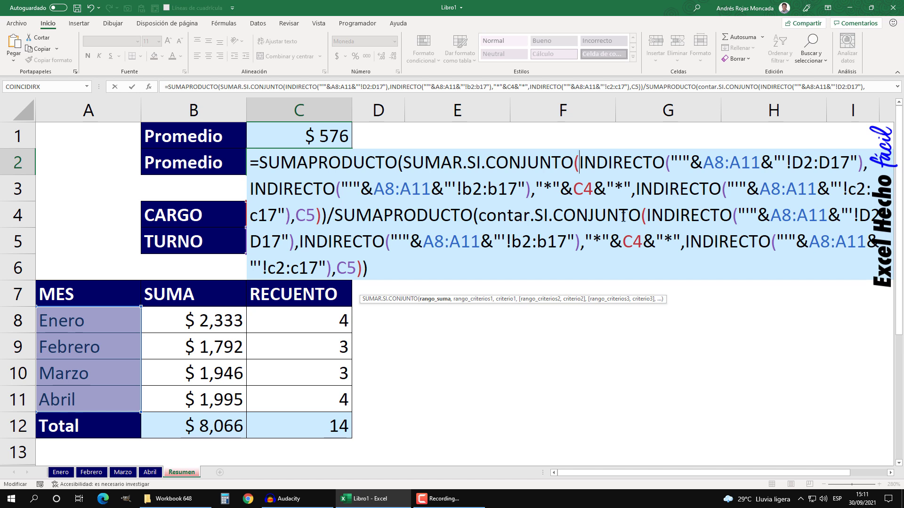
pyautogui.click(643, 216)
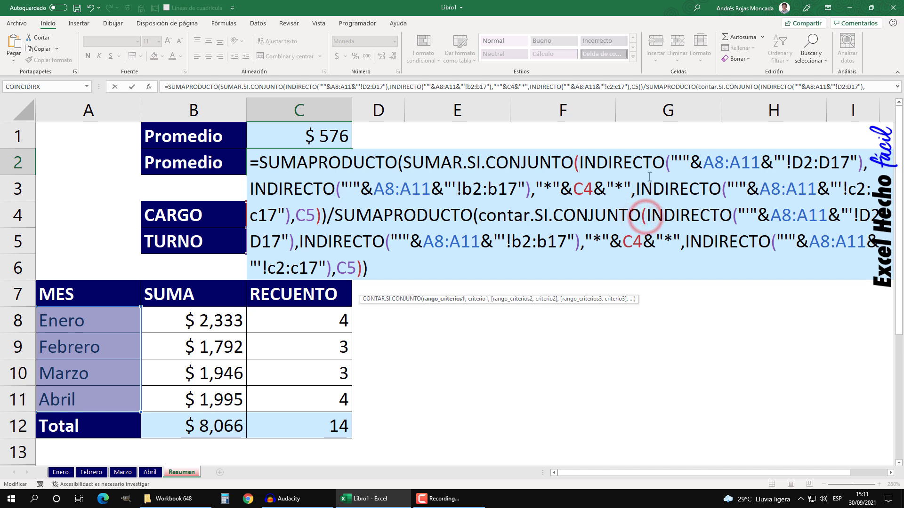
pyautogui.click(434, 298)
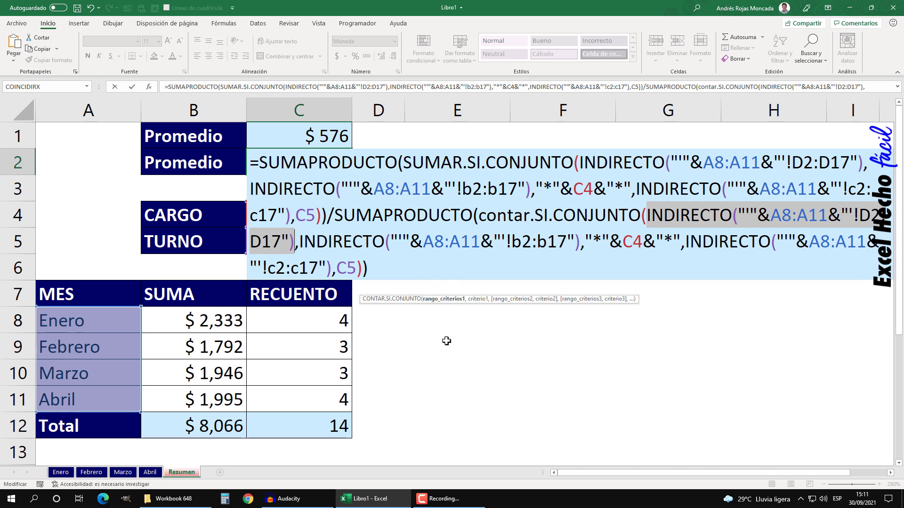
pyautogui.press('Delete')
pyautogui.press('Delete')
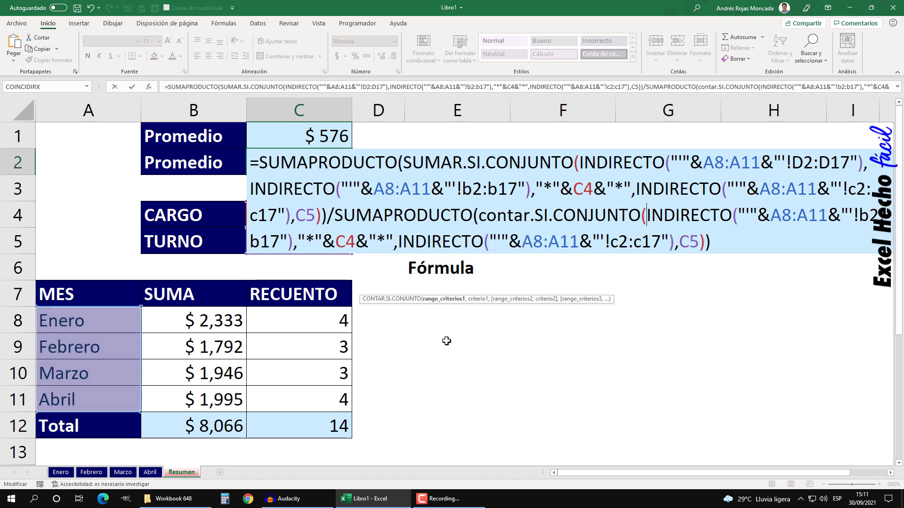
pyautogui.click(710, 243)
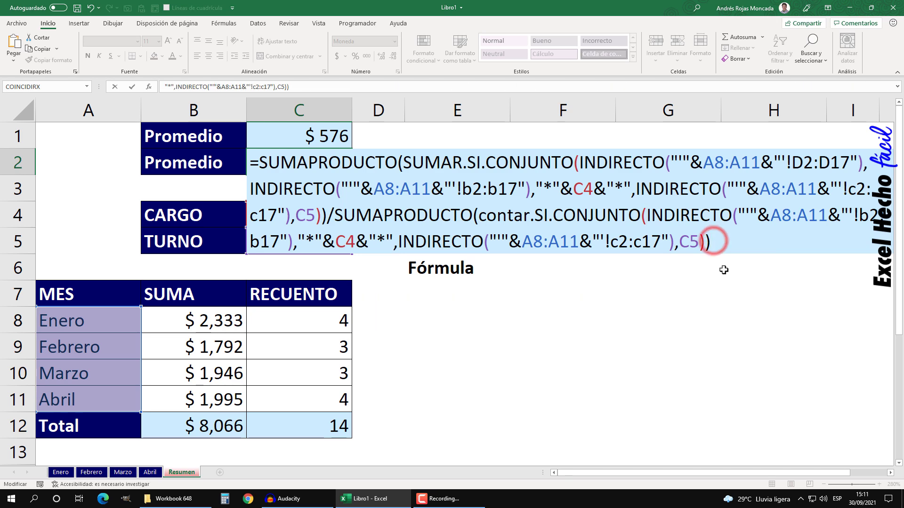
pyautogui.press('Return')
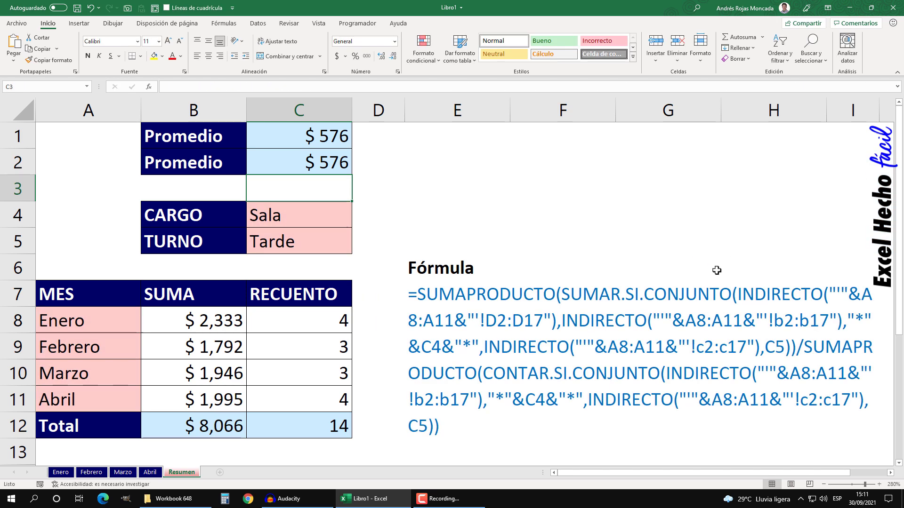
pyautogui.click(329, 166)
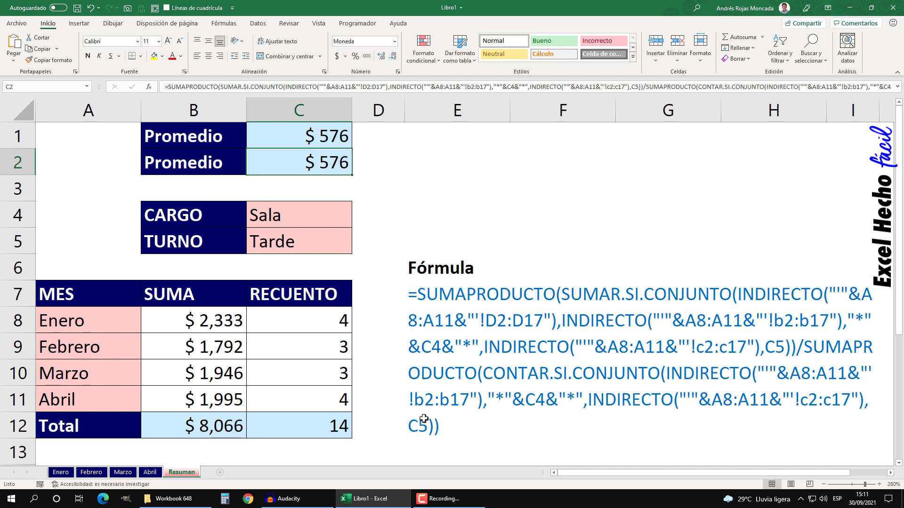
# Examine the SUMAR.SI.CONJUNTO formulas for Enero, Febrero, Marzo and Abril in the SUMA column, cells B8 to B11
pyautogui.click(234, 324)
pyautogui.press('F2')
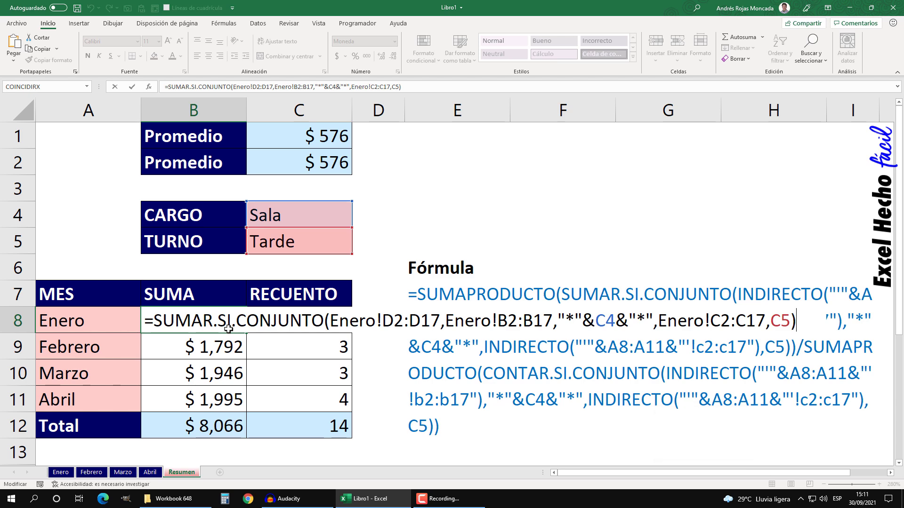
pyautogui.click(220, 343)
pyautogui.press('F2')
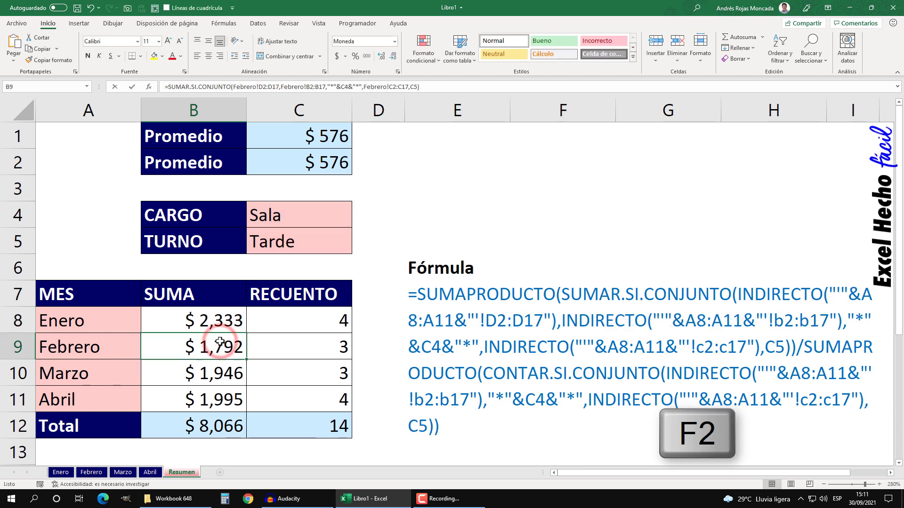
pyautogui.click(214, 372)
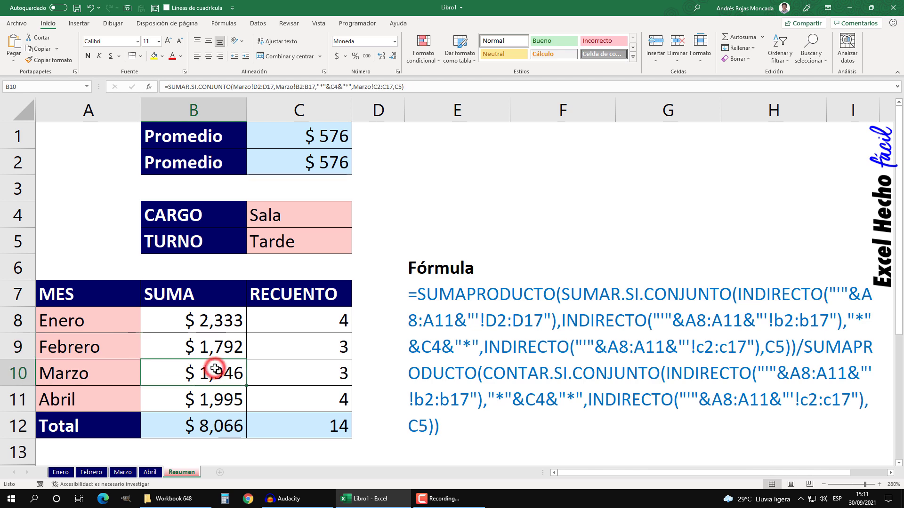
pyautogui.press('F2')
pyautogui.press('Return')
pyautogui.click(211, 398)
pyautogui.press('F2')
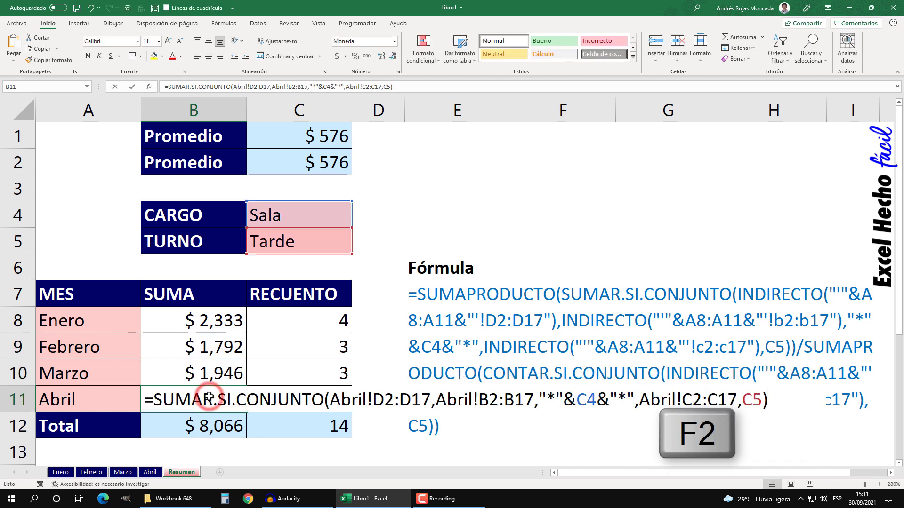
pyautogui.press('Return')
# Examine the CONTAR.SI.CONJUNTO formulas for the four months in the RECUENTO column, cells C8 to C11
pyautogui.click(266, 320)
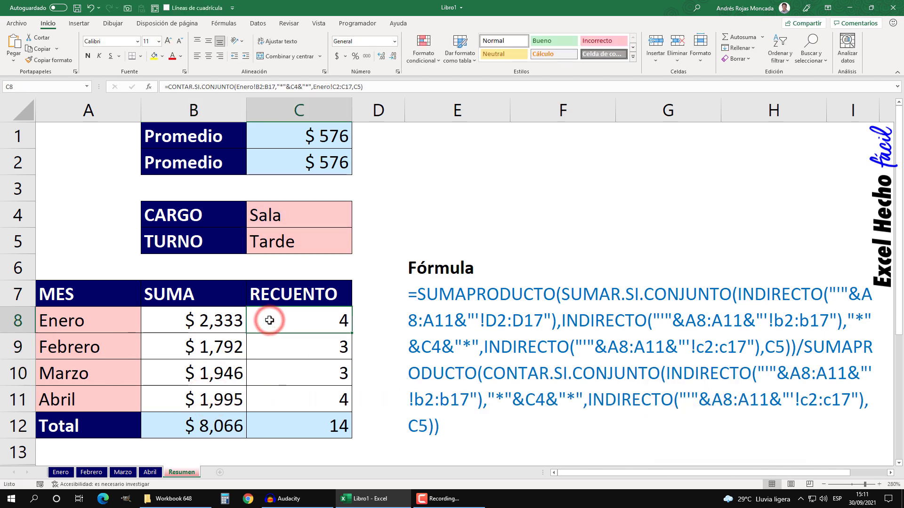
pyautogui.press('F2')
pyautogui.press('Return')
pyautogui.click(271, 348)
pyautogui.press('F2')
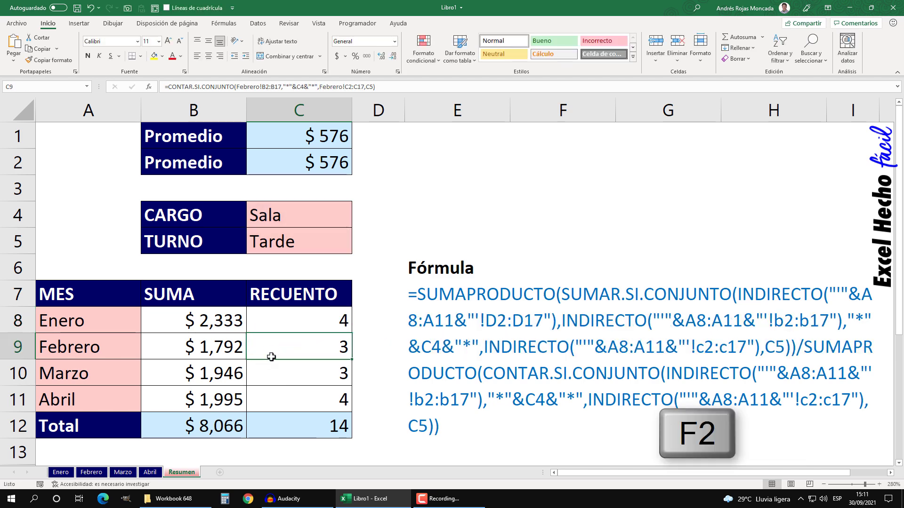
pyautogui.press('Return')
pyautogui.click(272, 371)
pyautogui.press('F2')
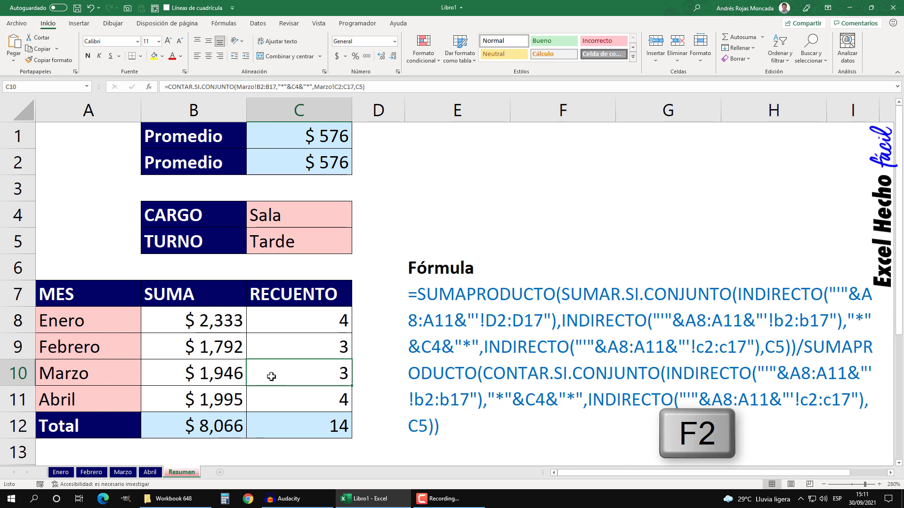
pyautogui.press('Return')
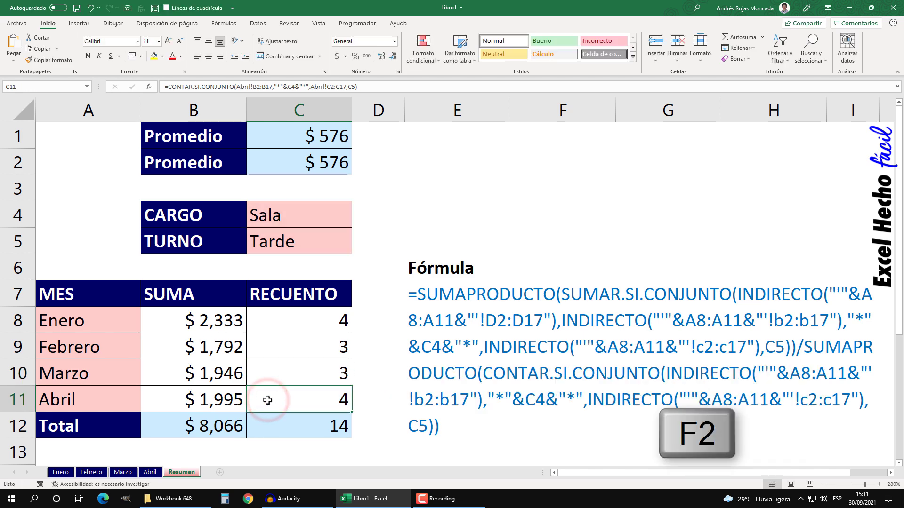
# Compare the total formulas in B12 and C12 with the two Promedio formulas in C1 and C2, leaving them unedited
pyautogui.click(210, 430)
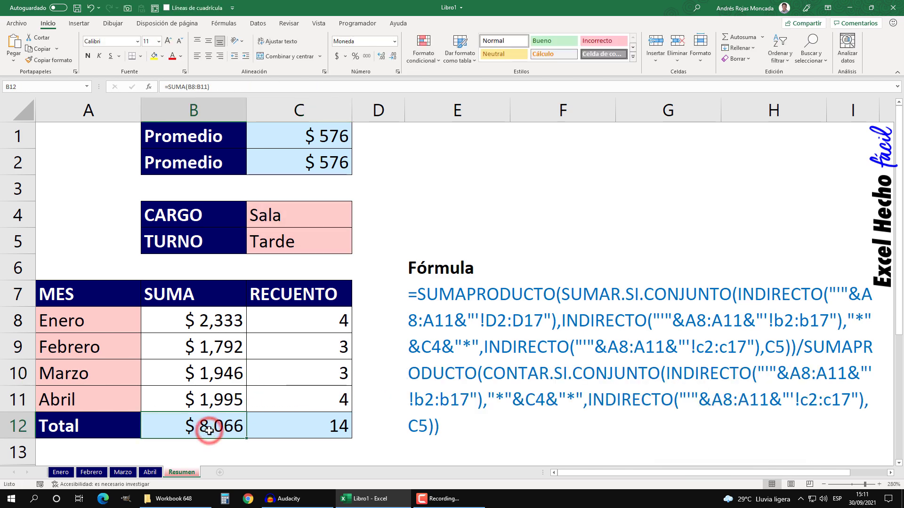
pyautogui.click(307, 431)
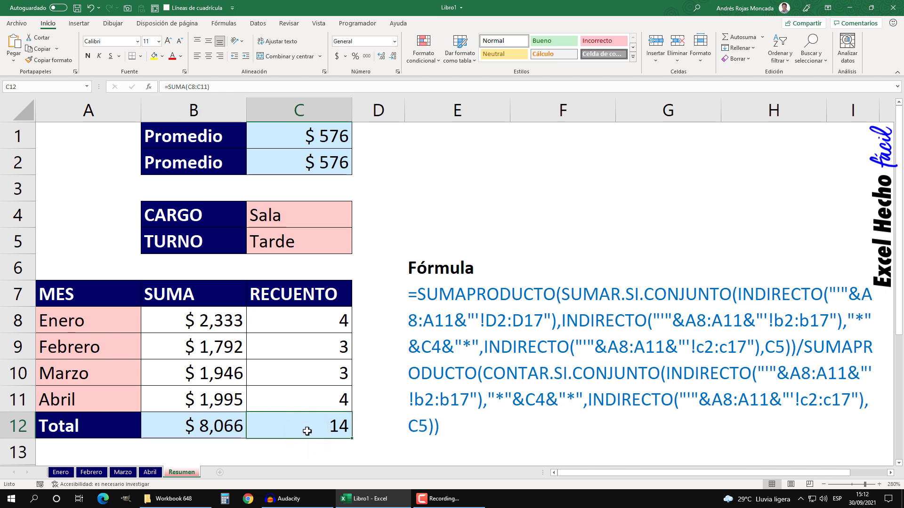
pyautogui.click(309, 142)
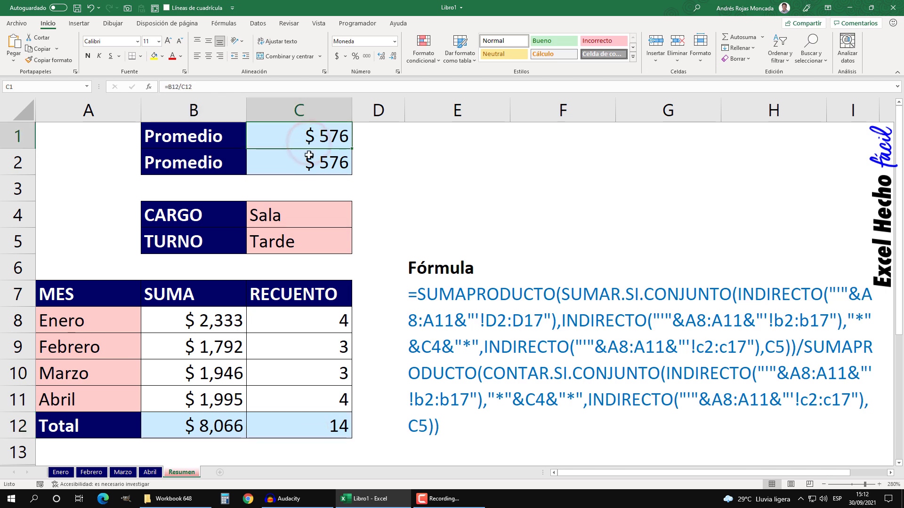
pyautogui.click(309, 160)
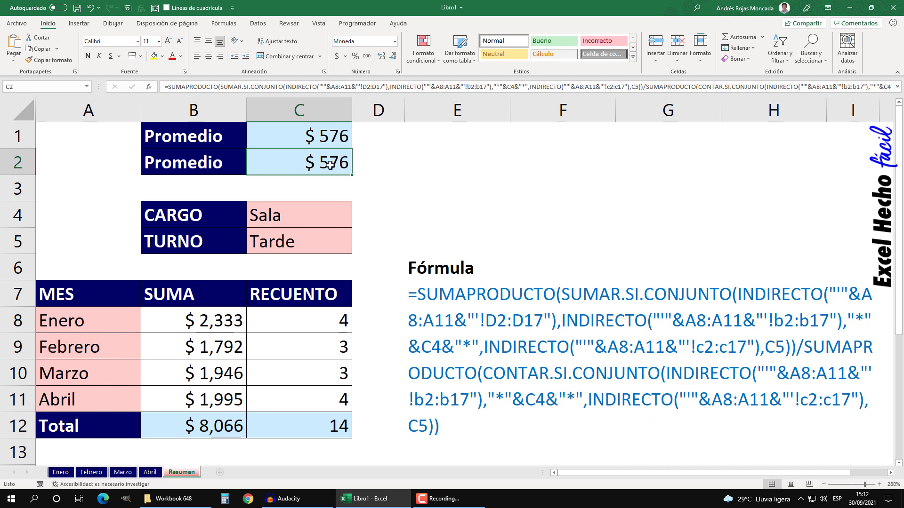
pyautogui.press('F2')
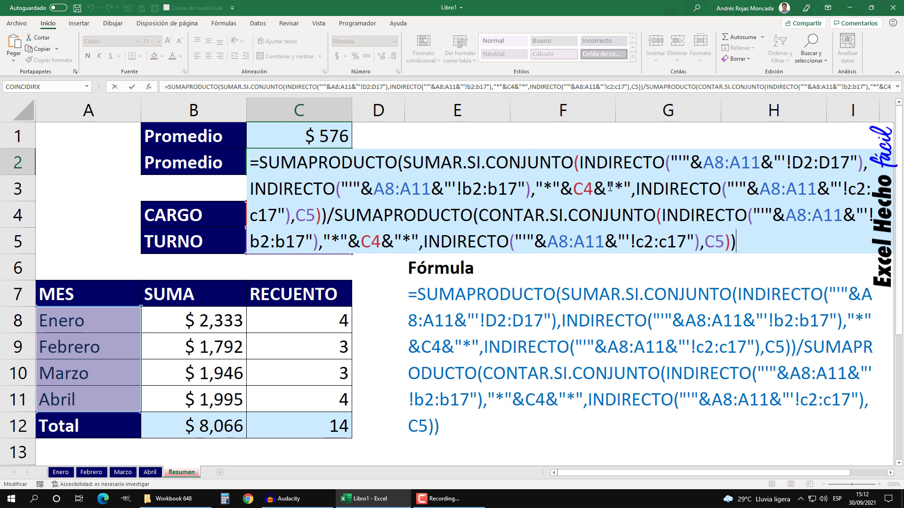
pyautogui.click(580, 161)
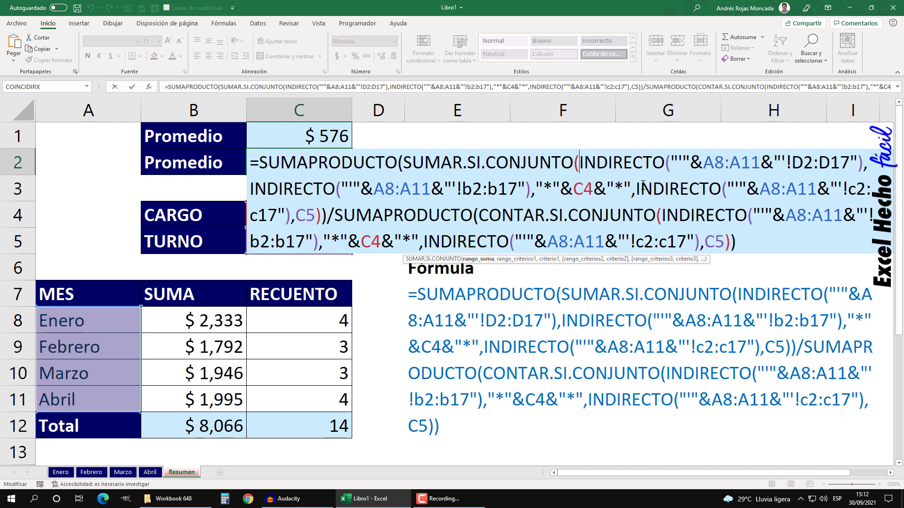
pyautogui.press('Escape')
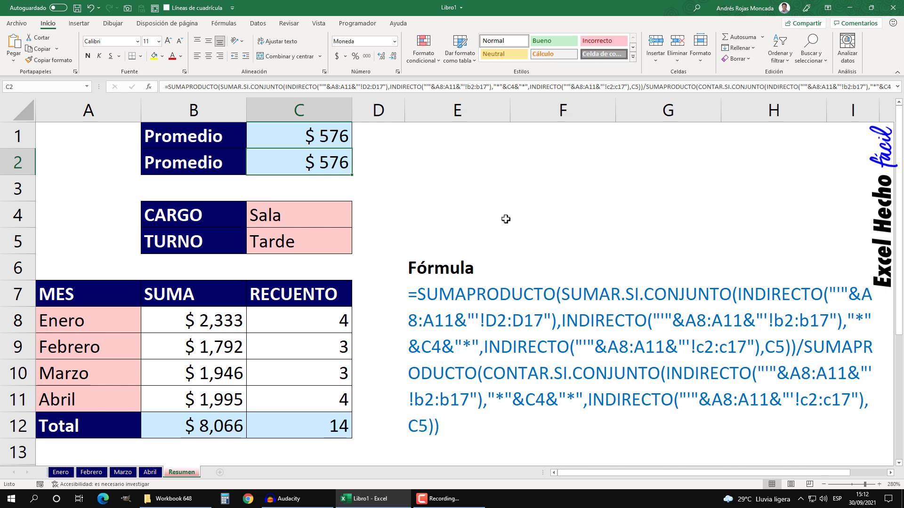
pyautogui.click(451, 132)
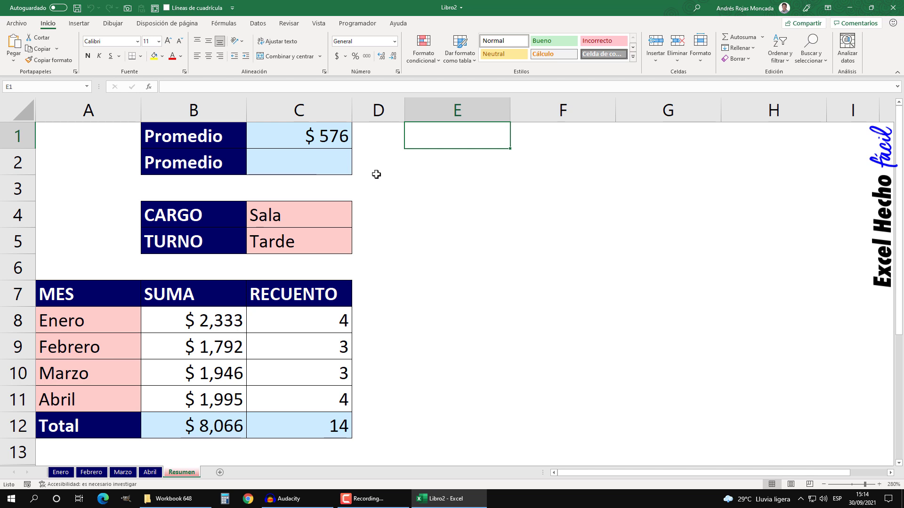
pyautogui.click(323, 166)
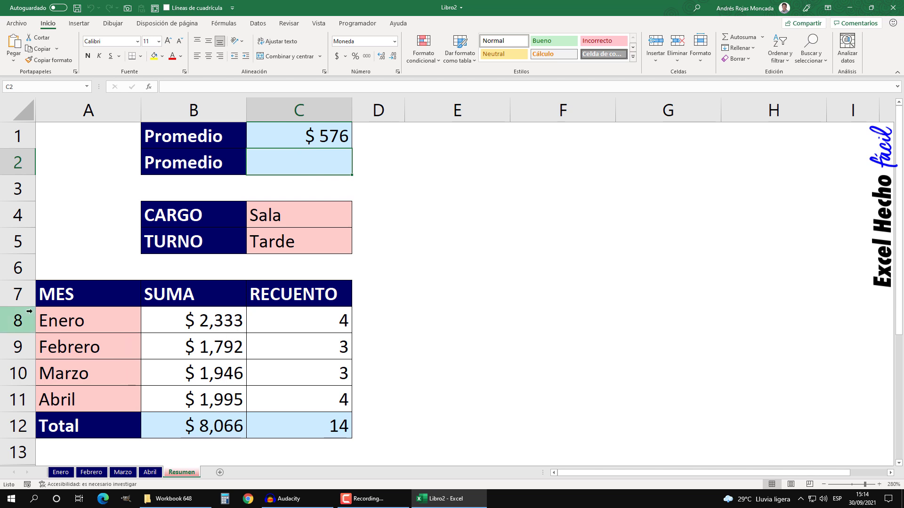
pyautogui.moveTo(89, 325); pyautogui.dragTo(88, 399)
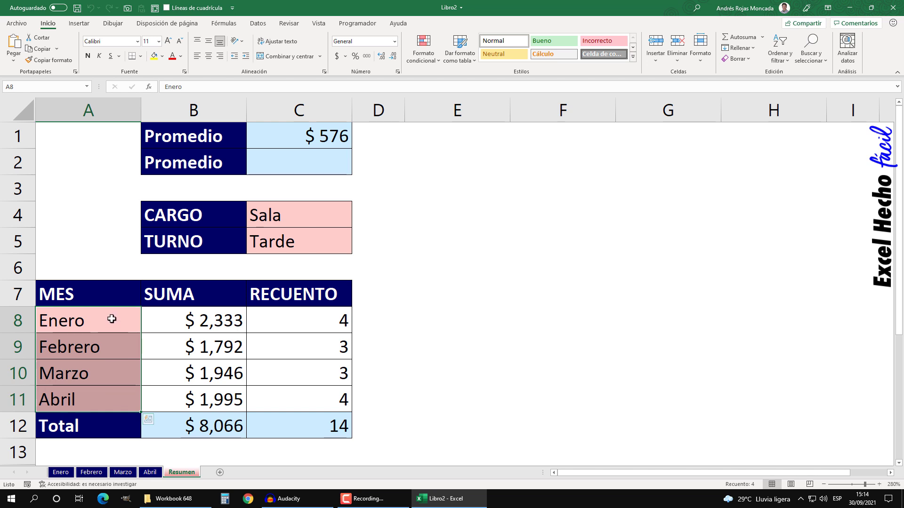
# Start a formula with the ELEGIR function in the second Promedio cell, C2
pyautogui.click(272, 162)
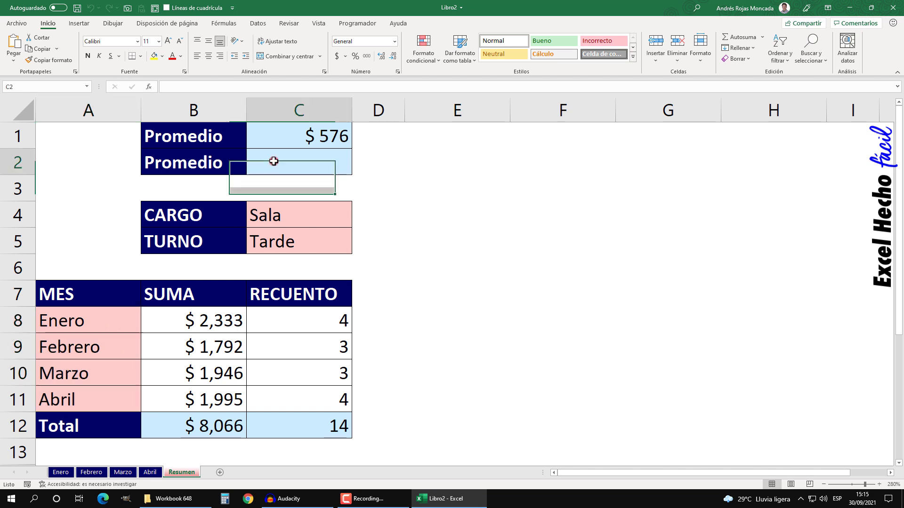
pyautogui.write('=')
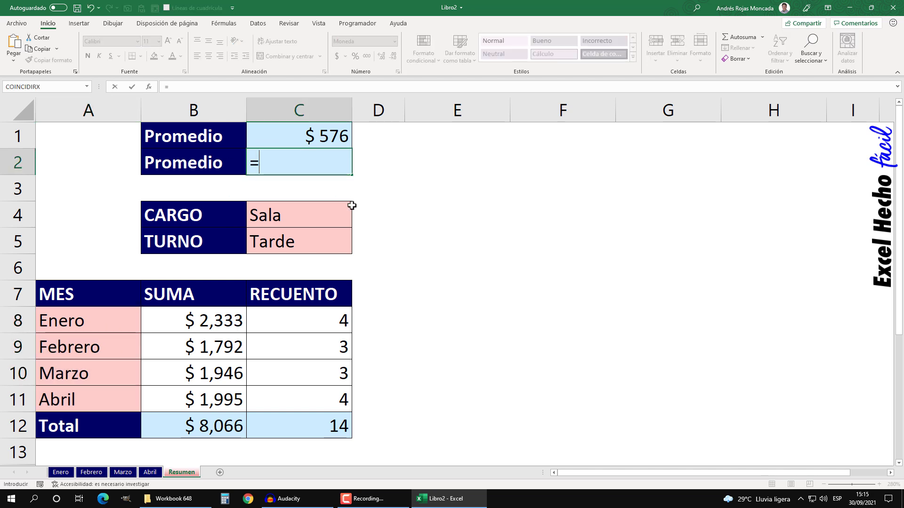
pyautogui.write('ele')
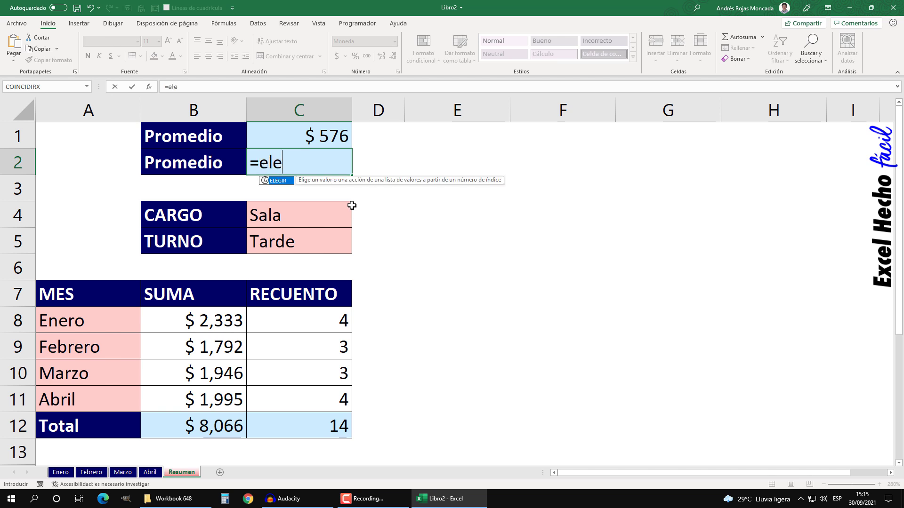
pyautogui.press('Tab')
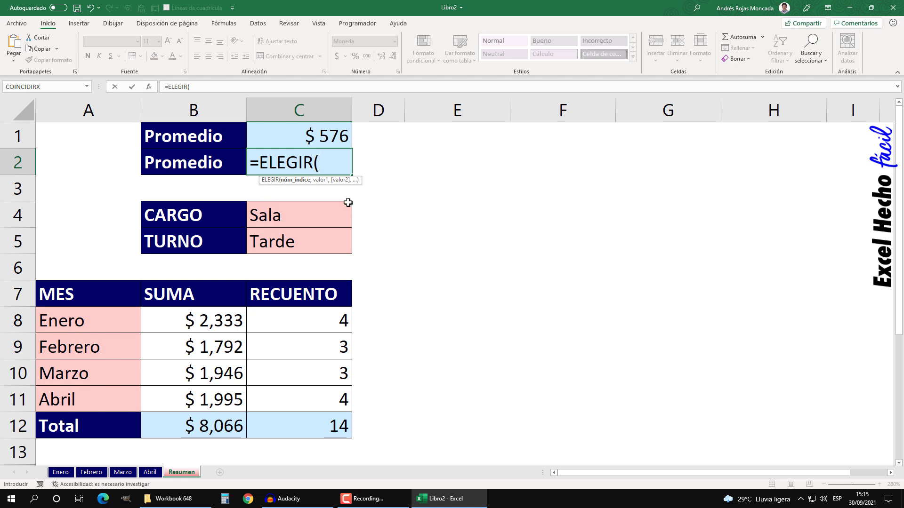
# Give ELEGIR the sample values 5, 10, 15 and 20, leaving its núm_índice argument empty
pyautogui.write(',')
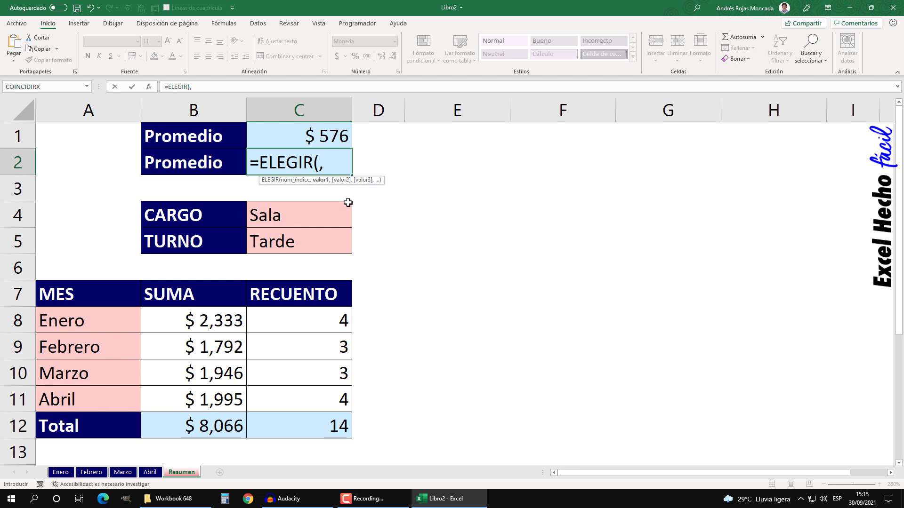
pyautogui.write('5,')
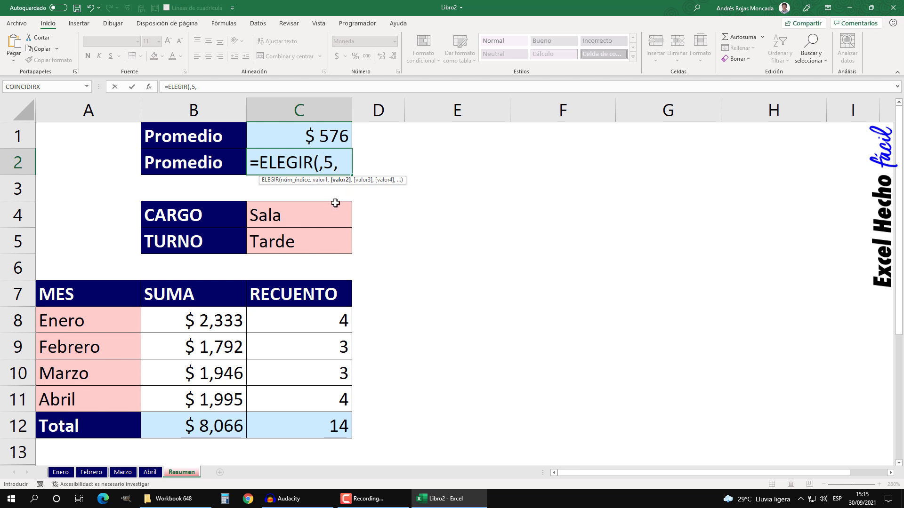
pyautogui.write('10')
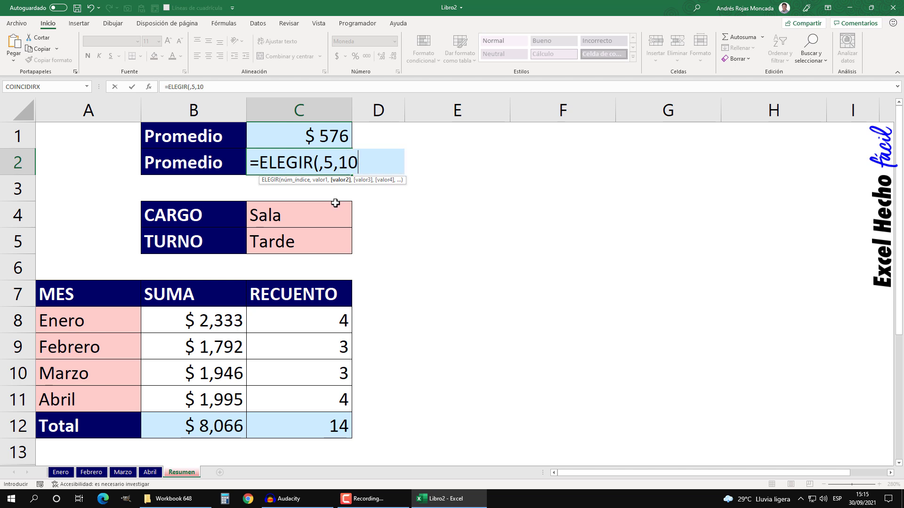
pyautogui.write(',')
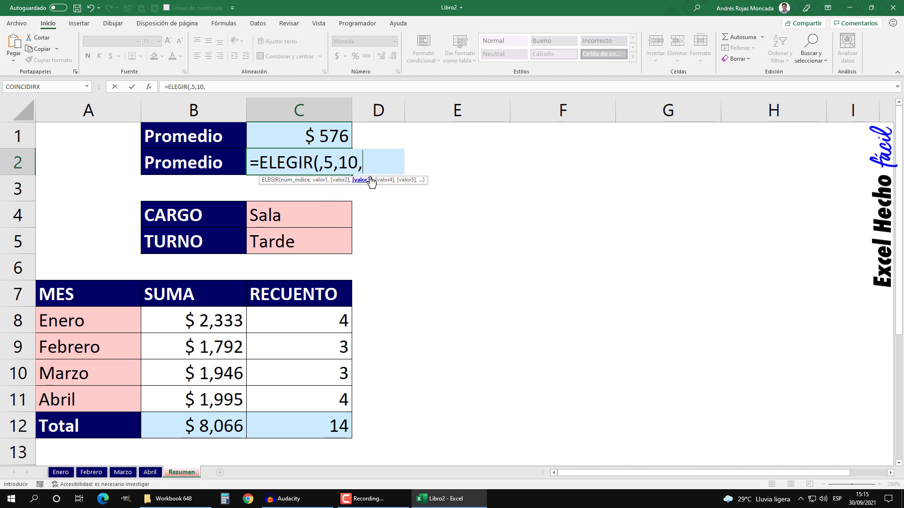
pyautogui.write('15,20)')
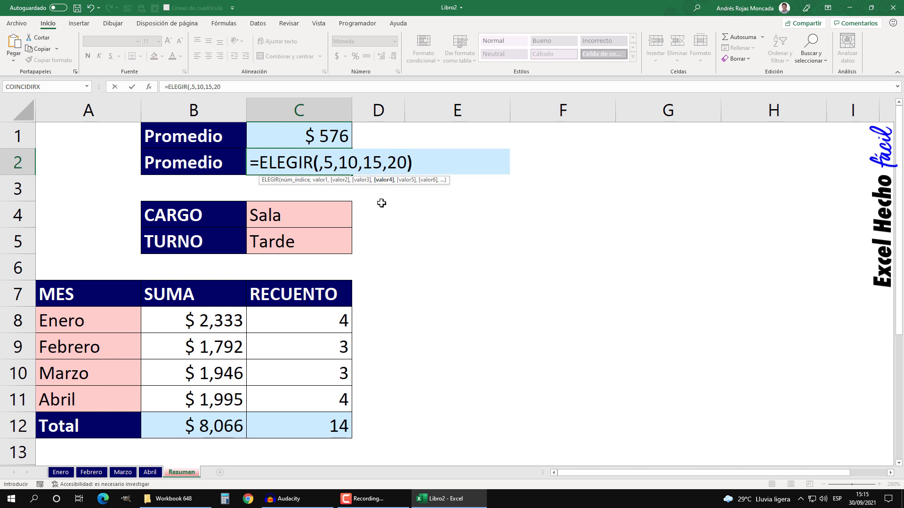
# Set ELEGIR's núm_índice to 3, check its value arguments and evaluate the formula in place
pyautogui.click(318, 164)
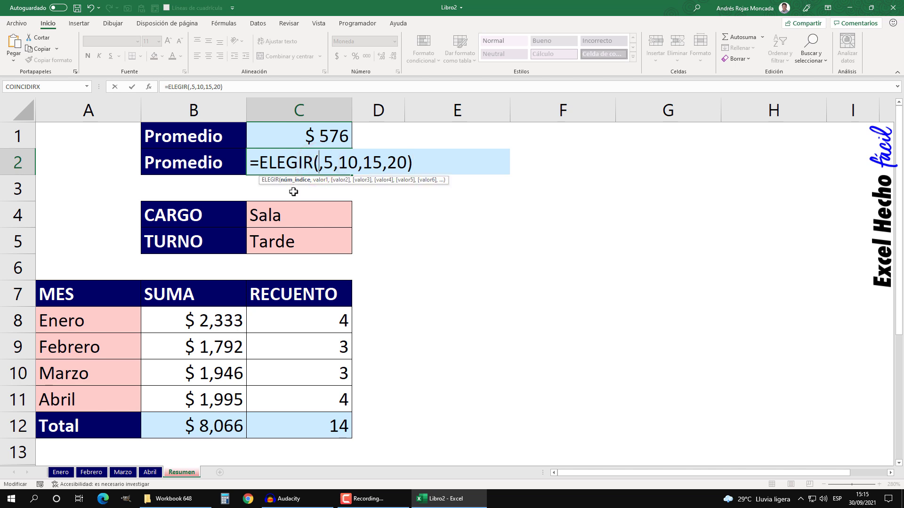
pyautogui.write('3')
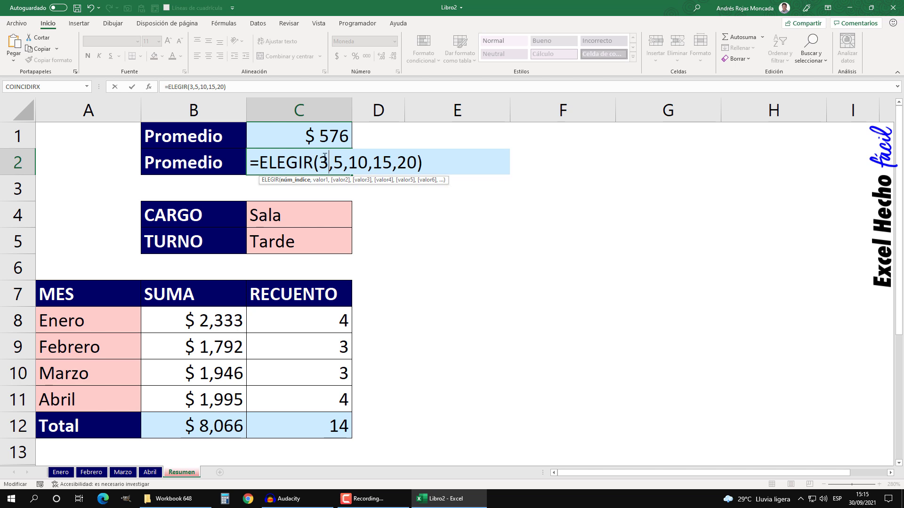
pyautogui.click(357, 163)
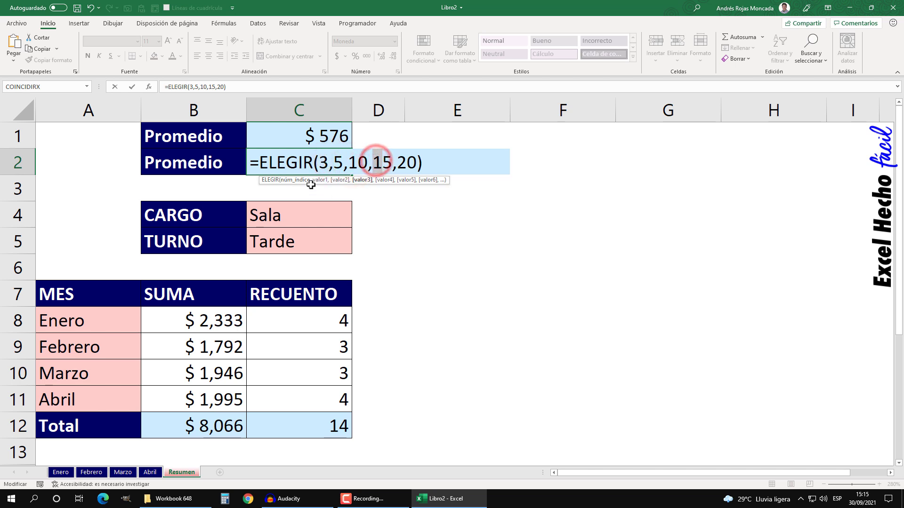
pyautogui.click(318, 181)
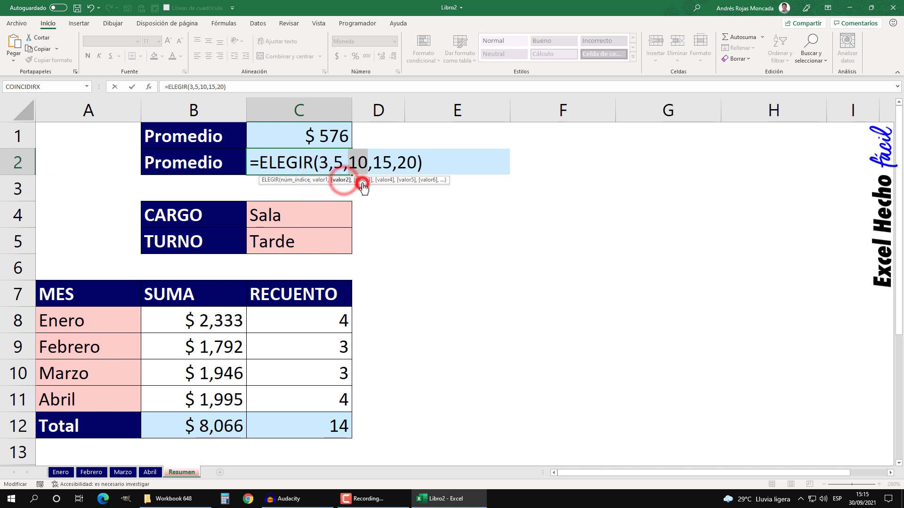
pyautogui.click(362, 181)
pyautogui.click(432, 162)
pyautogui.press('F9')
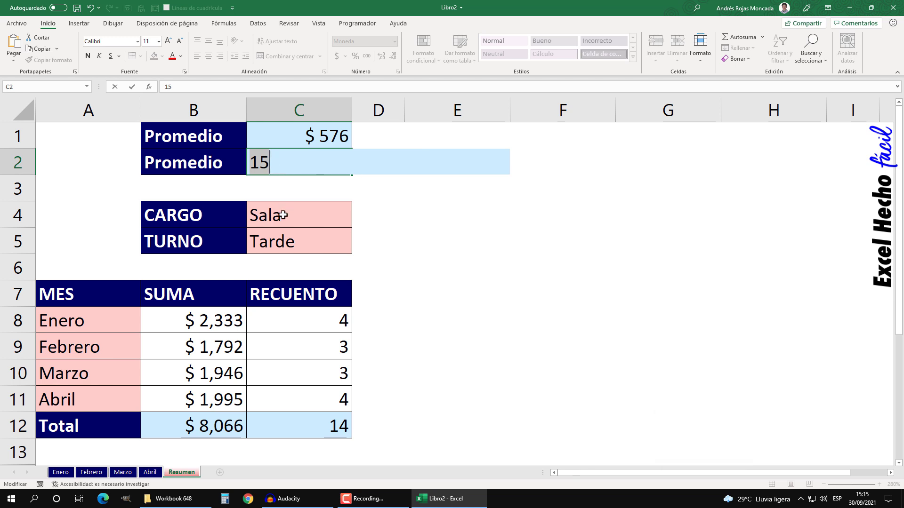
# Undo the in-place evaluation and remove all the sample arguments, keeping only the opening of the ELEGIR function
pyautogui.hotkey('ctrl', 'z')
pyautogui.moveTo(429, 163); pyautogui.dragTo(319, 162)
pyautogui.press('Delete')
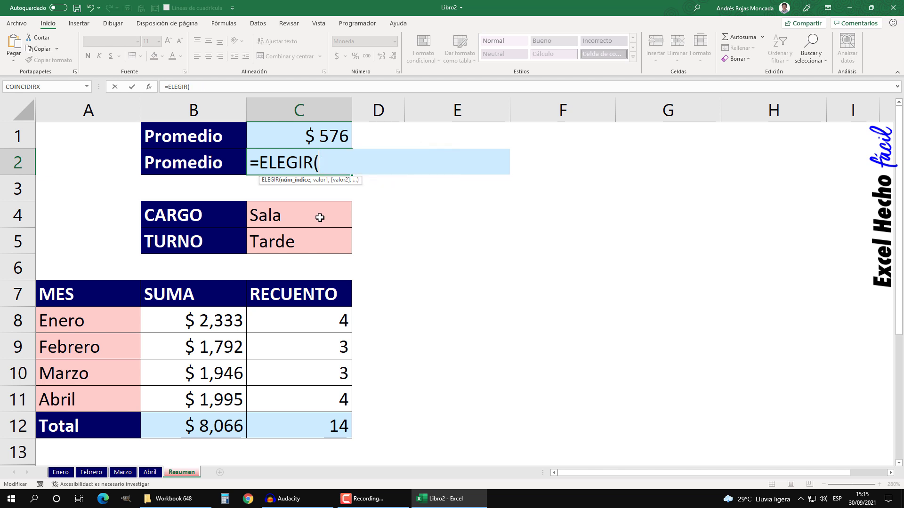
# Enter the array constant {1,2,3,4} as ELEGIR's núm_índice argument
pyautogui.write('{1,2,3,4')
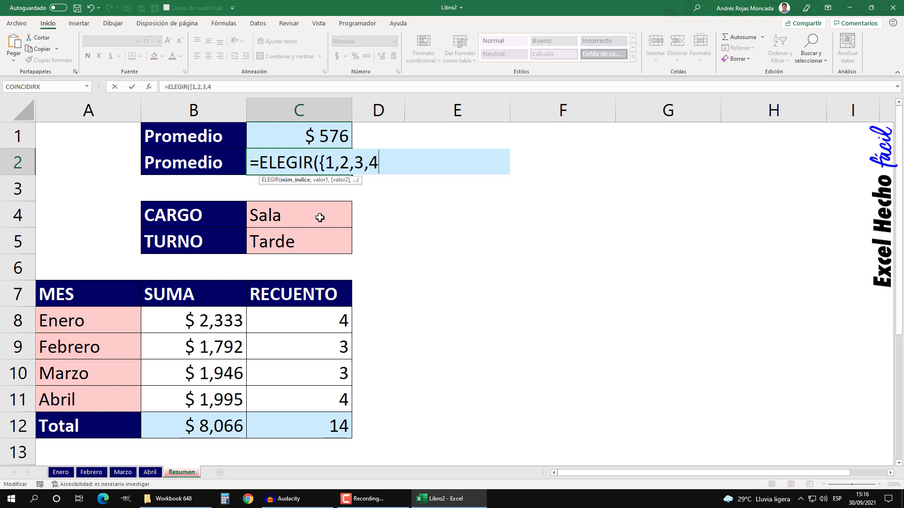
pyautogui.write('}')
pyautogui.moveTo(320, 162); pyautogui.dragTo(394, 163)
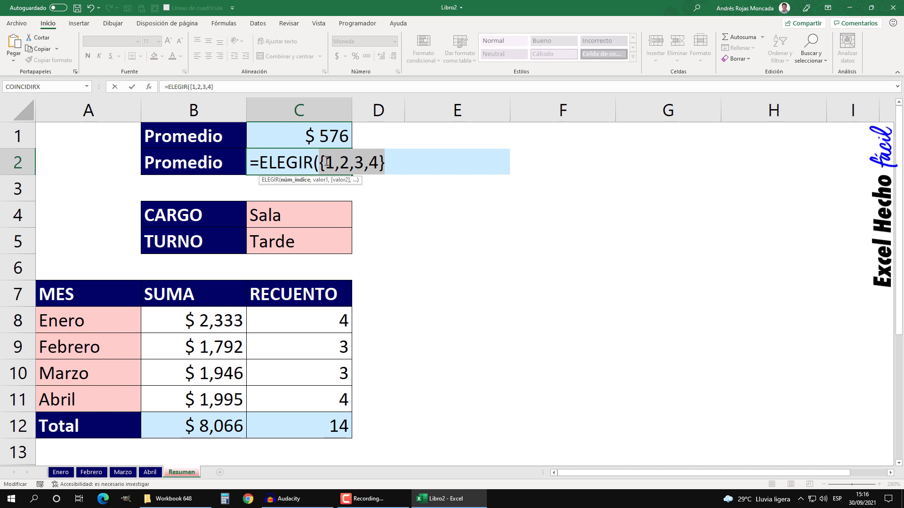
pyautogui.click(395, 163)
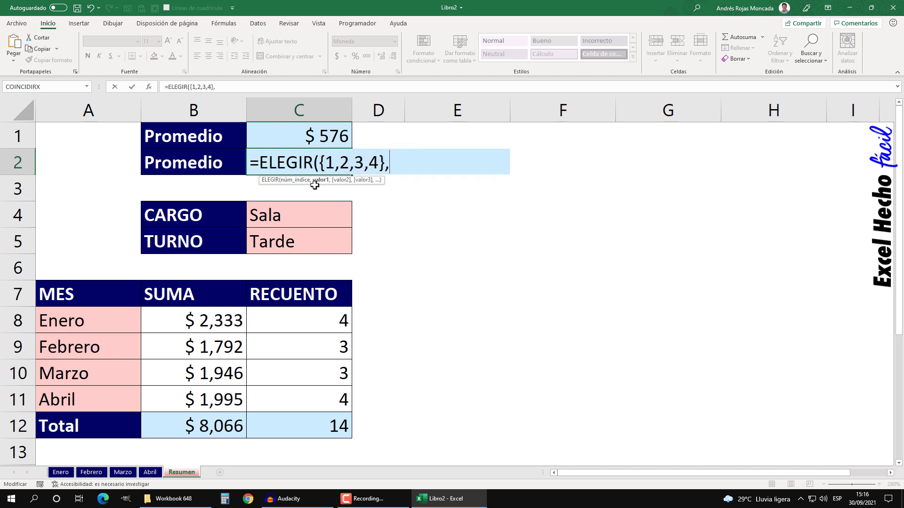
# Add Enero!D2:D17 and Febrero!D2:D17 as ELEGIR's valor1 and valor2 arguments
pyautogui.click(60, 473)
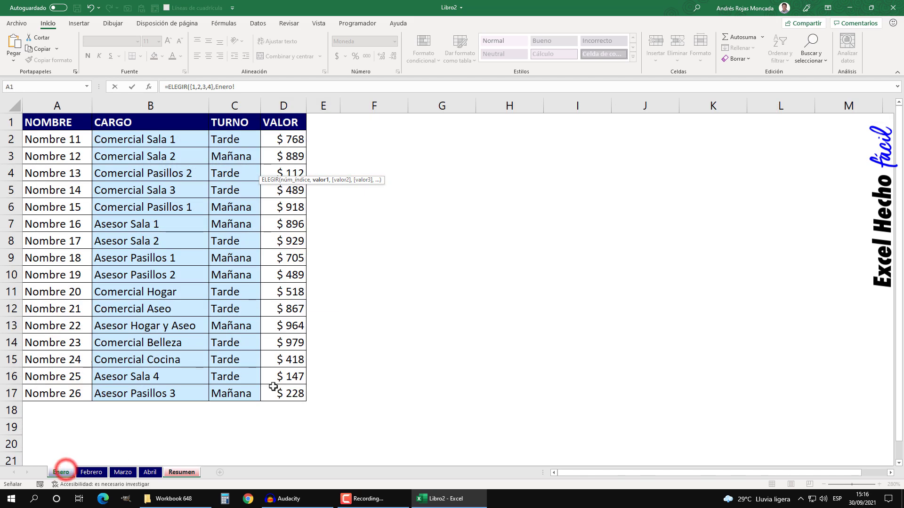
pyautogui.moveTo(279, 395); pyautogui.dragTo(293, 140)
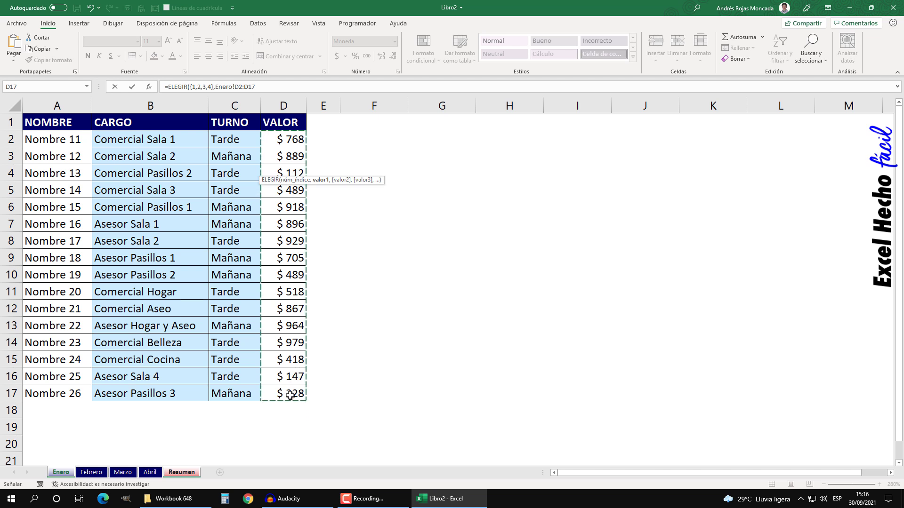
pyautogui.write(',')
pyautogui.click(268, 86)
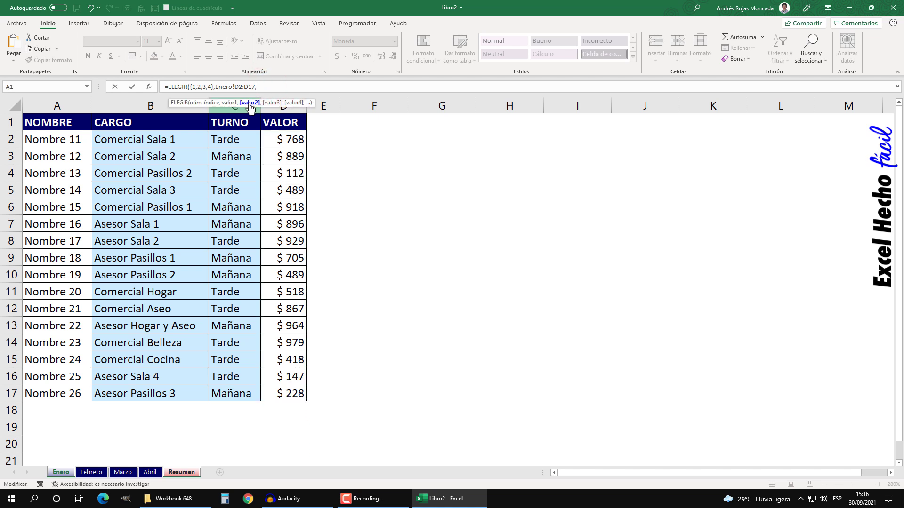
pyautogui.click(91, 472)
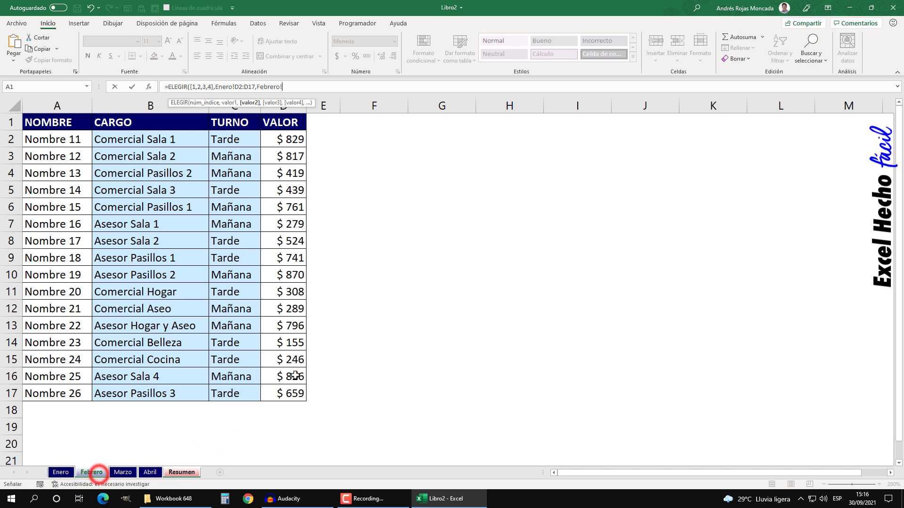
pyautogui.moveTo(291, 397); pyautogui.dragTo(289, 139)
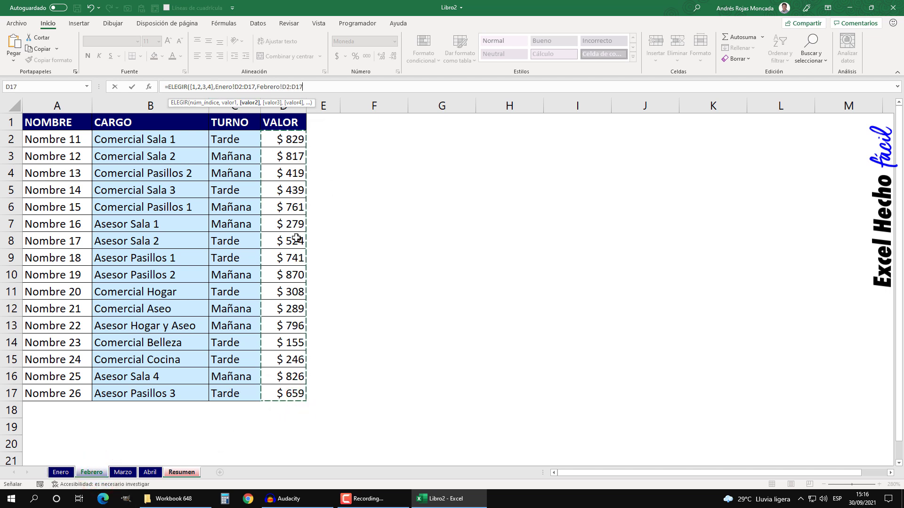
pyautogui.write(',')
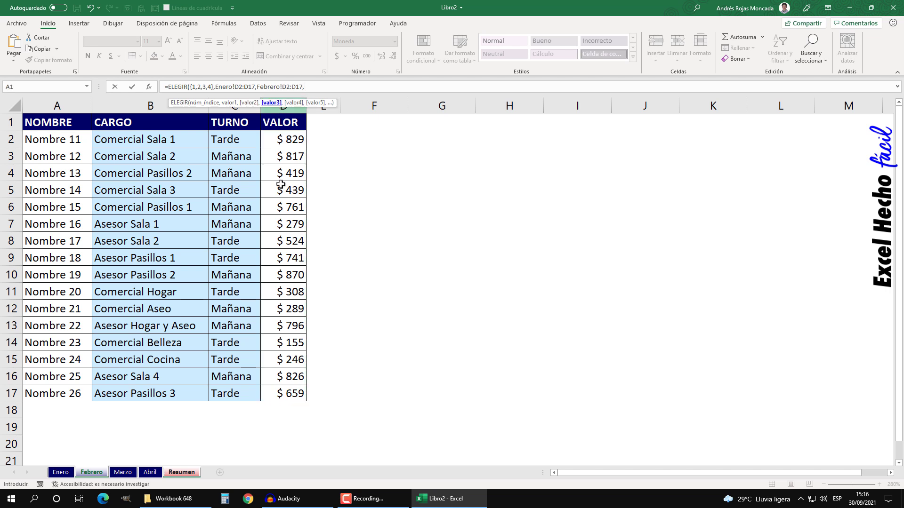
# Add Marzo!D2:D17 and Abril!D2:D17 as valor3 and valor4, then close and commit the ELEGIR formula
pyautogui.click(118, 474)
pyautogui.moveTo(281, 393); pyautogui.dragTo(292, 139)
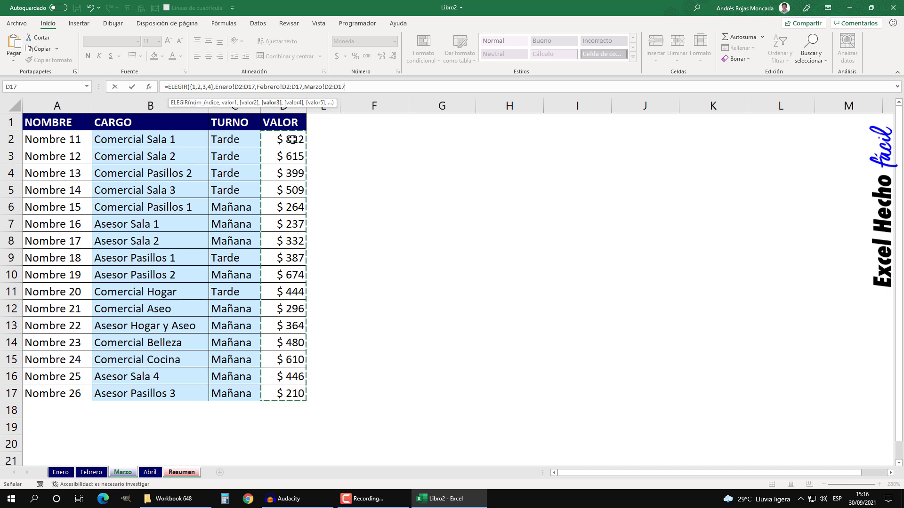
pyautogui.write(',')
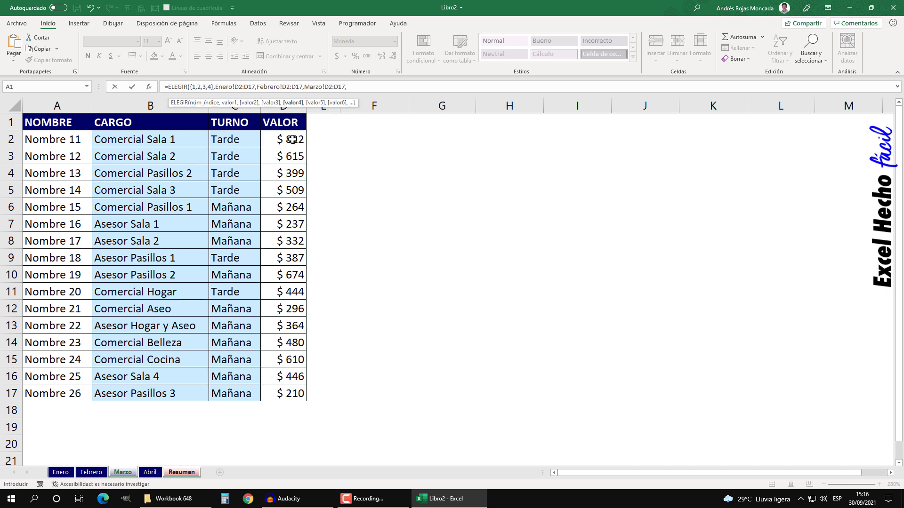
pyautogui.click(150, 472)
pyautogui.moveTo(282, 393); pyautogui.dragTo(297, 137)
pyautogui.write(')')
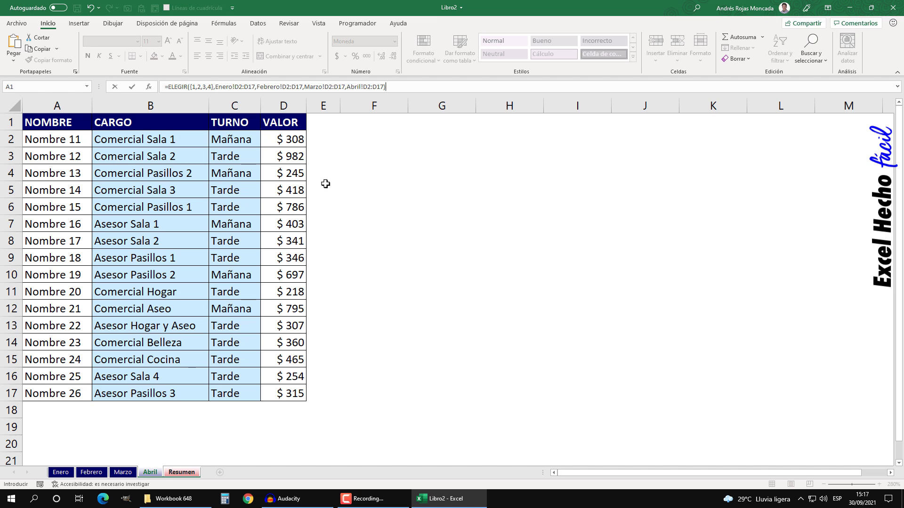
pyautogui.press('Return')
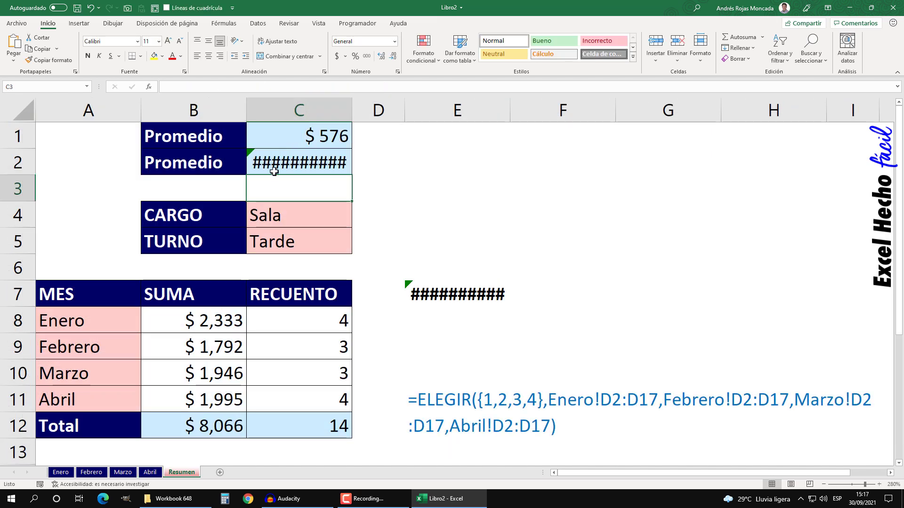
# Examine the spill range of the ELEGIR formula in C2 and the source data on the Enero, Febrero, Marzo and Abril sheets
pyautogui.moveTo(272, 164)
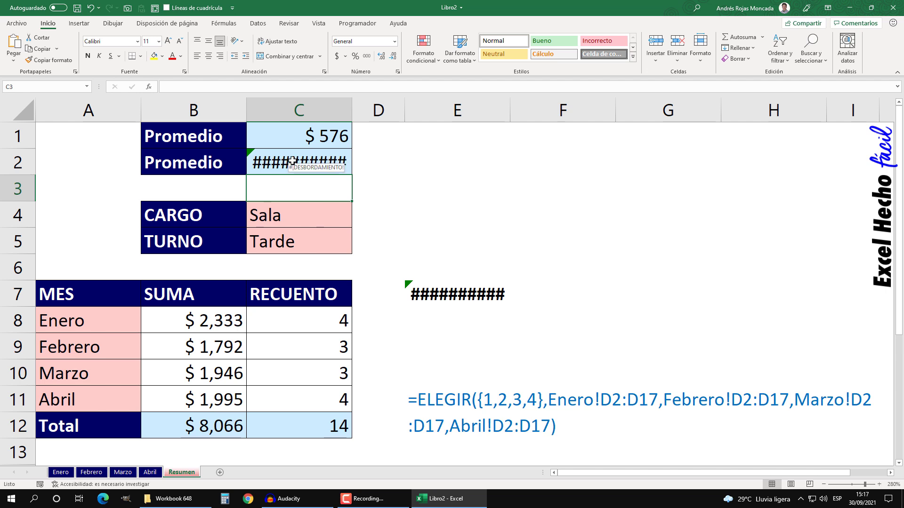
pyautogui.click(292, 161)
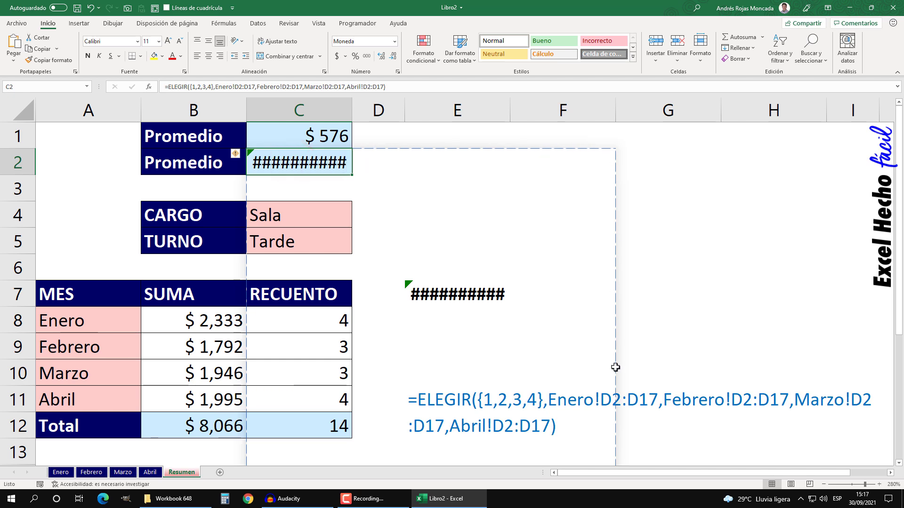
pyautogui.scroll(-3, 273, 266)
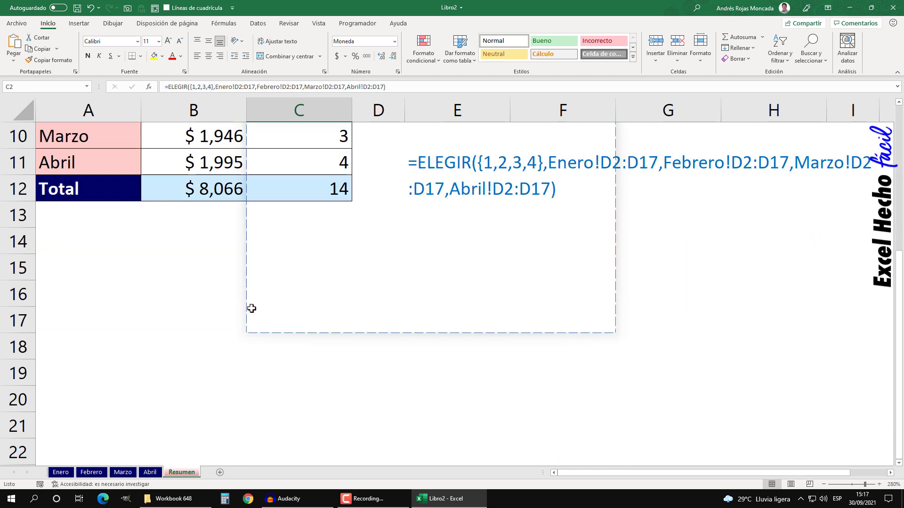
pyautogui.scroll(3, 242, 268)
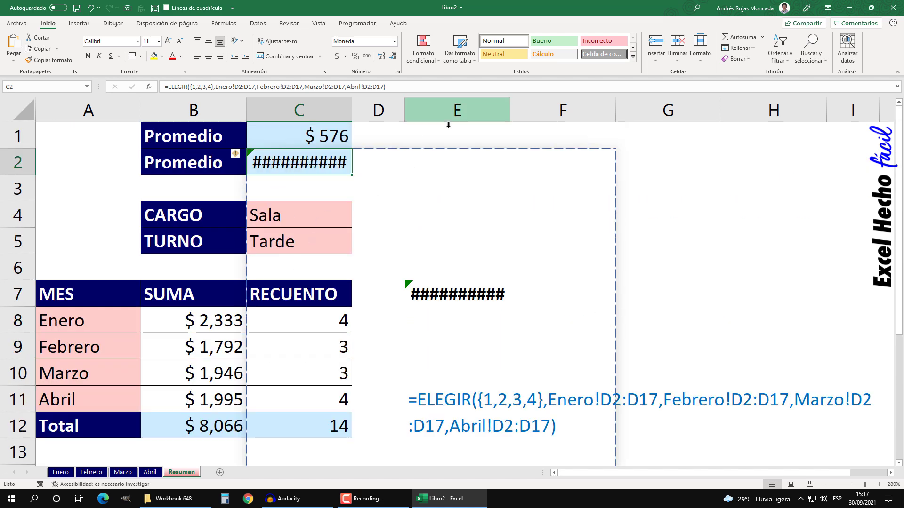
pyautogui.click(61, 472)
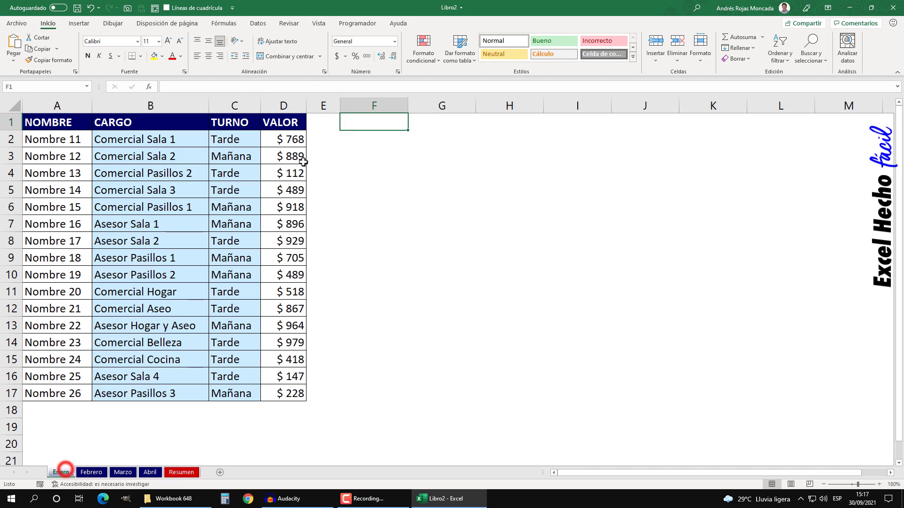
pyautogui.click(90, 473)
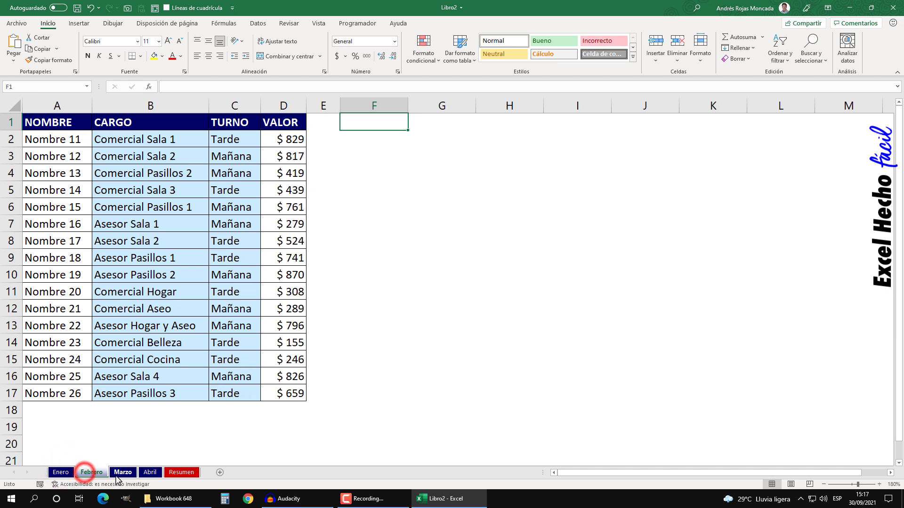
pyautogui.click(123, 473)
pyautogui.click(150, 472)
pyautogui.click(181, 472)
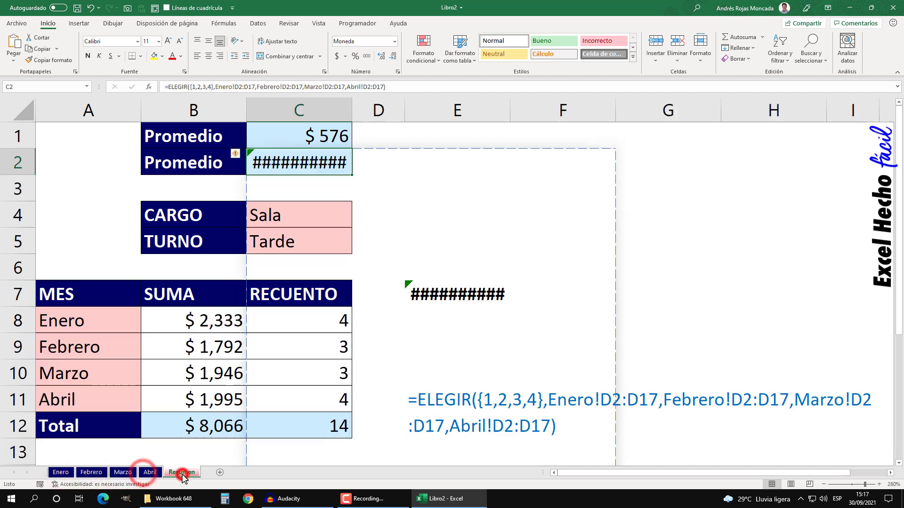
# Evaluate the ELEGIR formula in C2 to inspect its array of values, and restore the original expression
pyautogui.click(295, 160)
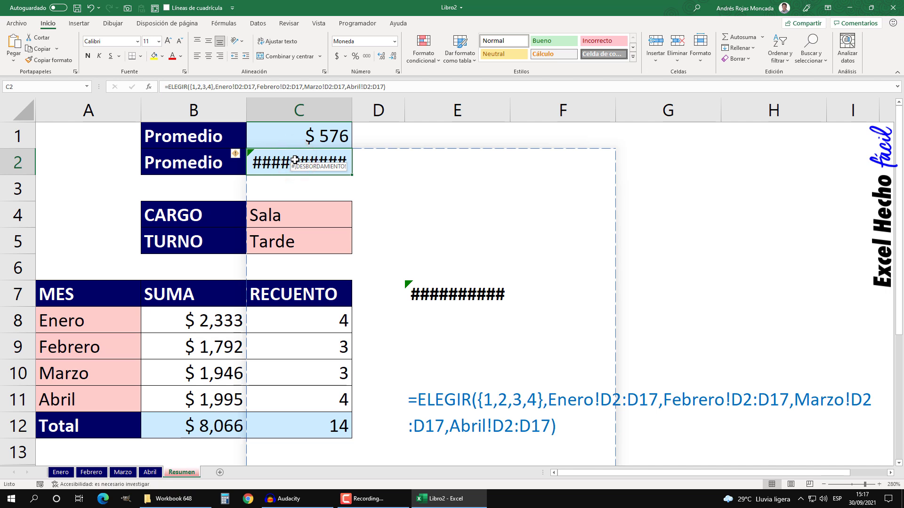
pyautogui.press('F2')
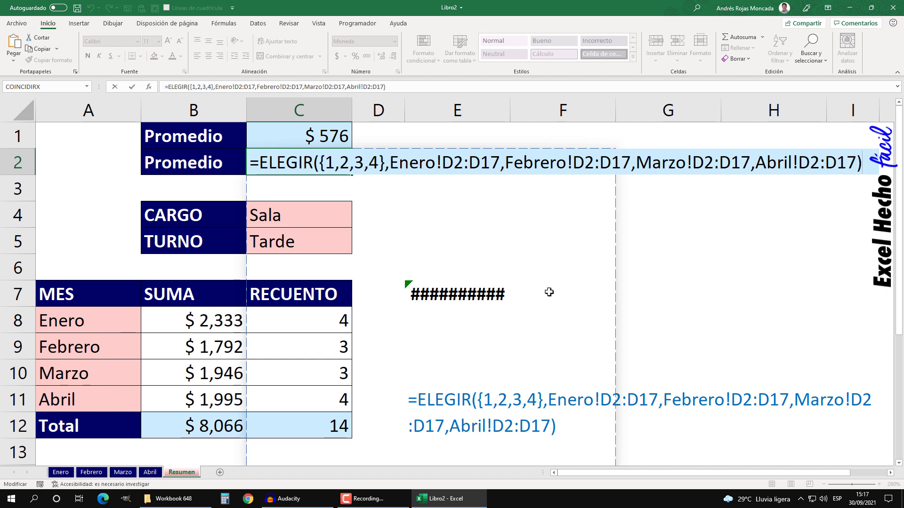
pyautogui.moveTo(865, 165); pyautogui.dragTo(238, 182)
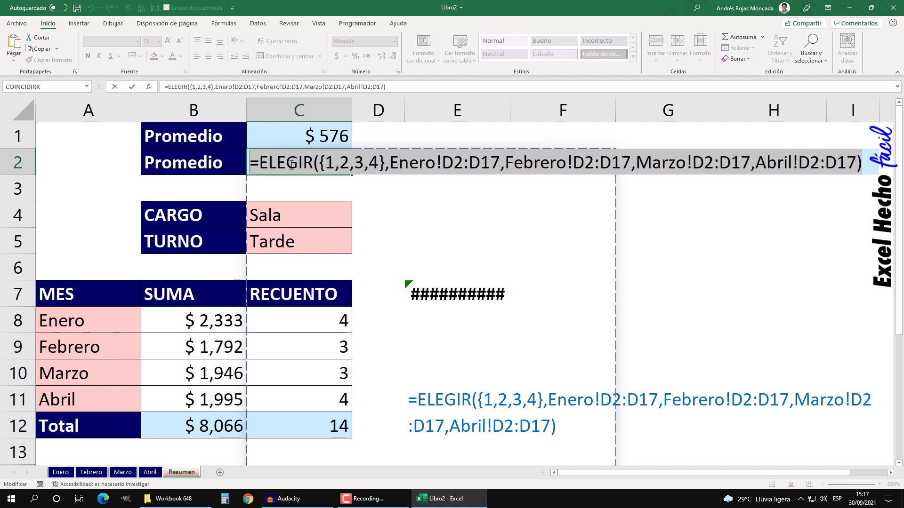
pyautogui.press('F9')
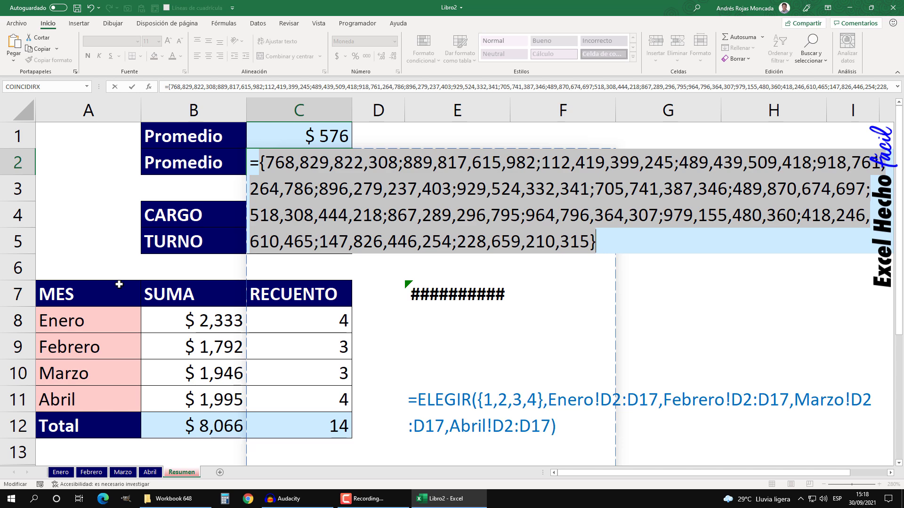
pyautogui.hotkey('ctrl', 'z')
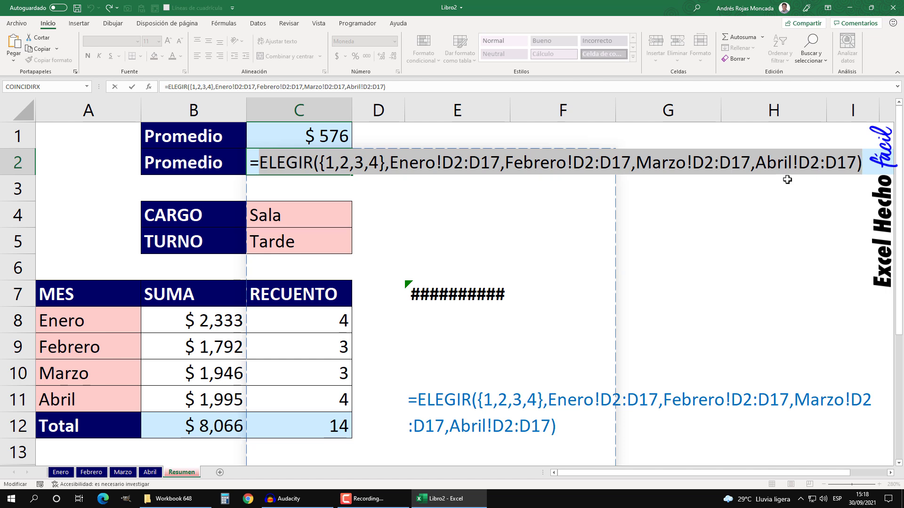
# Store C2's ELEGIR formula as plain text by inserting a space before its equals sign
pyautogui.click(262, 157)
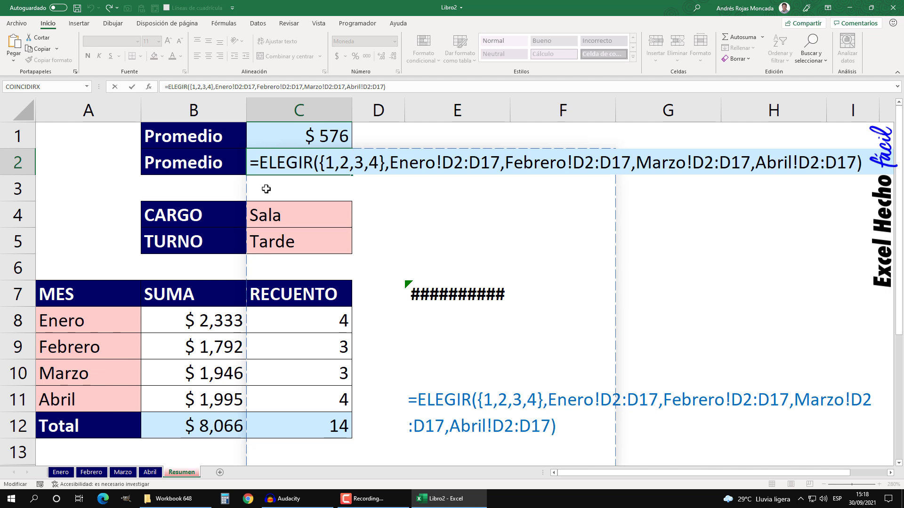
pyautogui.click(253, 165)
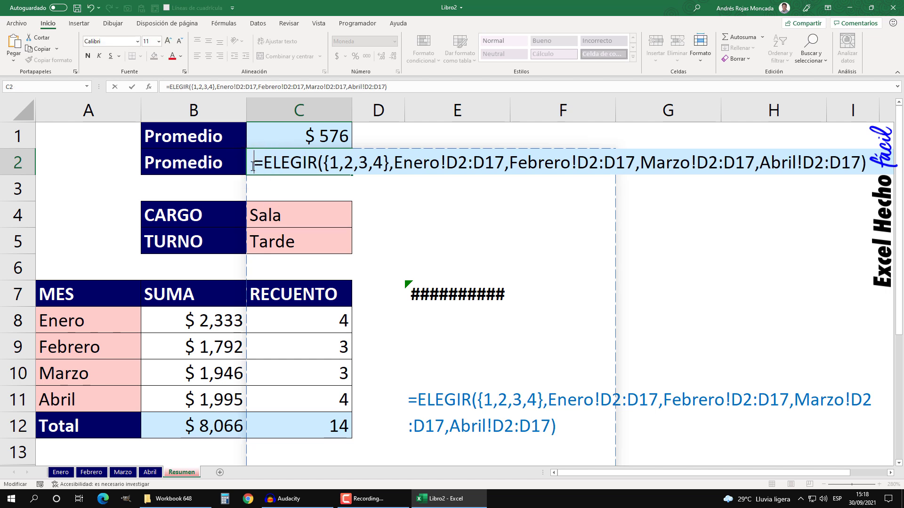
pyautogui.press('Return')
# Reopen C2 for editing and remove the leading space before the equals sign
pyautogui.click(271, 156)
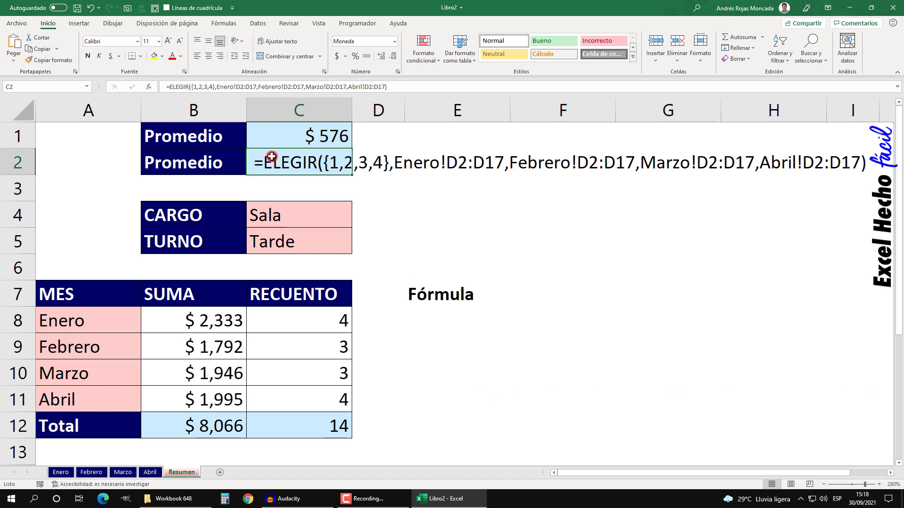
pyautogui.press('F2')
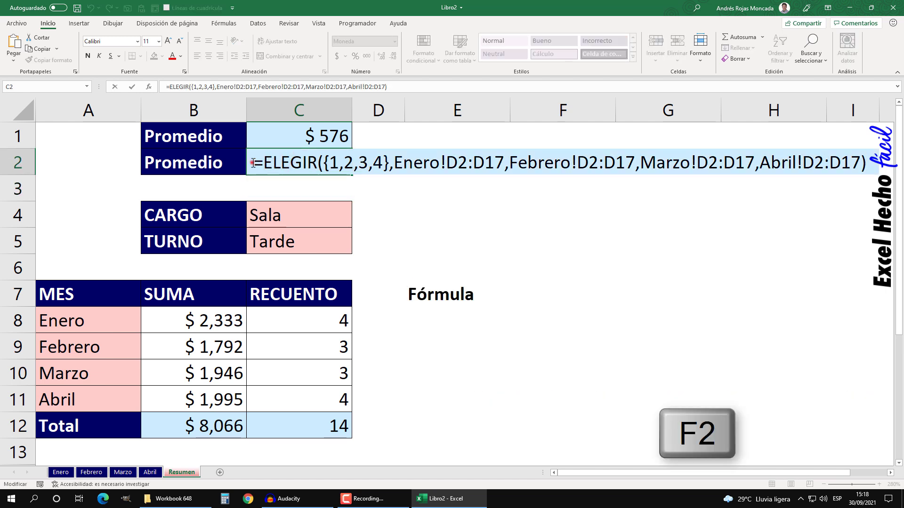
pyautogui.click(253, 163)
pyautogui.press('BackSpace')
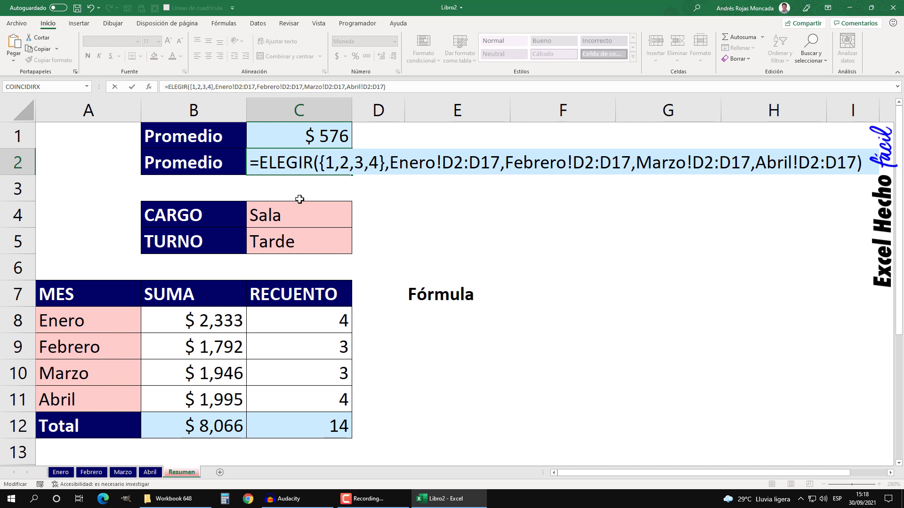
# Wrap ELEGIR in HALLAR in C2, with C4 as texto_buscado and ELEGIR as dentro_del_texto
pyautogui.write('ha')
pyautogui.press('Tab')
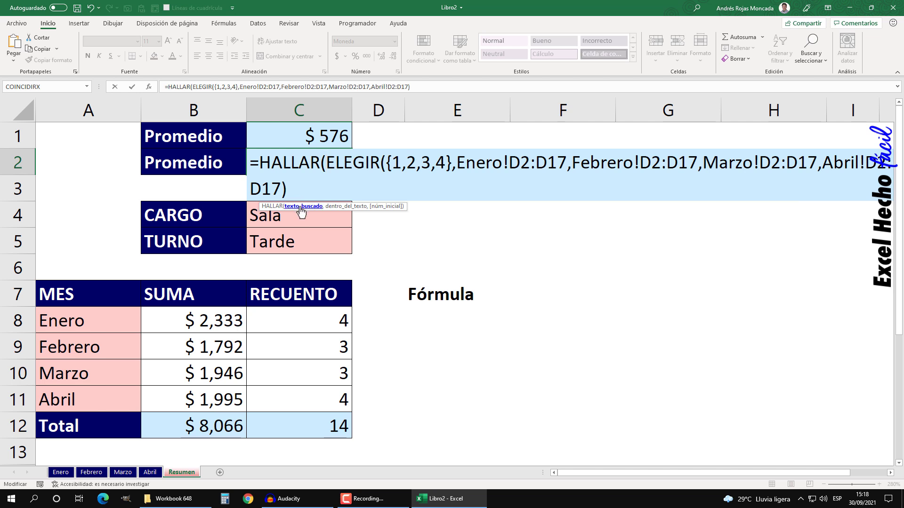
pyautogui.moveTo(391, 206); pyautogui.dragTo(213, 266)
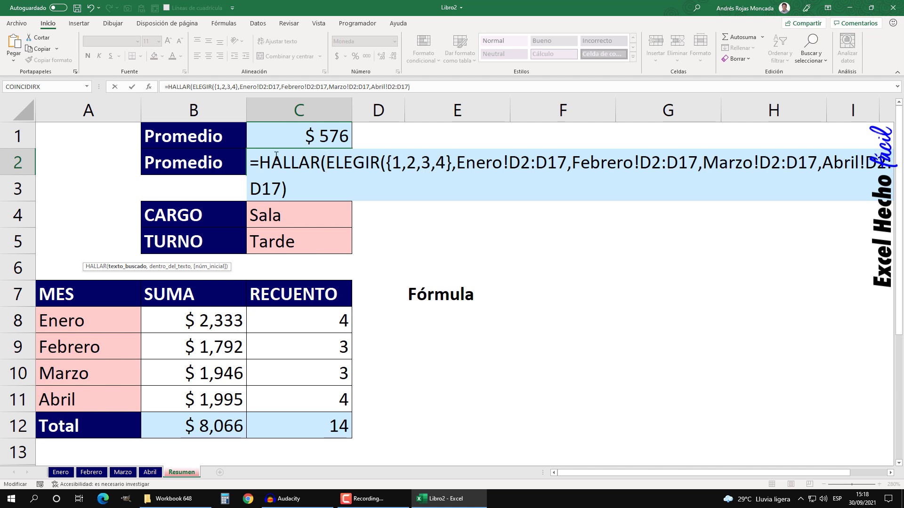
pyautogui.click(301, 211)
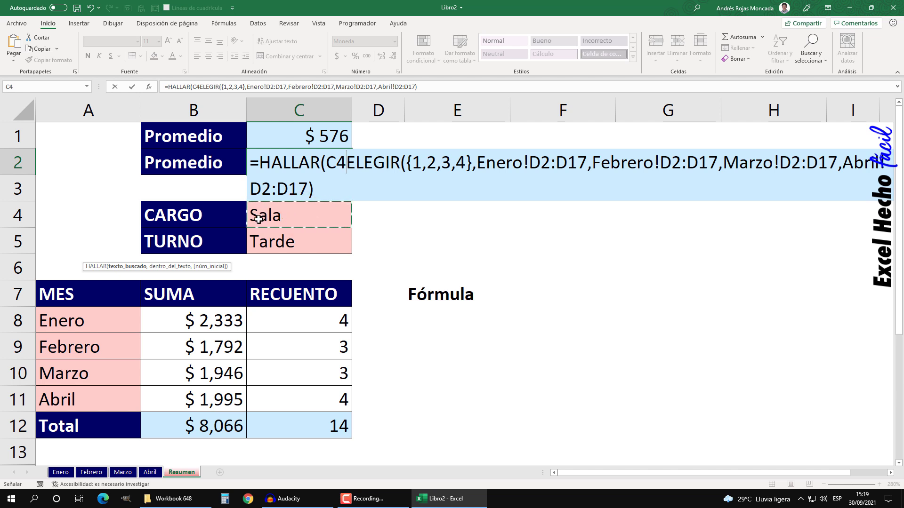
pyautogui.write(',')
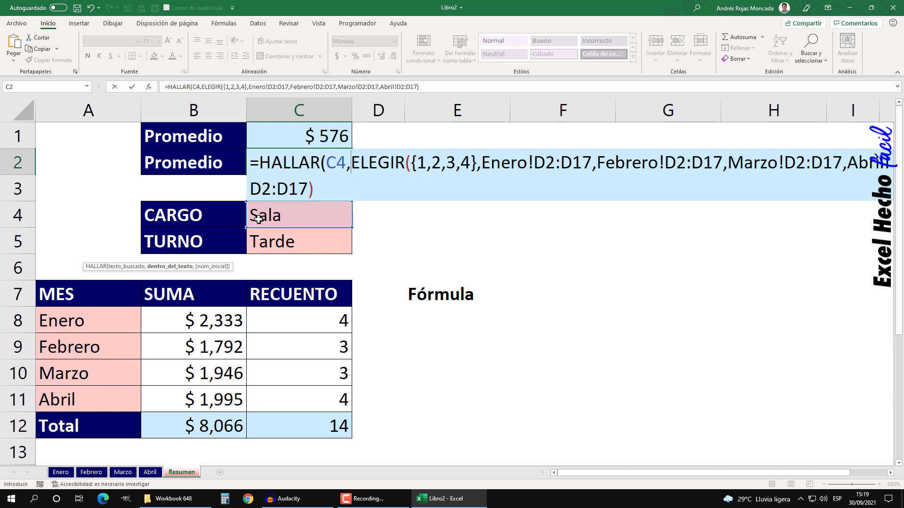
pyautogui.click(172, 271)
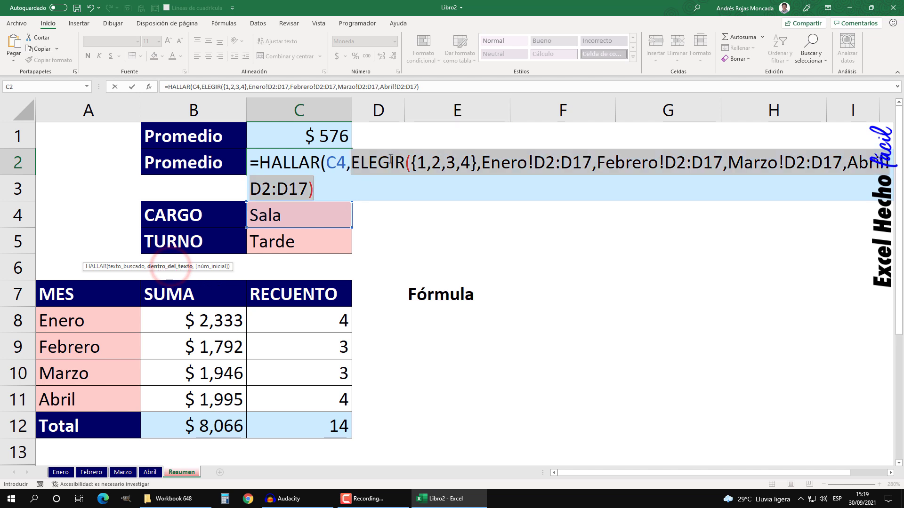
# Change ELEGIR's Enero, Febrero, Marzo and Abril ranges to b2:b17
pyautogui.click(543, 163)
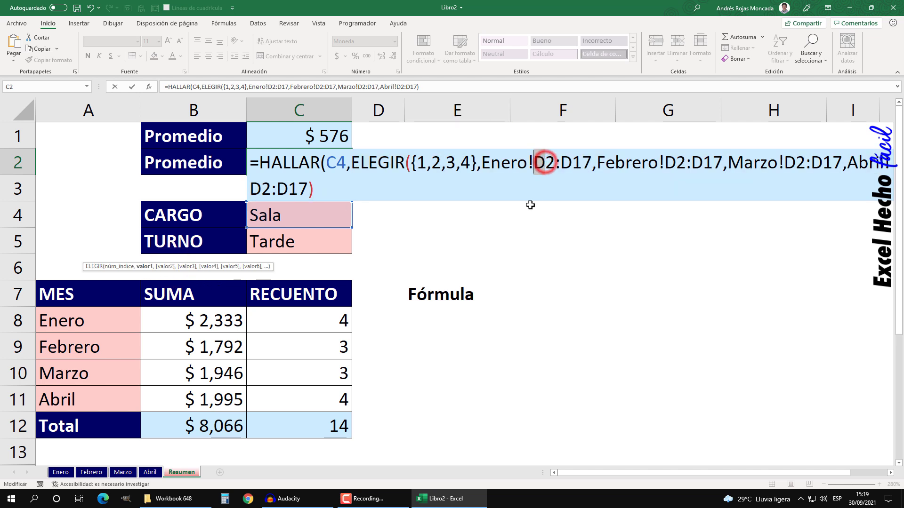
pyautogui.press('BackSpace')
pyautogui.write('b')
pyautogui.moveTo(559, 169); pyautogui.dragTo(571, 167)
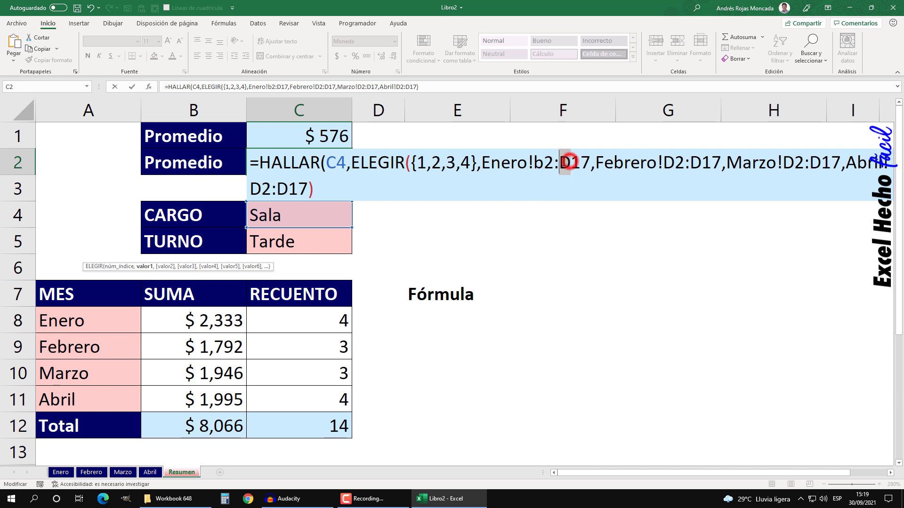
pyautogui.write('b')
pyautogui.moveTo(674, 162)
pyautogui.mouseDown()
pyautogui.moveTo(662, 163)
pyautogui.moveTo(687, 163)
pyautogui.mouseUp()
pyautogui.write('b2:b')
pyautogui.moveTo(794, 163)
pyautogui.mouseDown()
pyautogui.moveTo(782, 162)
pyautogui.moveTo(803, 162)
pyautogui.mouseUp()
pyautogui.write('b2:b')
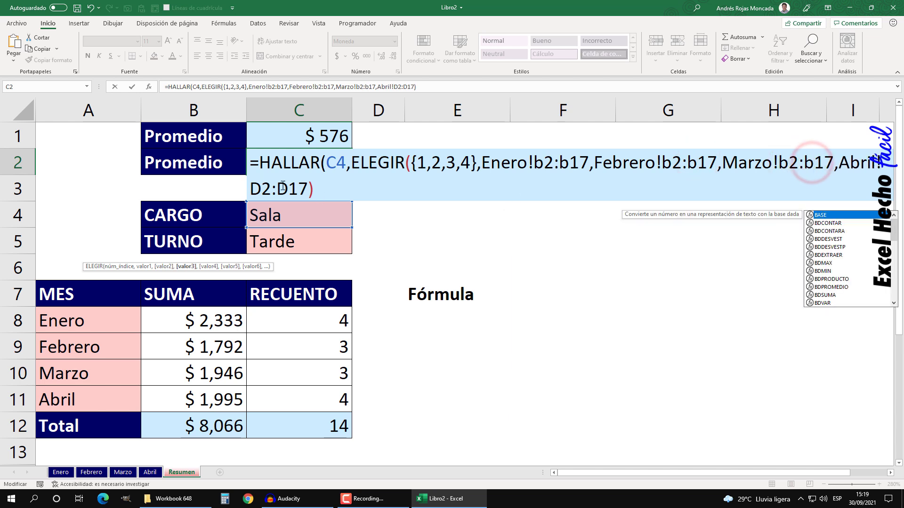
pyautogui.write('b2:')
pyautogui.moveTo(262, 188)
pyautogui.mouseDown()
pyautogui.moveTo(251, 189)
pyautogui.moveTo(277, 188)
pyautogui.mouseUp()
pyautogui.write('b')
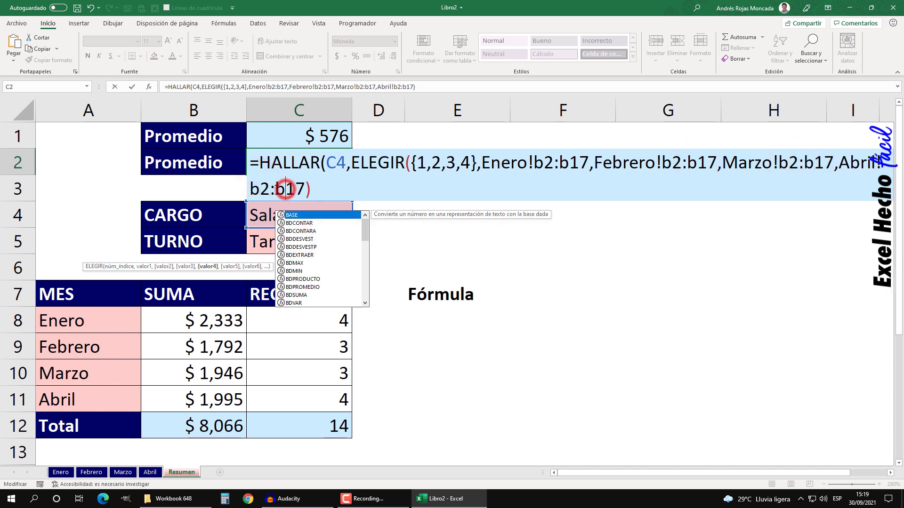
# Evaluate only the ELEGIR part of the formula to inspect the combined column B texts, and restore it
pyautogui.click(352, 163)
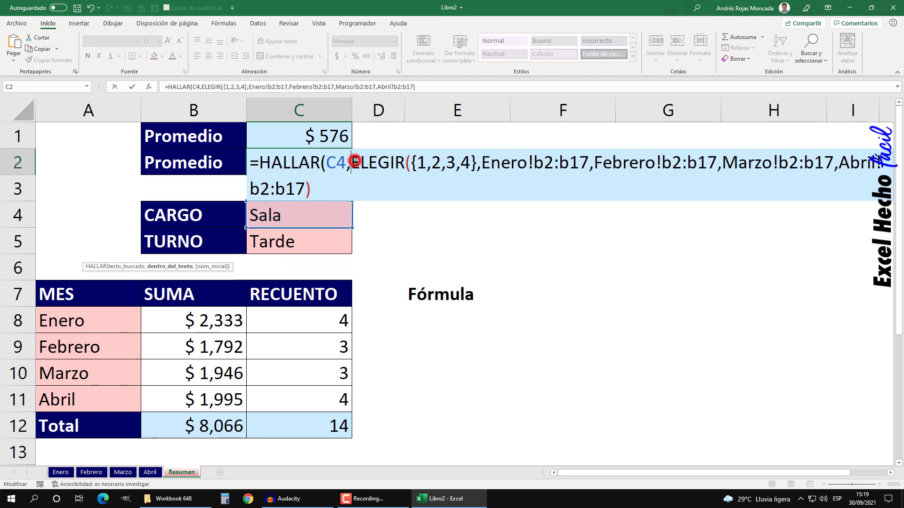
pyautogui.moveTo(351, 162); pyautogui.dragTo(311, 188)
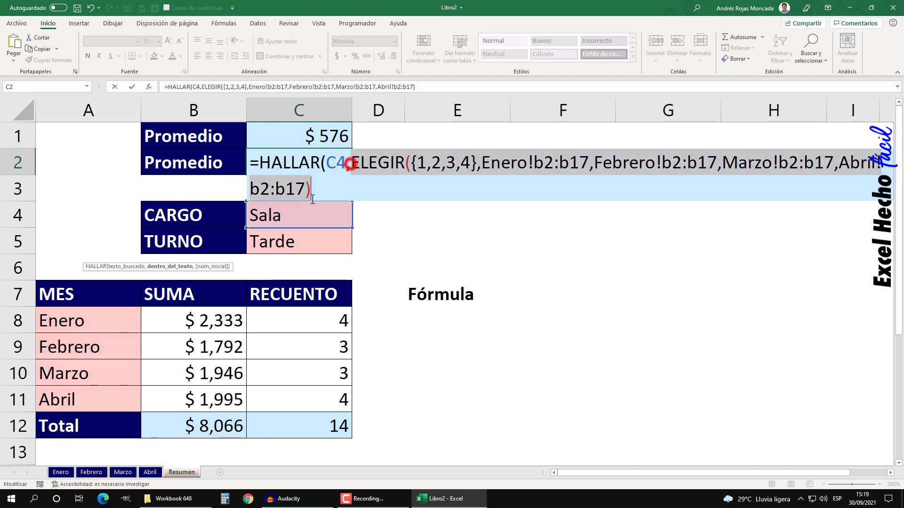
pyautogui.press('F9')
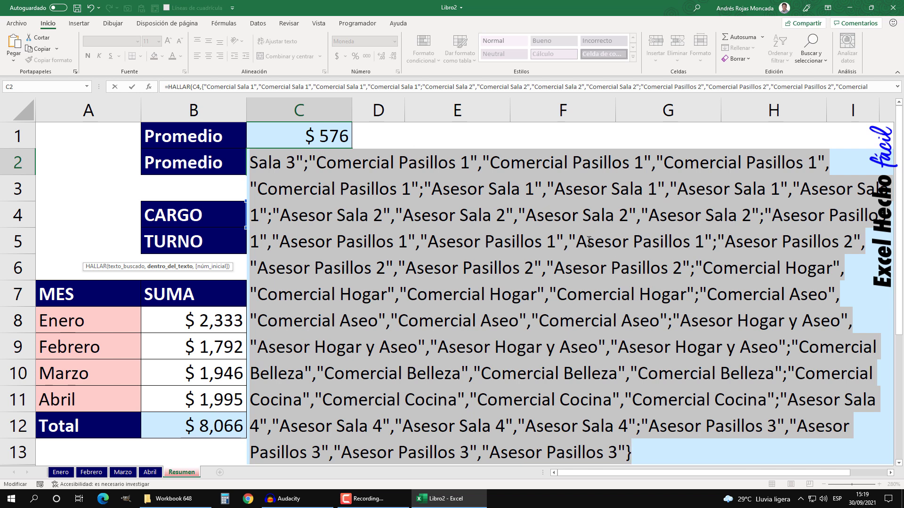
pyautogui.hotkey('ctrl', 'z')
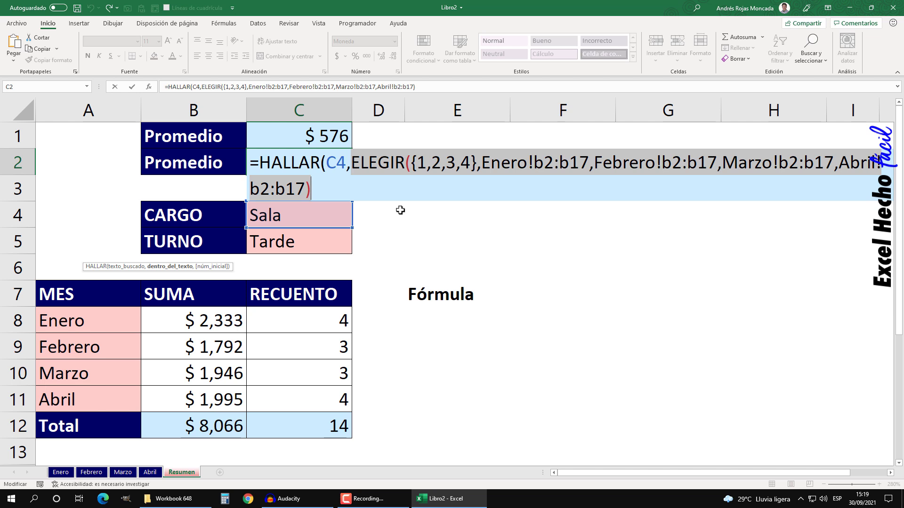
# Close the HALLAR function with a parenthesis and preview its evaluated array, restoring the formula
pyautogui.click(333, 191)
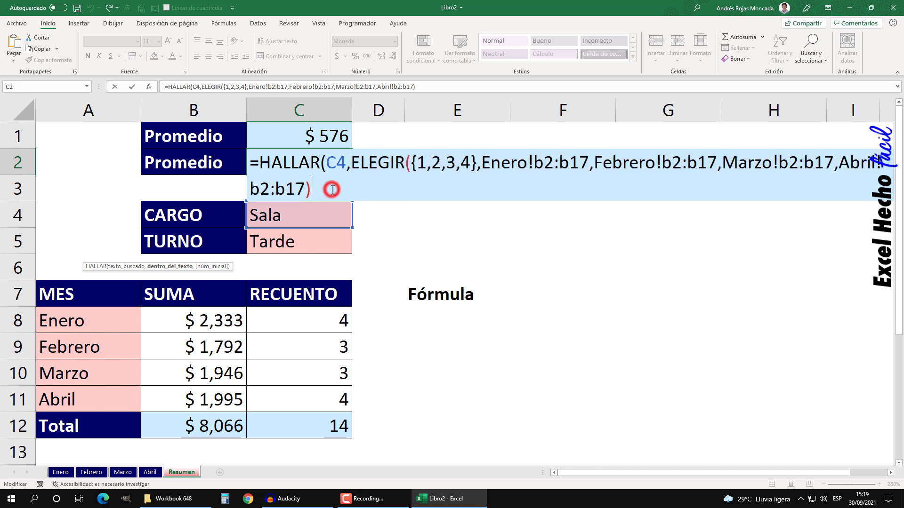
pyautogui.write(')')
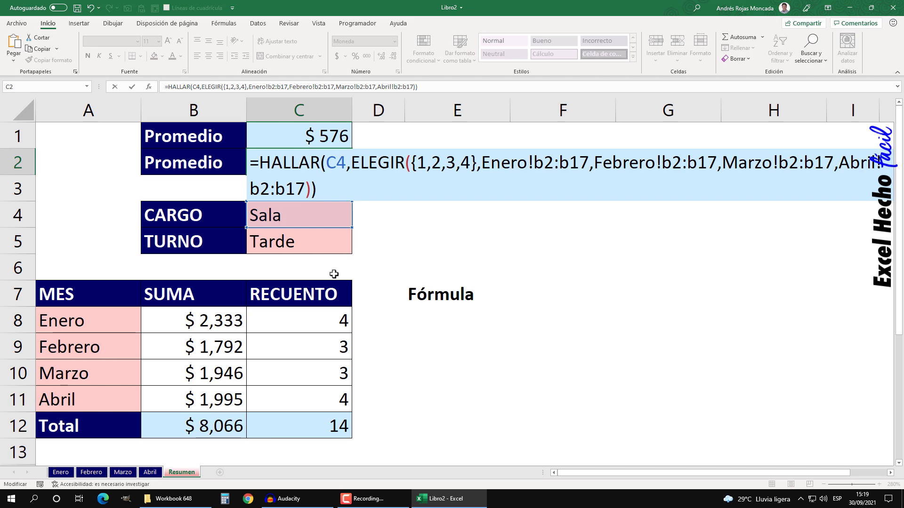
pyautogui.press('F9')
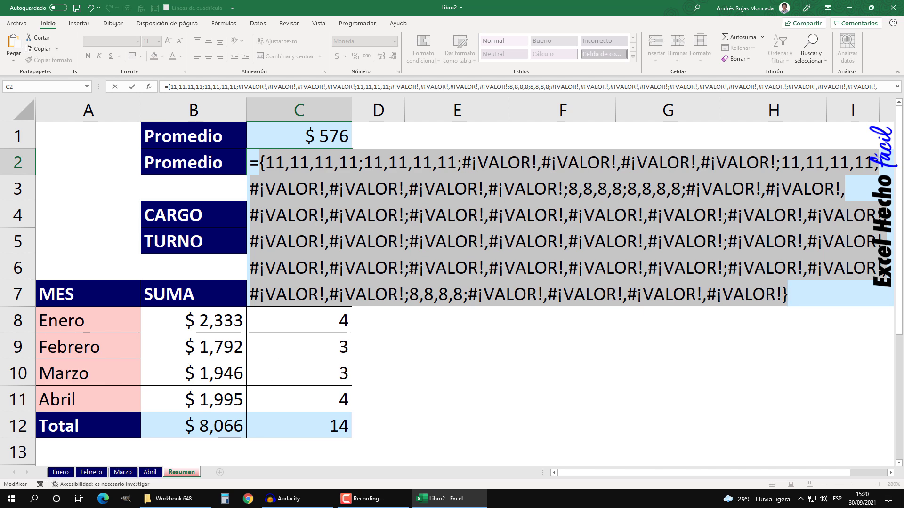
pyautogui.hotkey('ctrl', 'z')
# Wrap the HALLAR expression in ESNUMERO and preview its evaluated array, restoring the formula
pyautogui.click(258, 164)
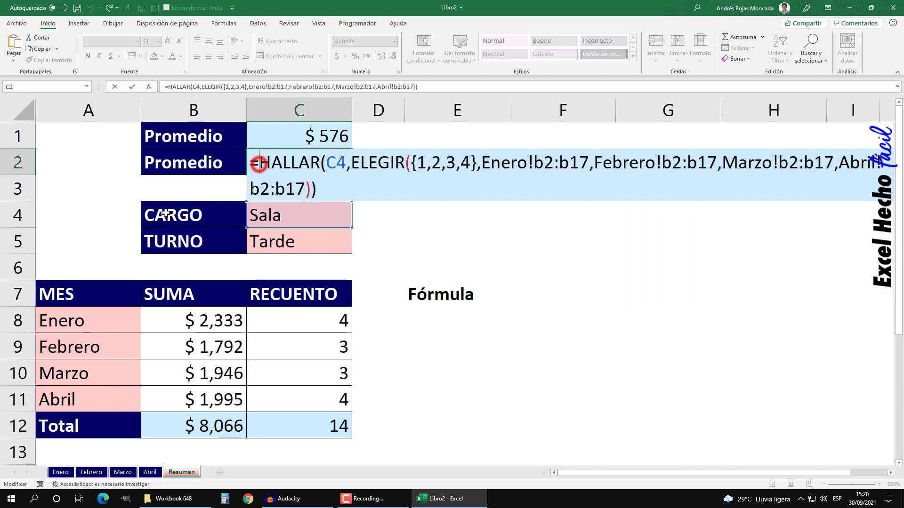
pyautogui.write('esnu')
pyautogui.press('Tab')
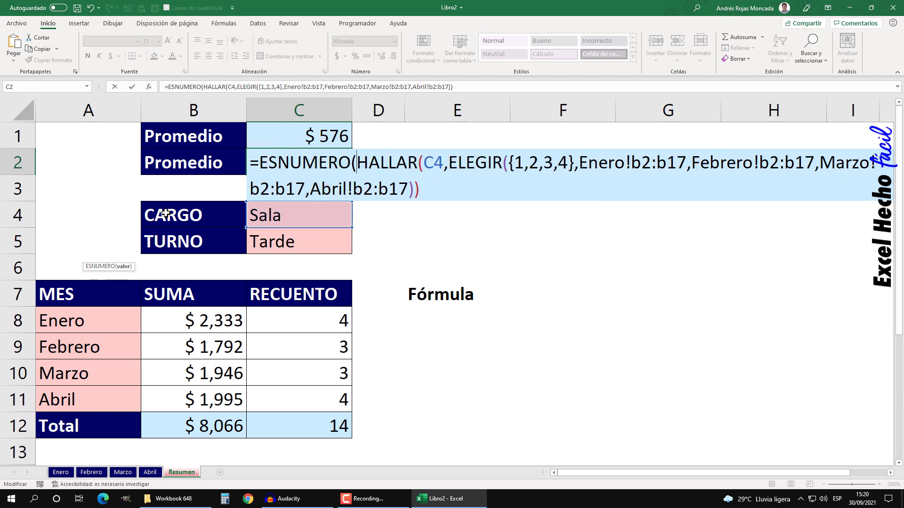
pyautogui.click(445, 190)
pyautogui.write(')')
pyautogui.press('F9')
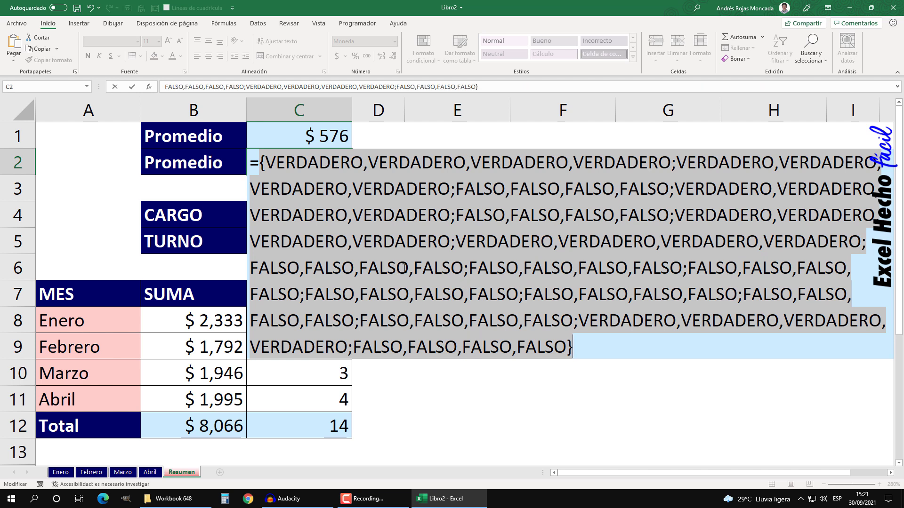
pyautogui.hotkey('ctrl', 'z')
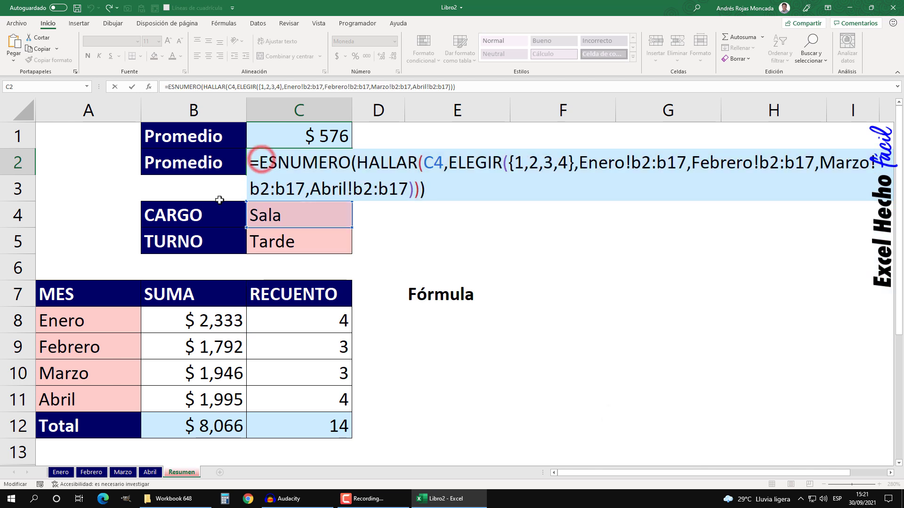
# Enclose the formula in an SI function, using the ESNUMERO expression as its prueba_lógica argument
pyautogui.write('SI(')
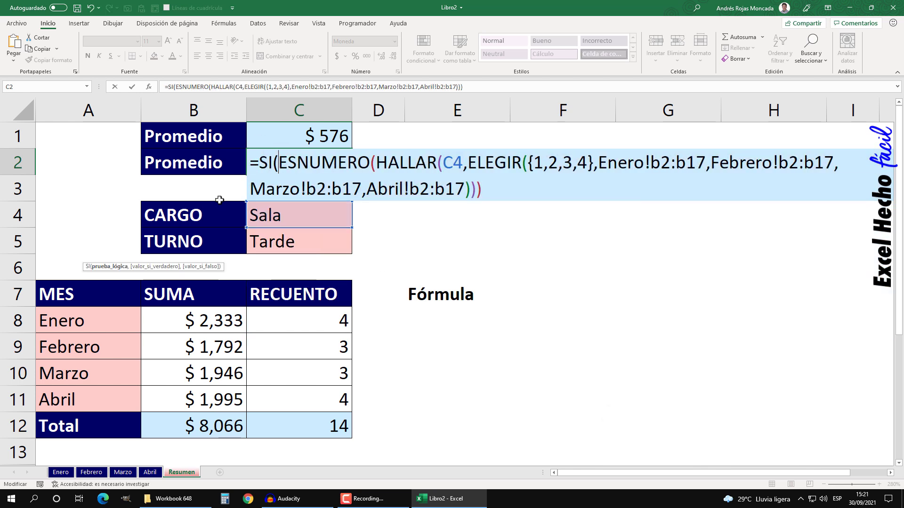
pyautogui.click(110, 266)
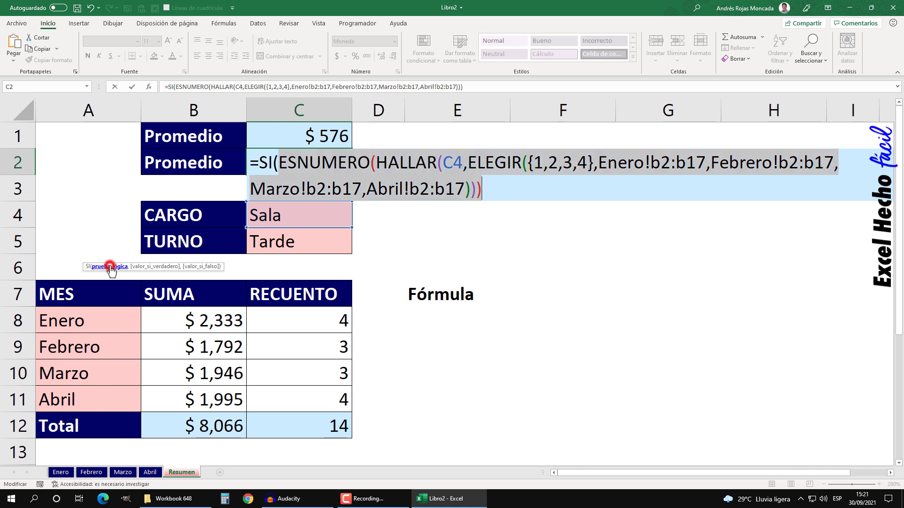
pyautogui.click(487, 187)
pyautogui.write(',')
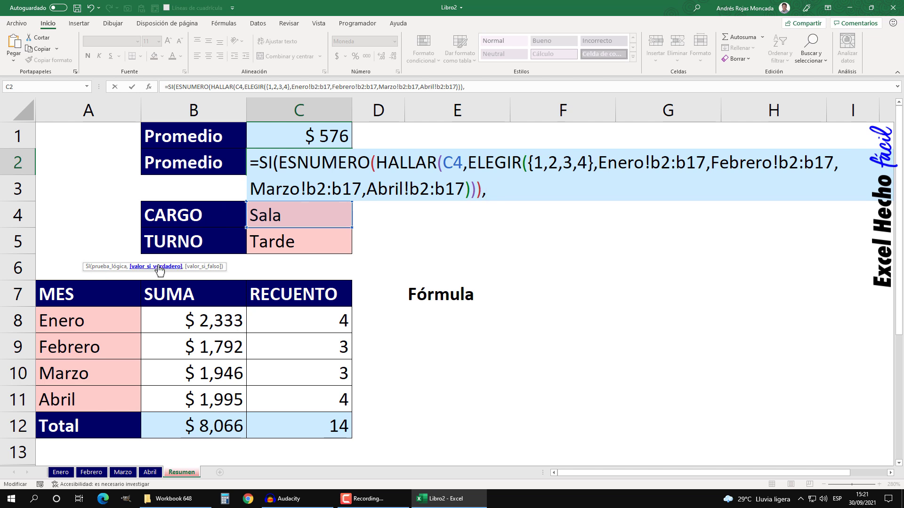
# Nest a second SI as the valor_si_verdadero argument and copy the existing ELEGIR expression into its prueba_lógica
pyautogui.write('SI(')
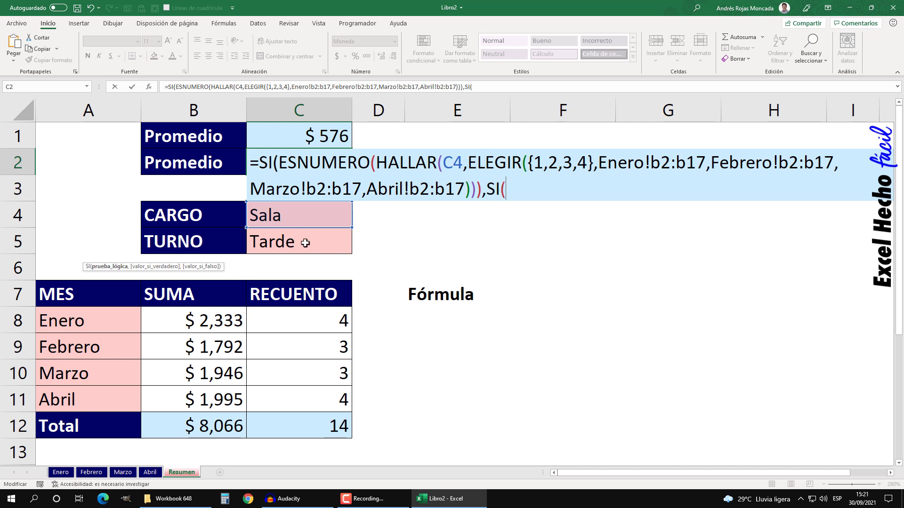
pyautogui.click(467, 163)
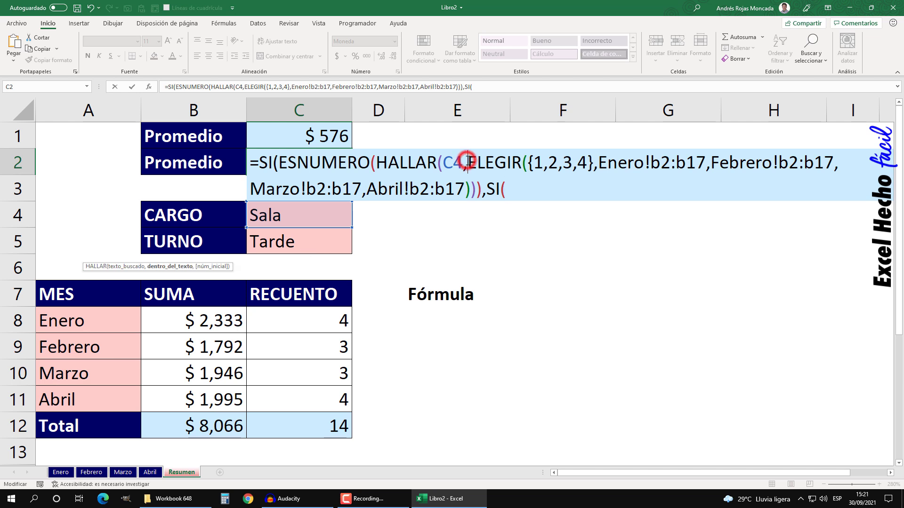
pyautogui.click(165, 267)
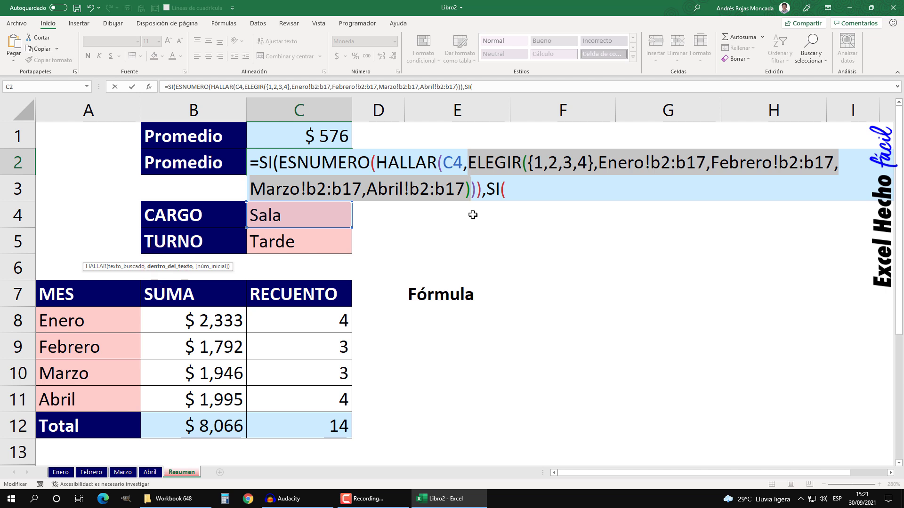
pyautogui.hotkey('ctrl', 'c')
pyautogui.click(520, 190)
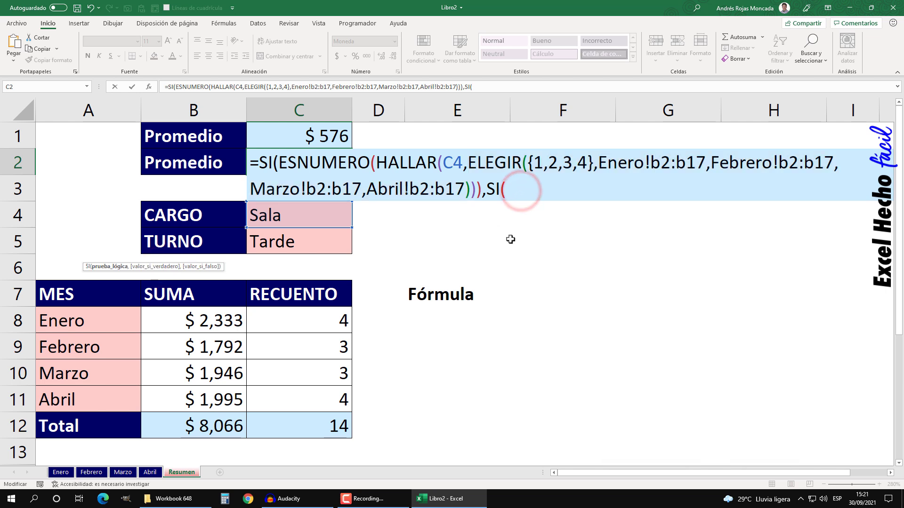
pyautogui.hotkey('ctrl', 'v')
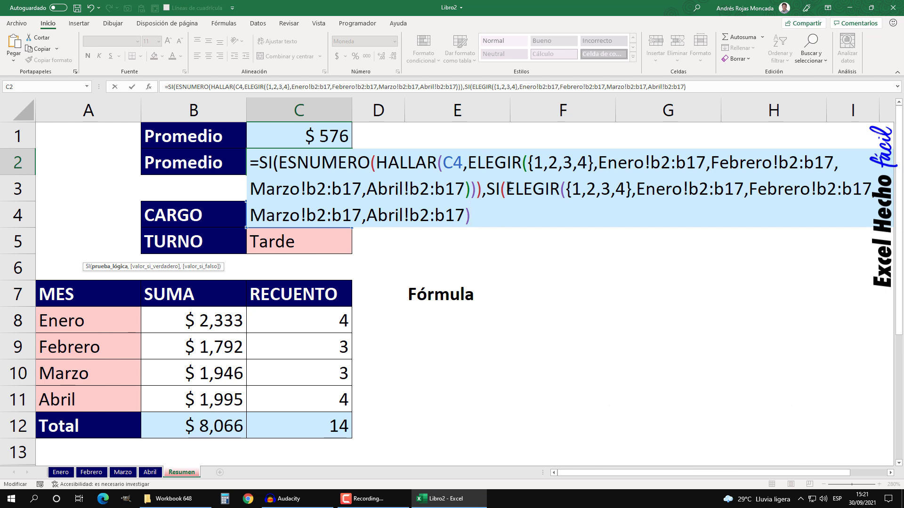
# Change the second ELEGIR's ranges to c2:c17 for the Enero, Febrero, Marzo and Abril sheets
pyautogui.click(698, 192)
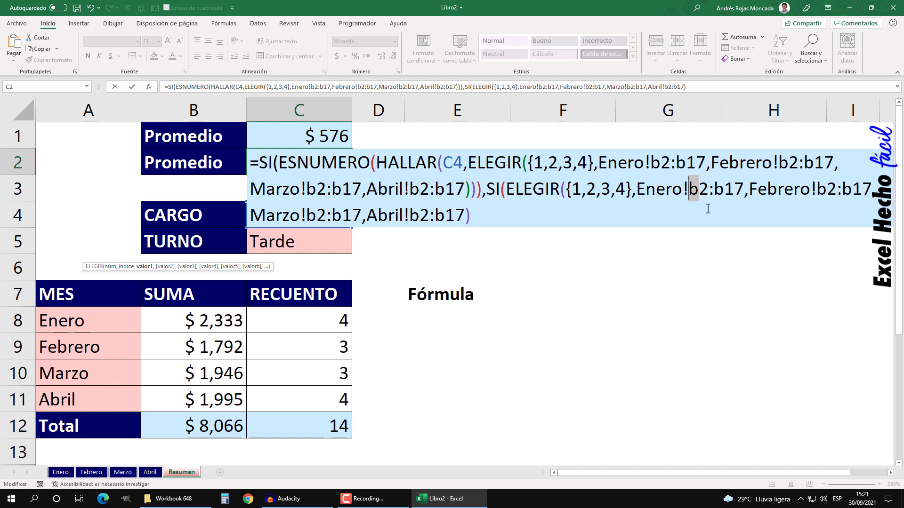
pyautogui.write('c')
pyautogui.moveTo(717, 190); pyautogui.dragTo(726, 190)
pyautogui.write('c')
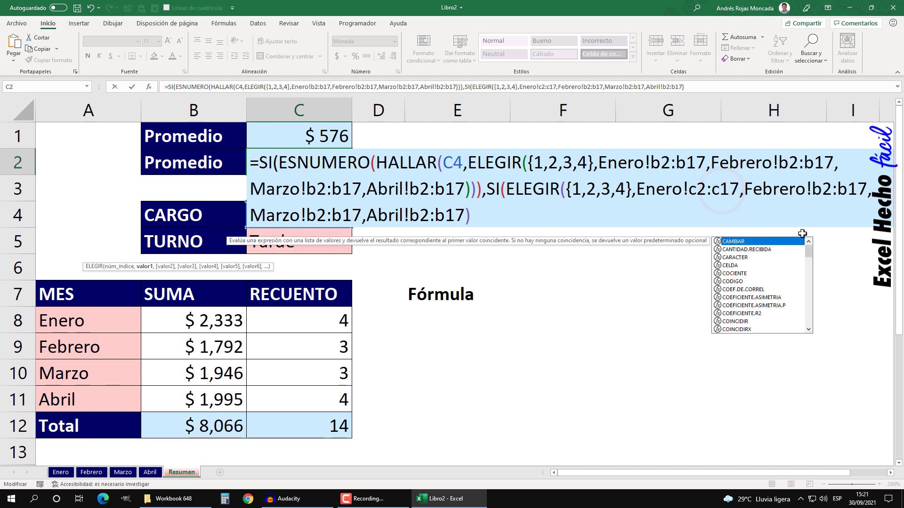
pyautogui.moveTo(811, 190); pyautogui.dragTo(844, 190)
pyautogui.write('c2:')
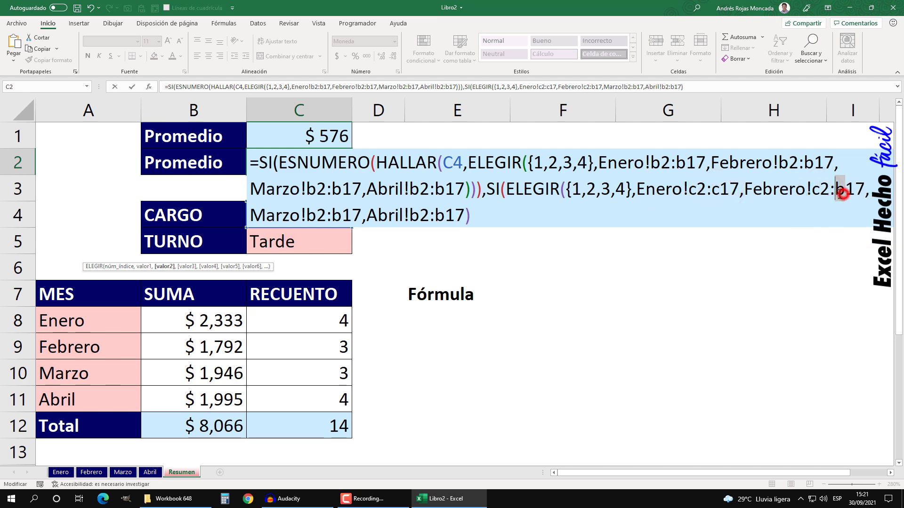
pyautogui.write('c')
pyautogui.moveTo(307, 215); pyautogui.dragTo(339, 217)
pyautogui.write('c2:c')
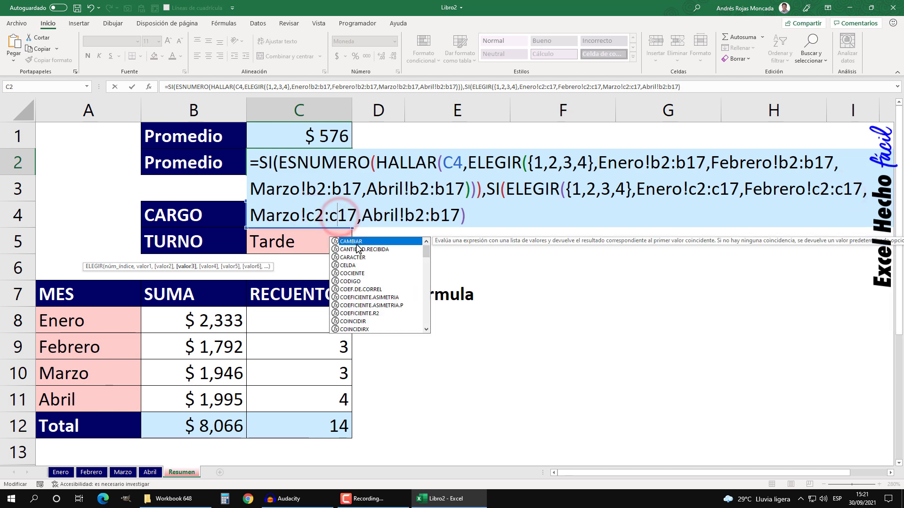
pyautogui.moveTo(405, 215); pyautogui.dragTo(504, 189)
pyautogui.write('c2:c')
# Preview the evaluated array of the second ELEGIR expression and restore the formula
pyautogui.press('F9')
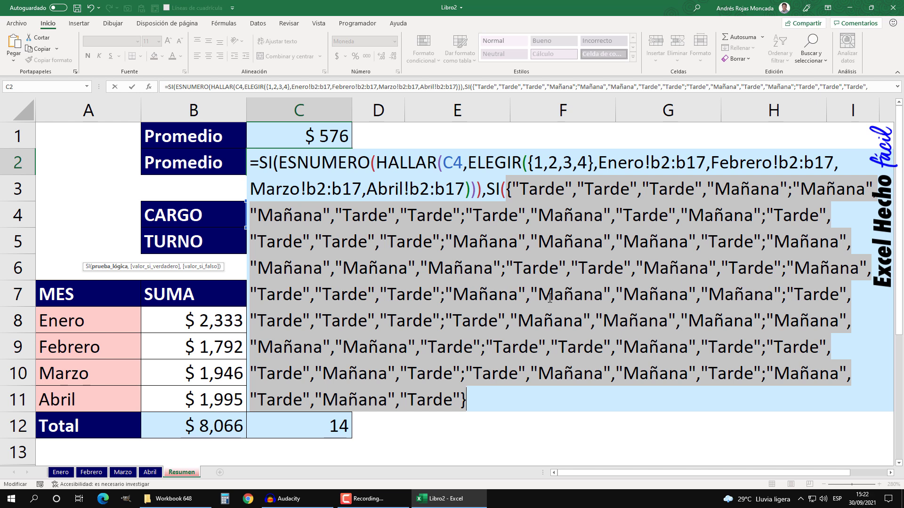
pyautogui.hotkey('ctrl', 'z')
pyautogui.click(475, 219)
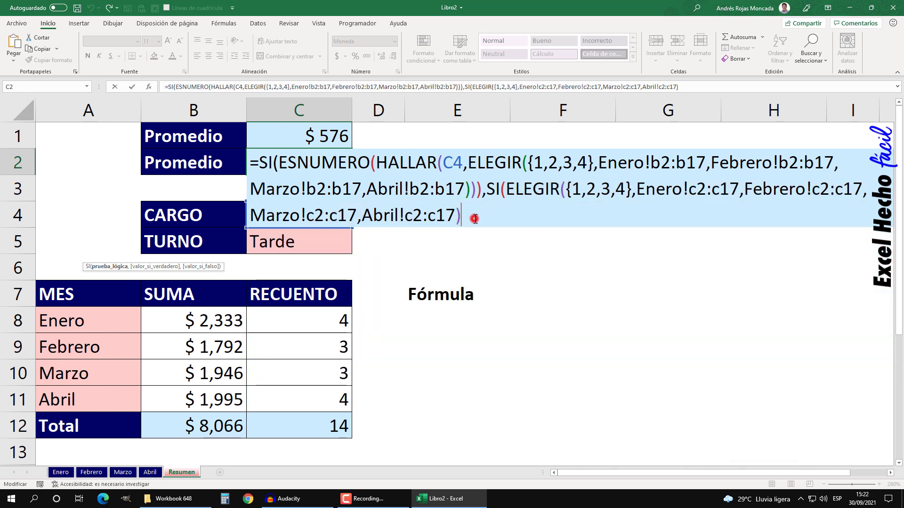
# Compare the second ELEGIR expression for equality with the TURNO in C5 and preview the evaluated test, restoring the formula
pyautogui.write('=')
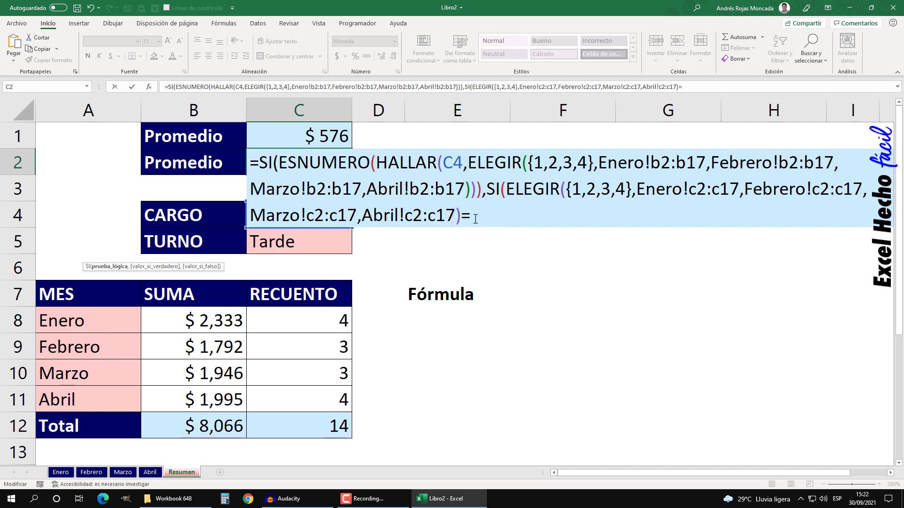
pyautogui.click(293, 242)
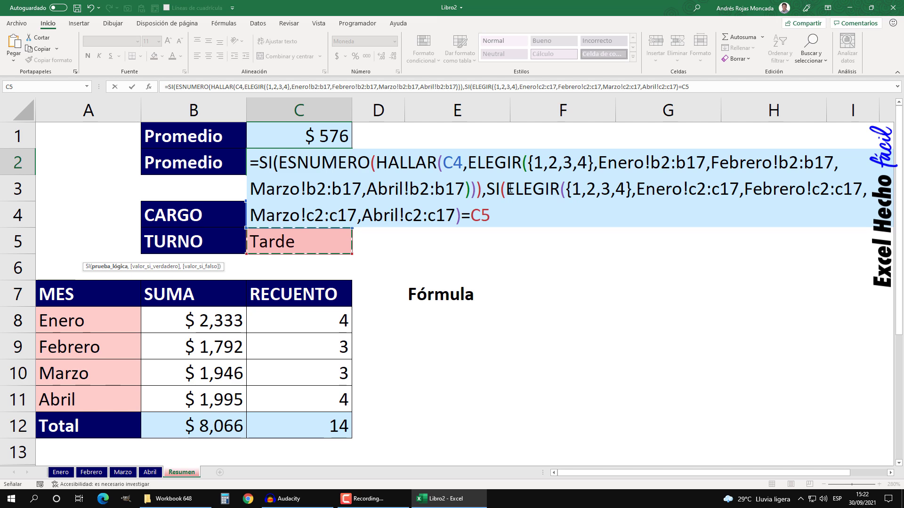
pyautogui.moveTo(508, 187); pyautogui.dragTo(507, 231)
pyautogui.press('F9')
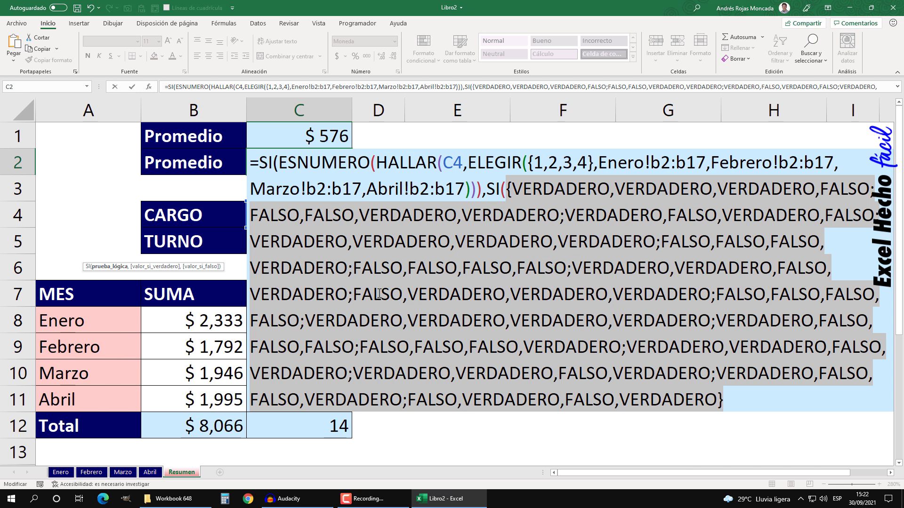
pyautogui.hotkey('ctrl', 'z')
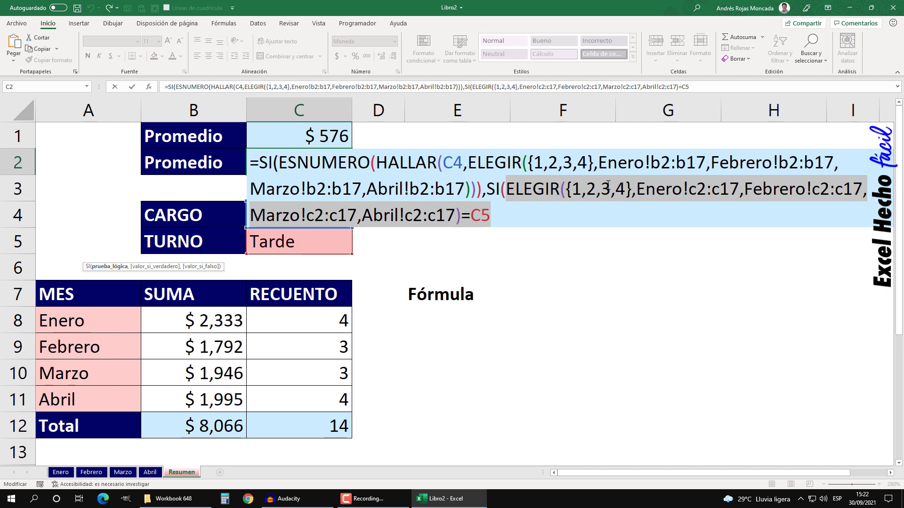
# Insert the copied ELEGIR expression as the valor_si_verdadero argument of the nested SI
pyautogui.click(515, 213)
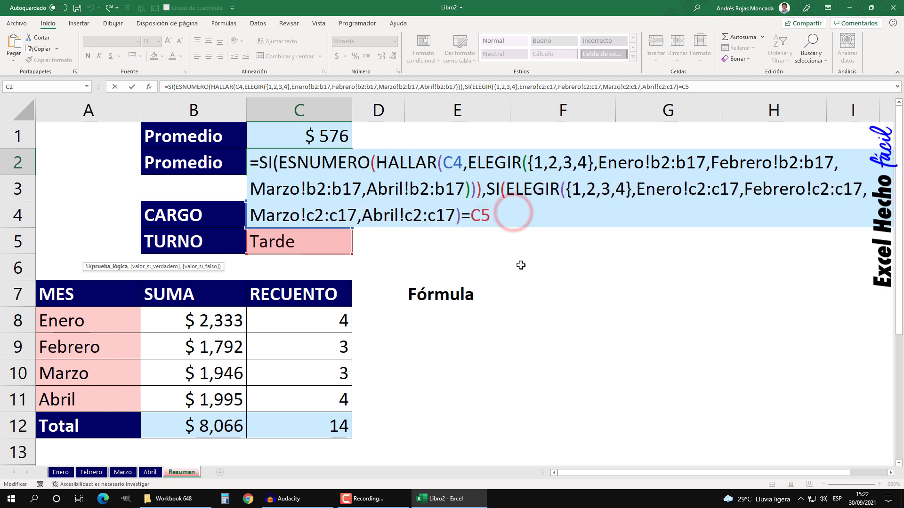
pyautogui.write(',')
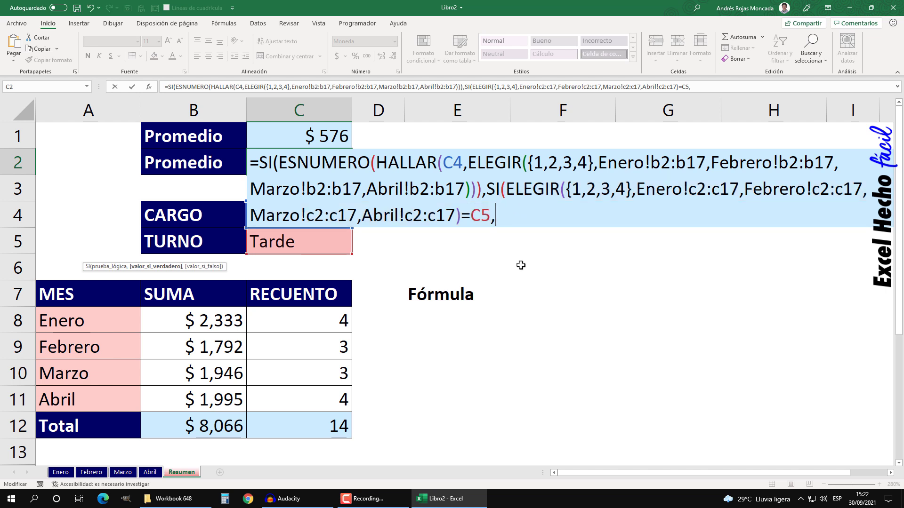
pyautogui.hotkey('ctrl', 'v')
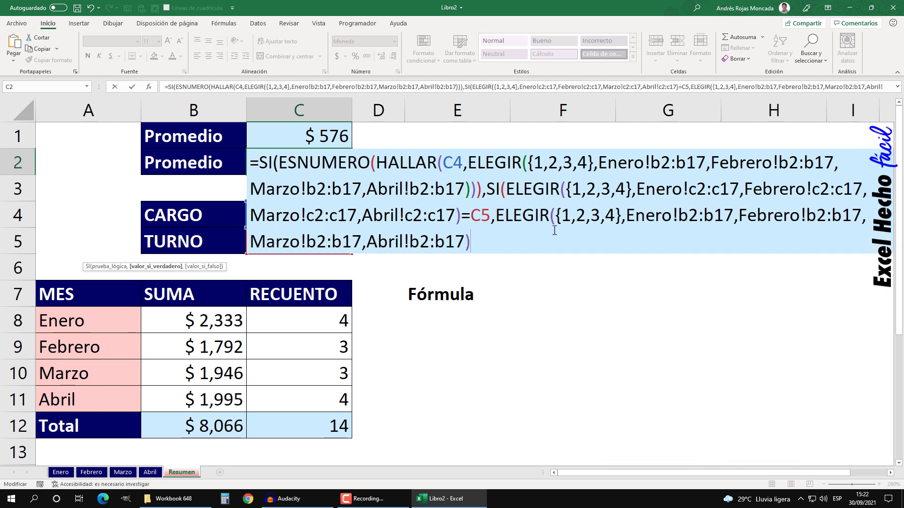
# Change the third ELEGIR's ranges to D2:D17 for the Enero, Febrero, Marzo and Abril sheets
pyautogui.moveTo(679, 211); pyautogui.dragTo(710, 219)
pyautogui.write('D2:D')
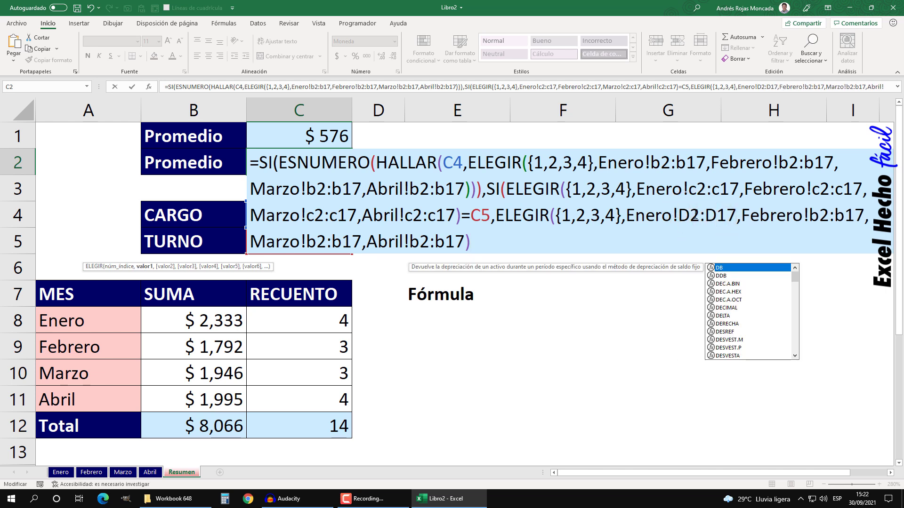
pyautogui.moveTo(810, 215); pyautogui.dragTo(846, 216)
pyautogui.write('D2:D')
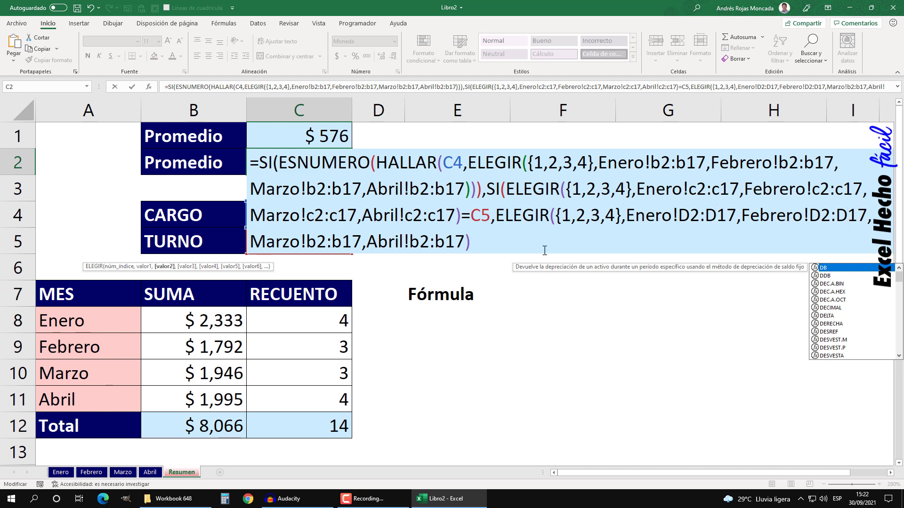
pyautogui.moveTo(303, 240); pyautogui.dragTo(315, 241)
pyautogui.write('D')
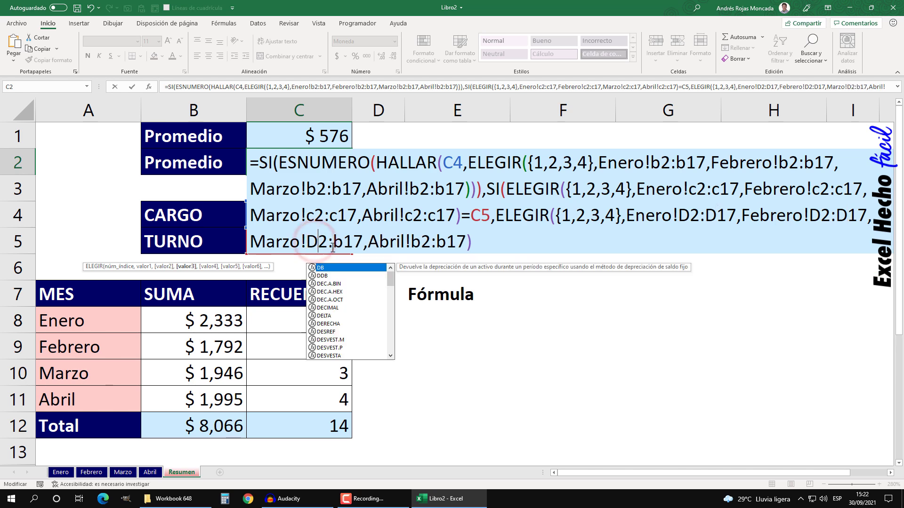
pyautogui.click(341, 242)
pyautogui.moveTo(411, 242); pyautogui.dragTo(498, 219)
pyautogui.write('D2:D')
# Preview the evaluated values of the third ELEGIR expression and restore the formula
pyautogui.click(482, 242)
pyautogui.press('F9')
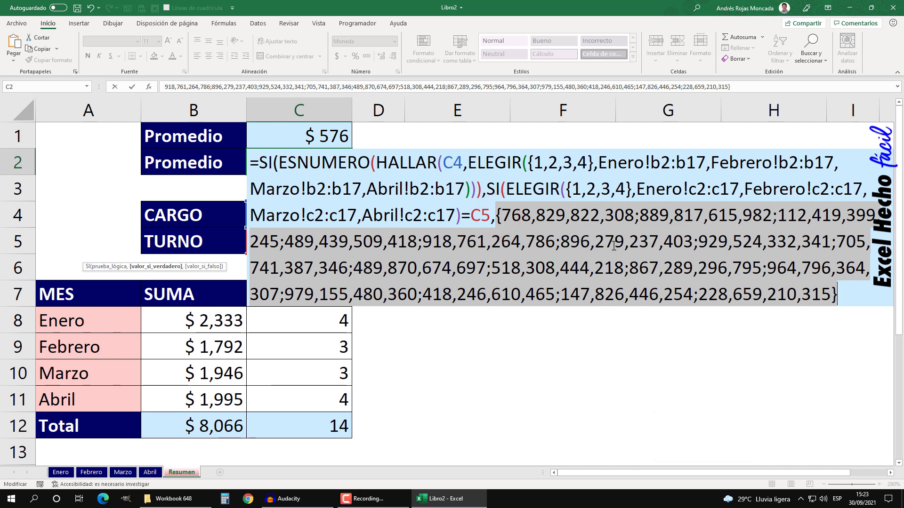
pyautogui.hotkey('ctrl', 'z')
pyautogui.click(494, 242)
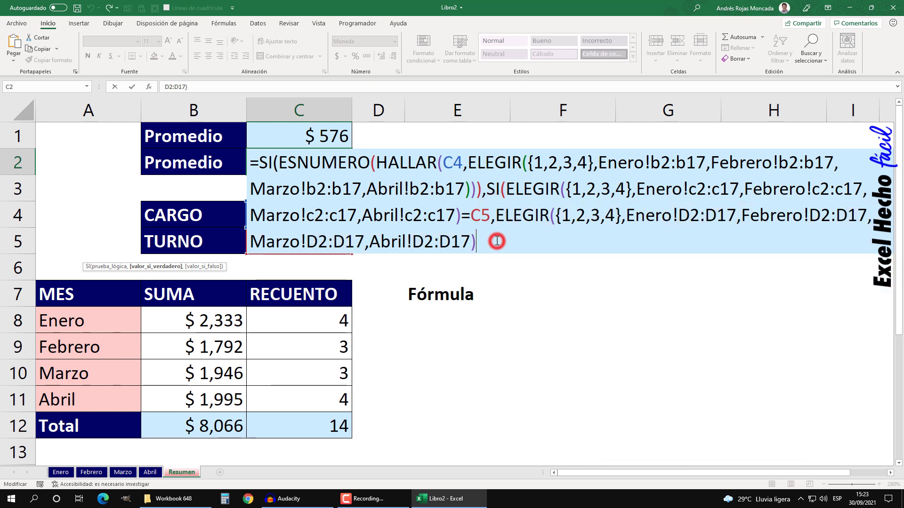
# Close both SI functions with parentheses and preview the evaluated array of the whole formula, restoring it
pyautogui.write('))')
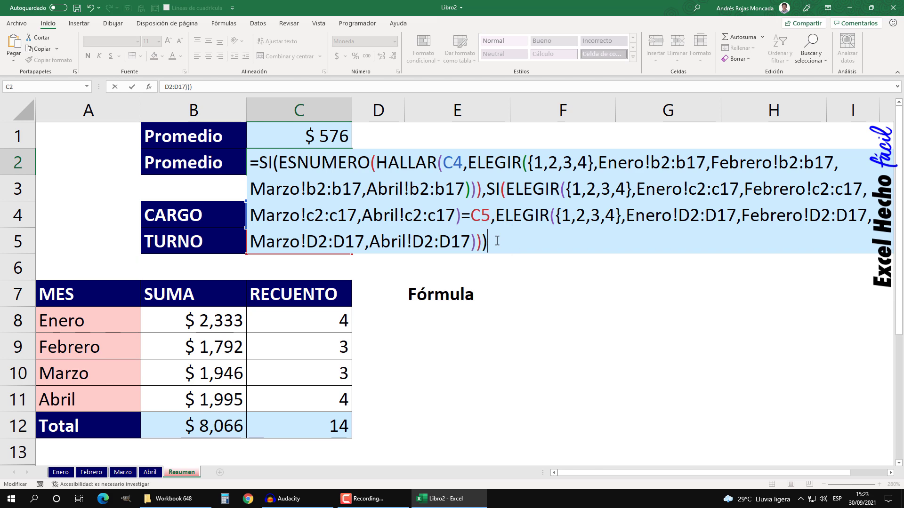
pyautogui.press('F9')
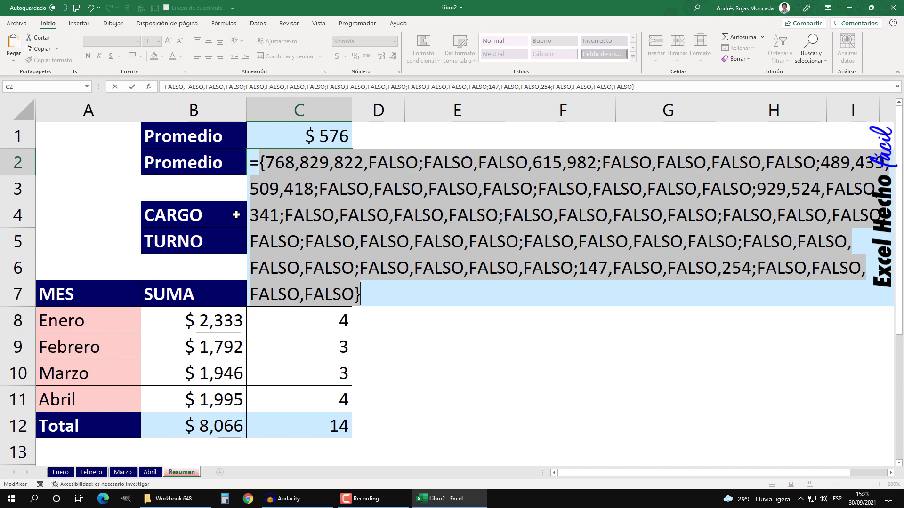
pyautogui.hotkey('ctrl', 'z')
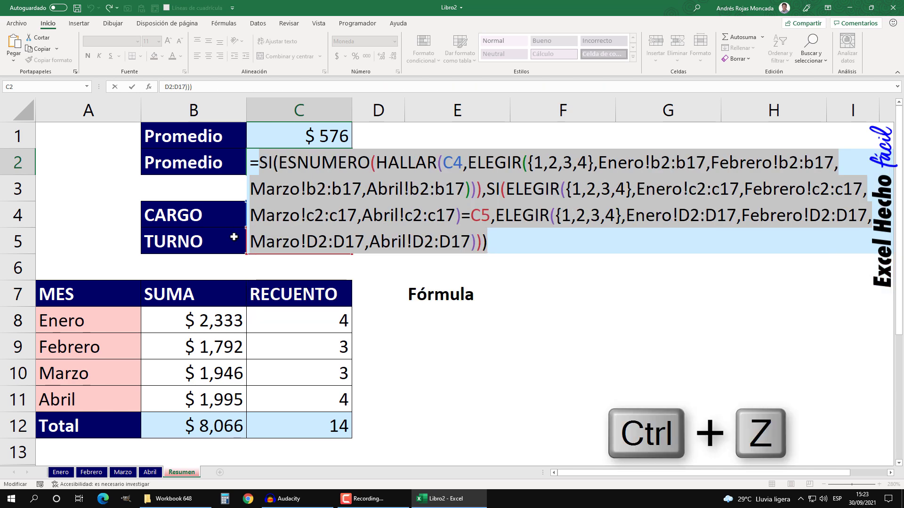
# Enclose the nested SI formula in PROMEDIO and enter it in C2 as an array formula
pyautogui.click(259, 162)
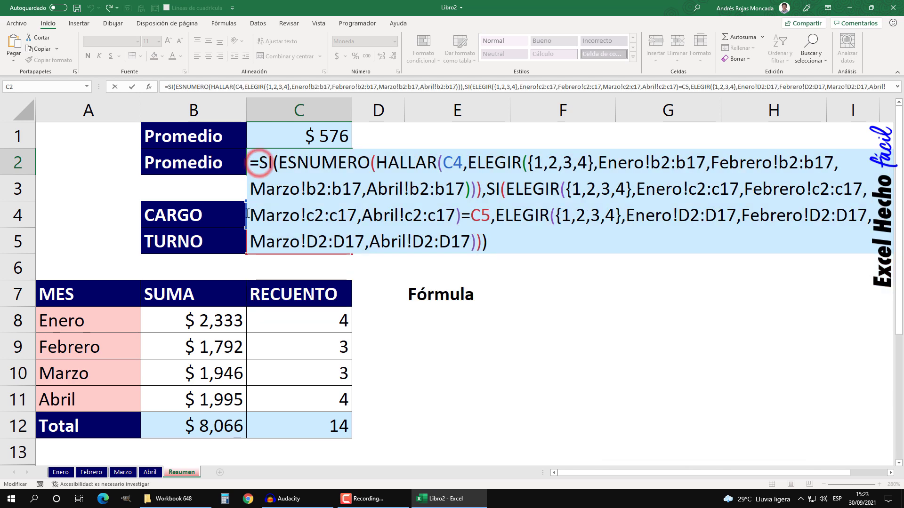
pyautogui.write('pro')
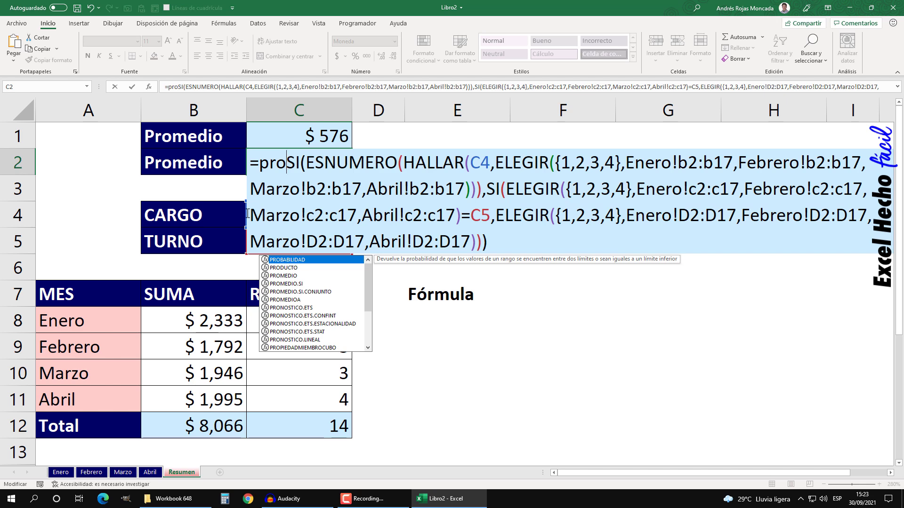
pyautogui.write('me')
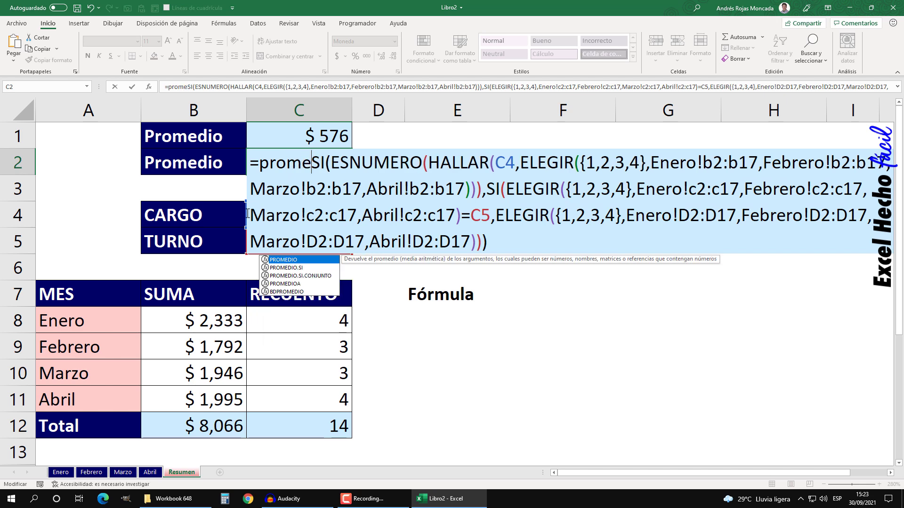
pyautogui.press('Tab')
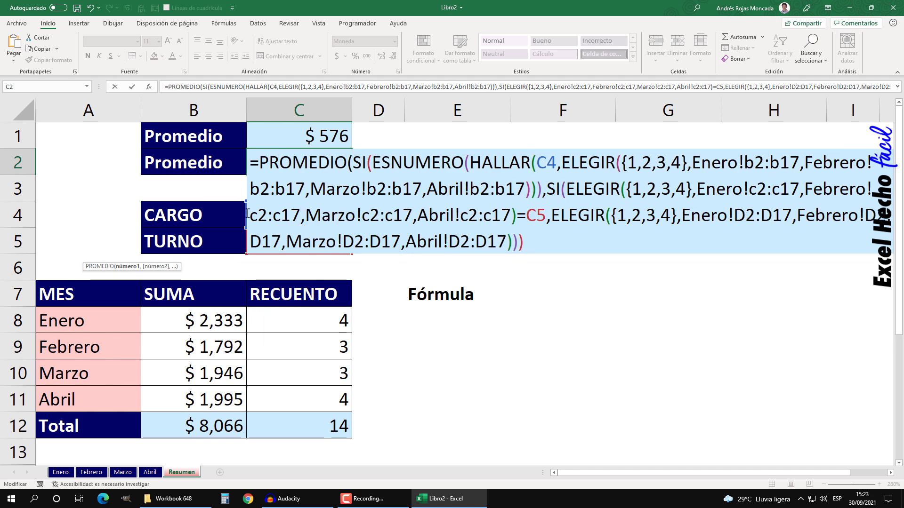
pyautogui.click(536, 243)
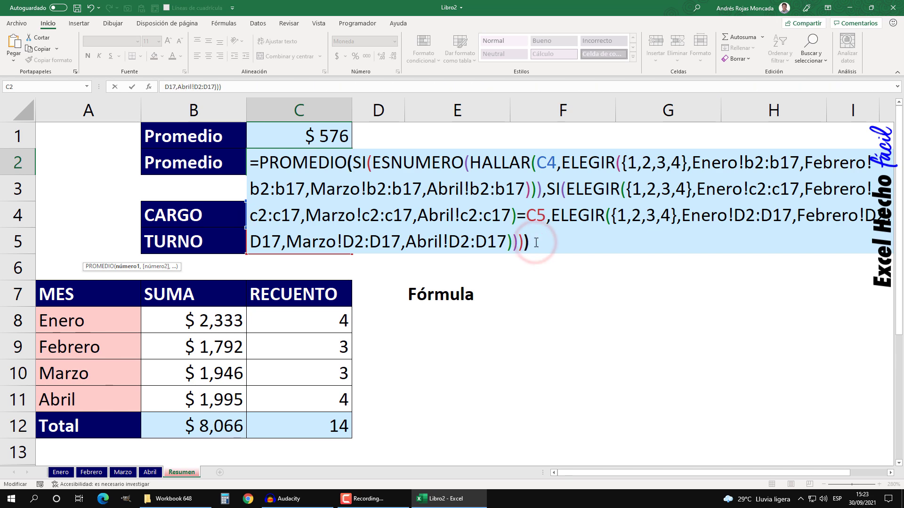
pyautogui.hotkey('ctrl', 'shift', 'Return')
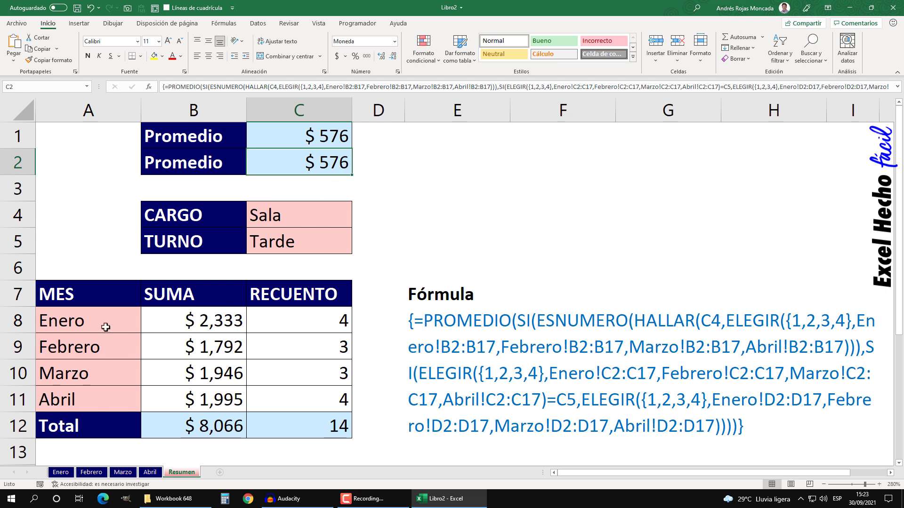
pyautogui.moveTo(106, 324); pyautogui.dragTo(107, 409)
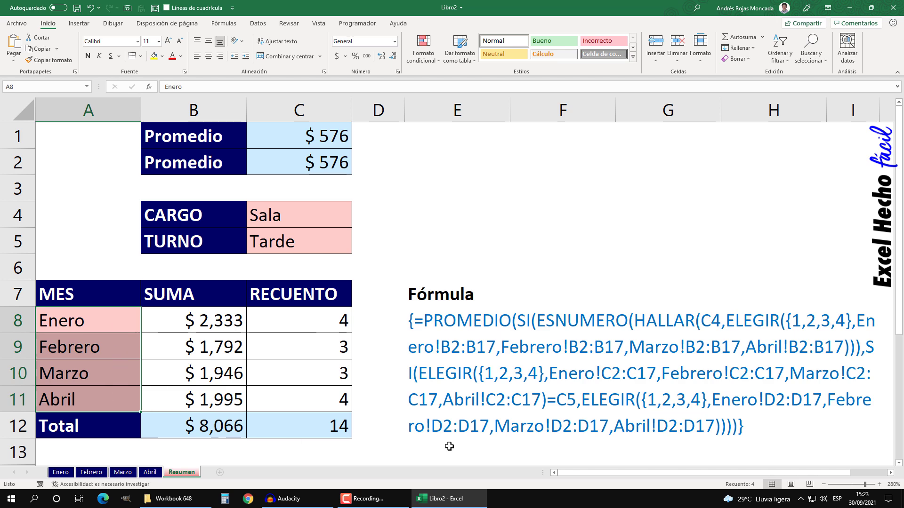
pyautogui.click(496, 321)
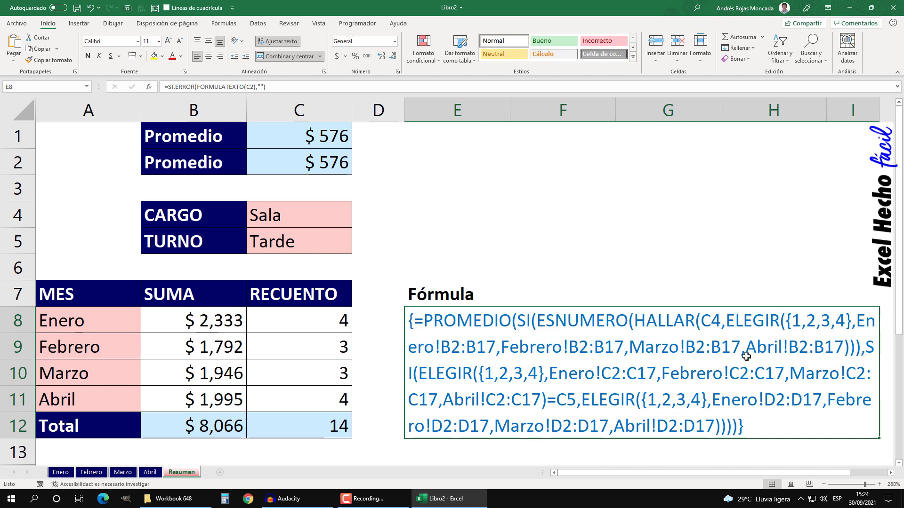
pyautogui.click(328, 161)
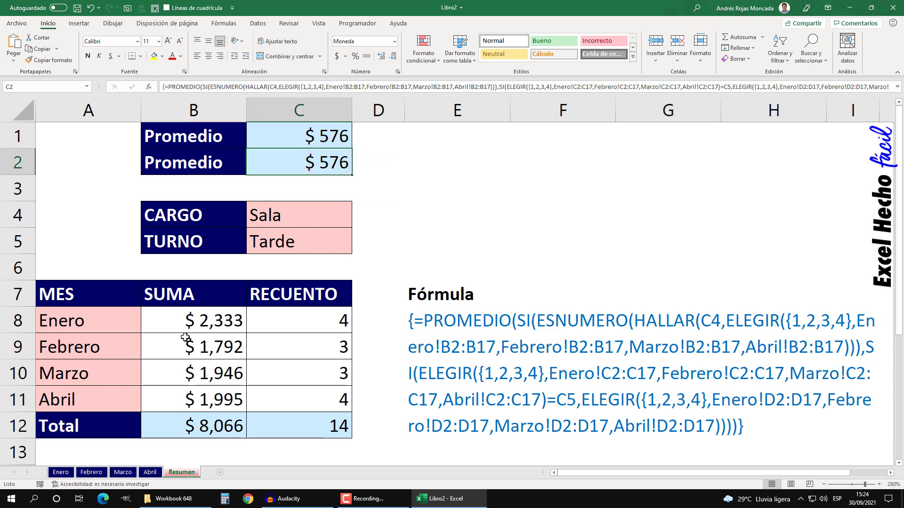
# Examine the SUMA and RECUENTO formulas for Enero, Febrero, Marzo and Abril in the monthly summary table
pyautogui.click(196, 322)
pyautogui.click(273, 321)
pyautogui.click(222, 345)
pyautogui.click(286, 348)
pyautogui.click(228, 363)
pyautogui.click(273, 372)
pyautogui.click(226, 398)
pyautogui.click(277, 398)
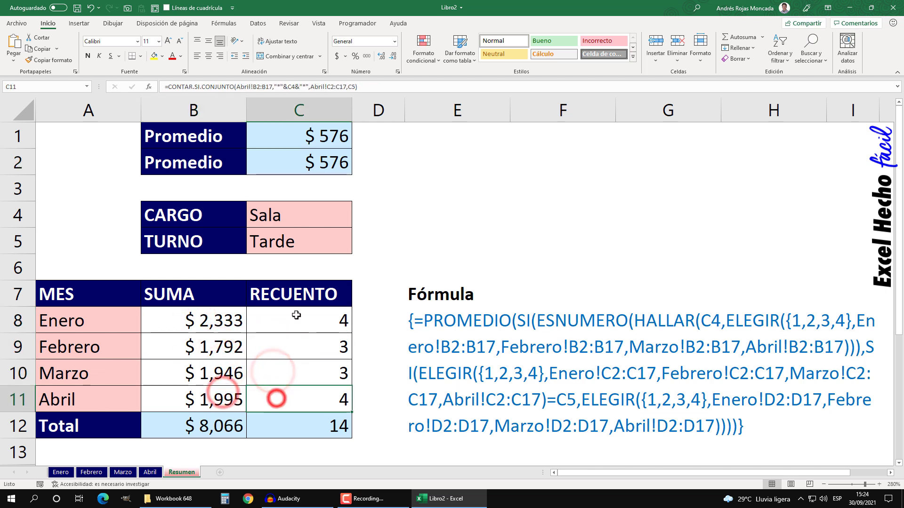
# Review the full PROMEDIO formula in C2 in edit mode and re-enter it as an array formula
pyautogui.click(319, 165)
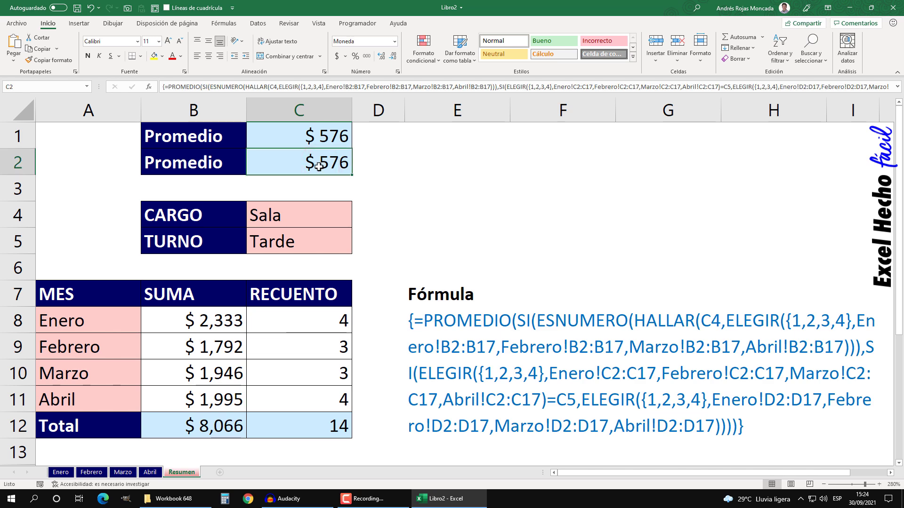
pyautogui.press('F2')
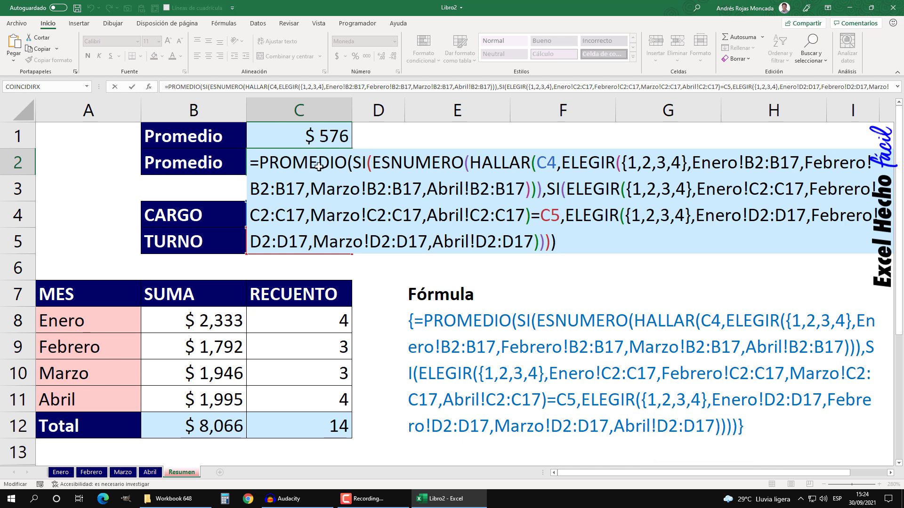
pyautogui.hotkey('ctrl', 'shift', 'Return')
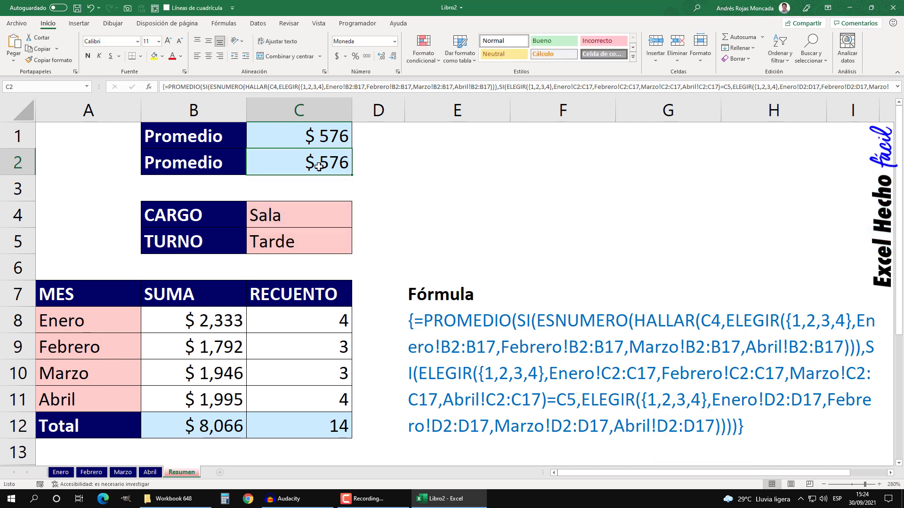
# Select the empty cell E1 and save the workbook
pyautogui.click(435, 138)
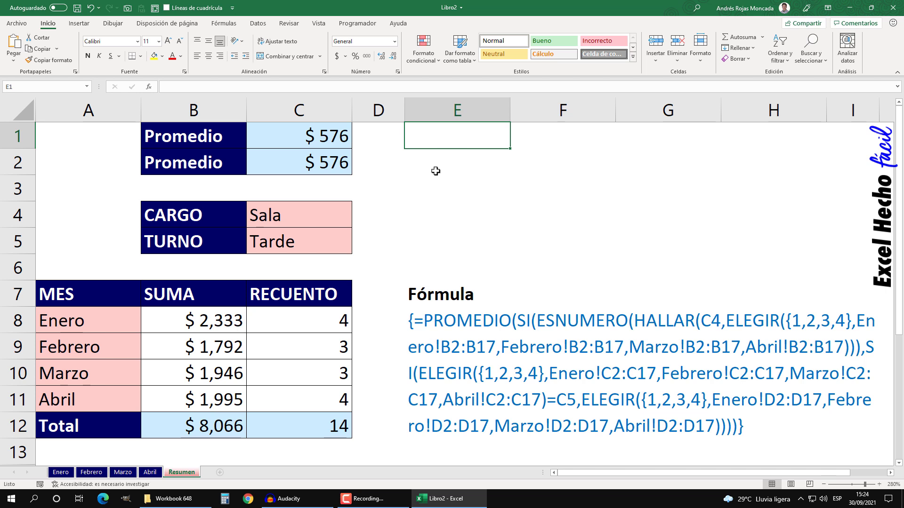
pyautogui.click(78, 8)
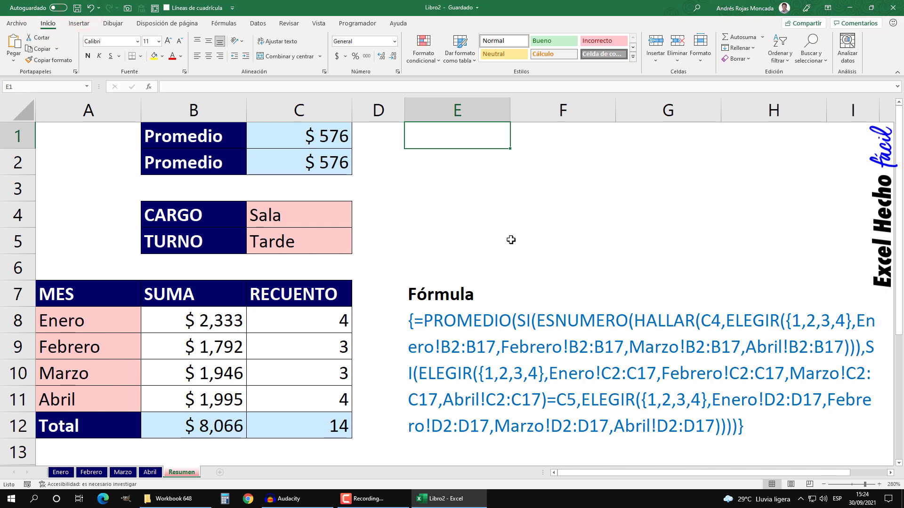